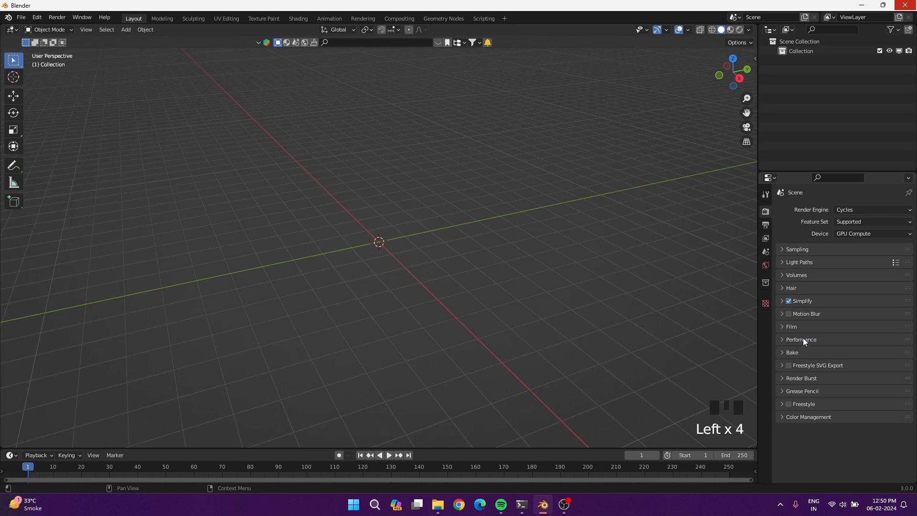
{"action": "left_click", "coordinate": [866, 417]}
{"action": "left_click", "coordinate": [802, 339]}
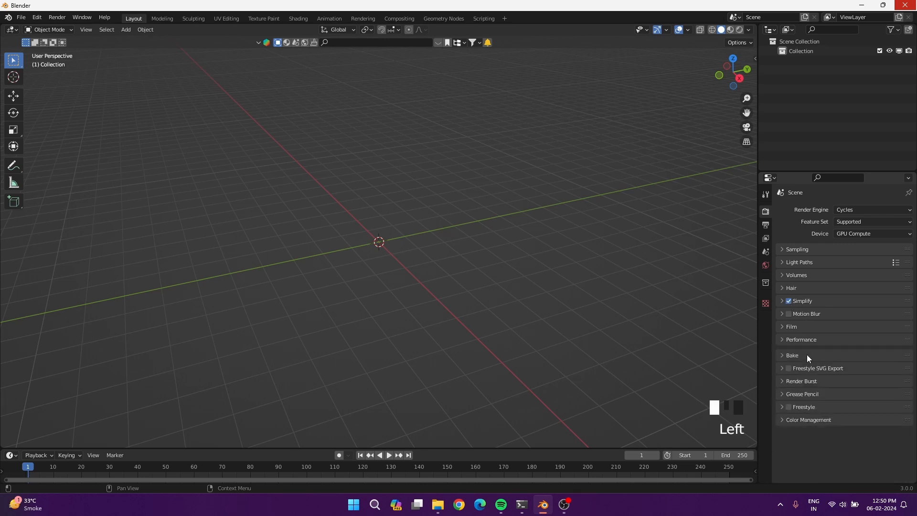
{"action": "left_click", "coordinate": [802, 417]}
{"action": "left_click", "coordinate": [846, 456]}
{"action": "left_click", "coordinate": [799, 417]}
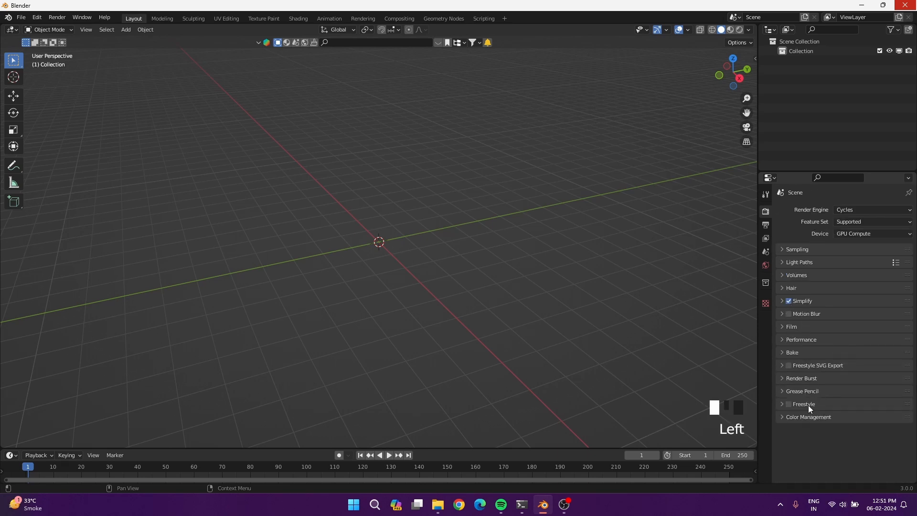
Step: Open the pendant-lamp reference image 0b3f06b15dba9a7aecddd3043e18105d.jpg in an Image Editor split off vertically beside the 3D viewport
{"action": "right_click", "coordinate": [757, 153]}
{"action": "left_click", "coordinate": [756, 152]}
{"action": "left_click", "coordinate": [485, 161]}
{"action": "left_click", "coordinate": [500, 29]}
{"action": "left_click", "coordinate": [511, 68]}
{"action": "left_click", "coordinate": [438, 504]}
{"action": "left_click_drag", "start_coordinate": [200, 278], "coordinate": [604, 266]}
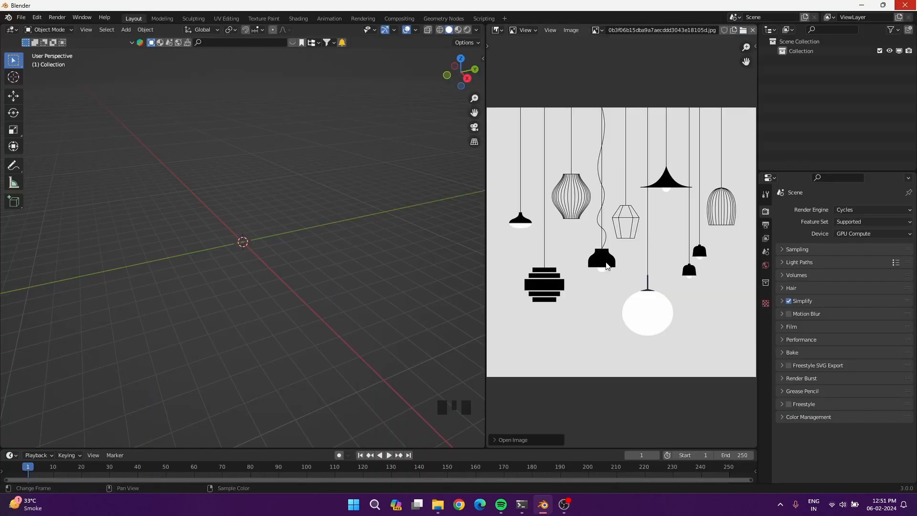
Step: Annotate the outline of the bulb and its fitting over the black cone-shaped lamp in the reference image
{"action": "scroll", "coordinate": [700, 166], "scroll_direction": "up", "scroll_amount": 7}
{"action": "scroll", "coordinate": [577, 205], "scroll_direction": "down", "scroll_amount": 1}
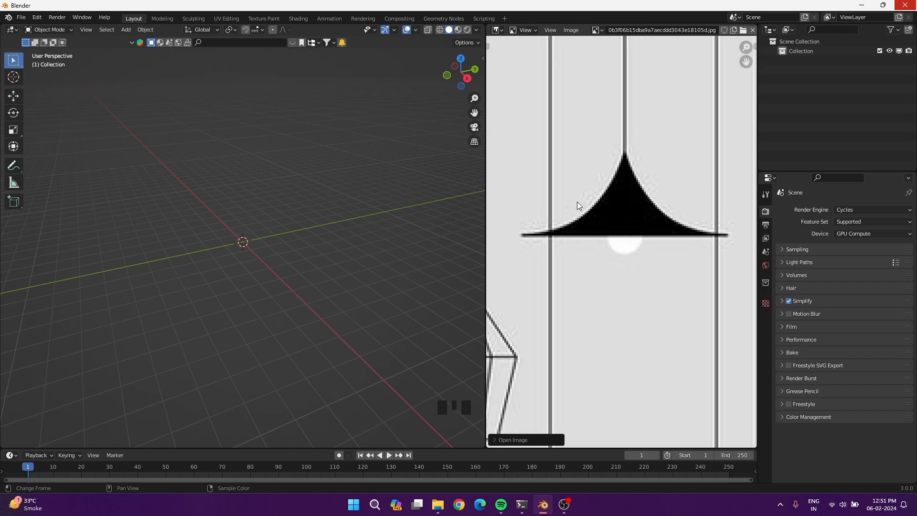
{"action": "scroll", "coordinate": [577, 205], "scroll_direction": "down", "scroll_amount": 3}
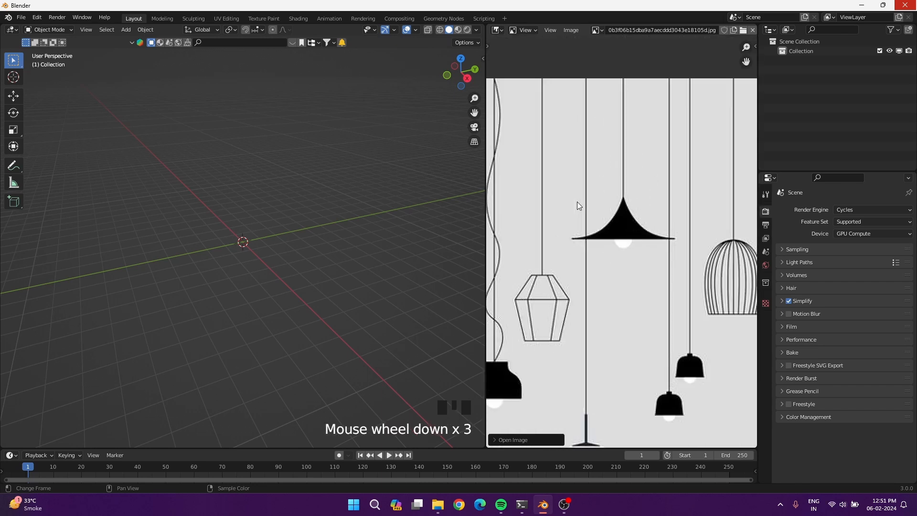
{"action": "scroll", "coordinate": [578, 201], "scroll_direction": "down", "scroll_amount": 1}
{"action": "scroll", "coordinate": [647, 197], "scroll_direction": "up", "scroll_amount": 4}
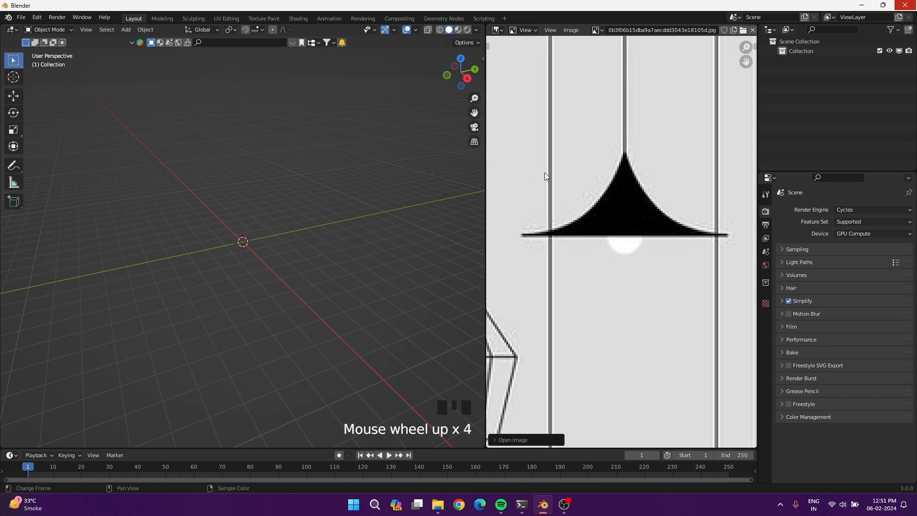
{"action": "key", "text": "t"}
{"action": "left_click", "coordinate": [499, 64]}
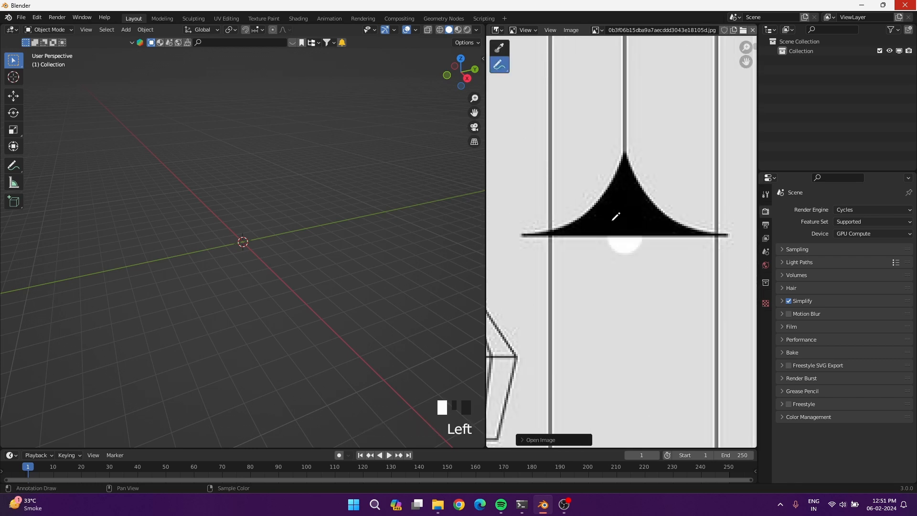
{"action": "left_click_drag", "start_coordinate": [635, 215], "coordinate": [639, 208]}
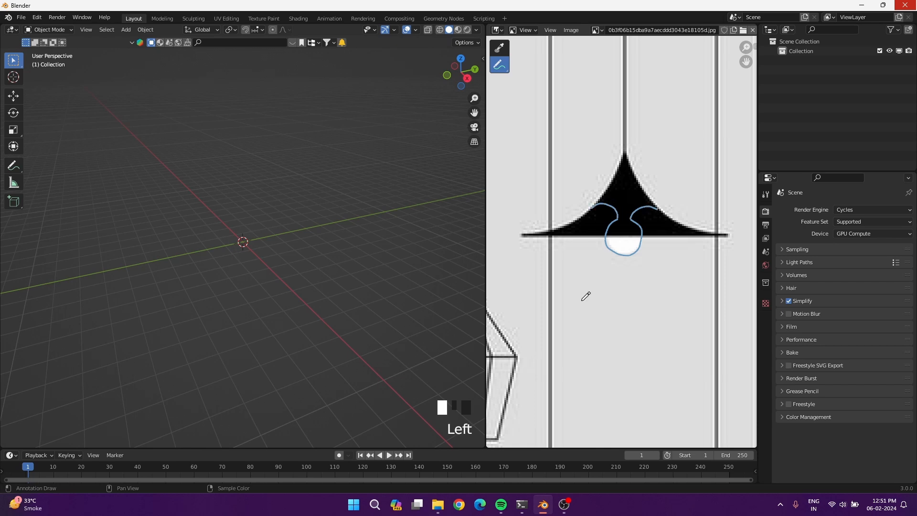
Step: Erase the annotation strokes from the reference image and hide the image editor's tools
{"action": "left_click_drag", "start_coordinate": [499, 65], "coordinate": [520, 125]}
{"action": "left_click_drag", "start_coordinate": [599, 208], "coordinate": [619, 215]}
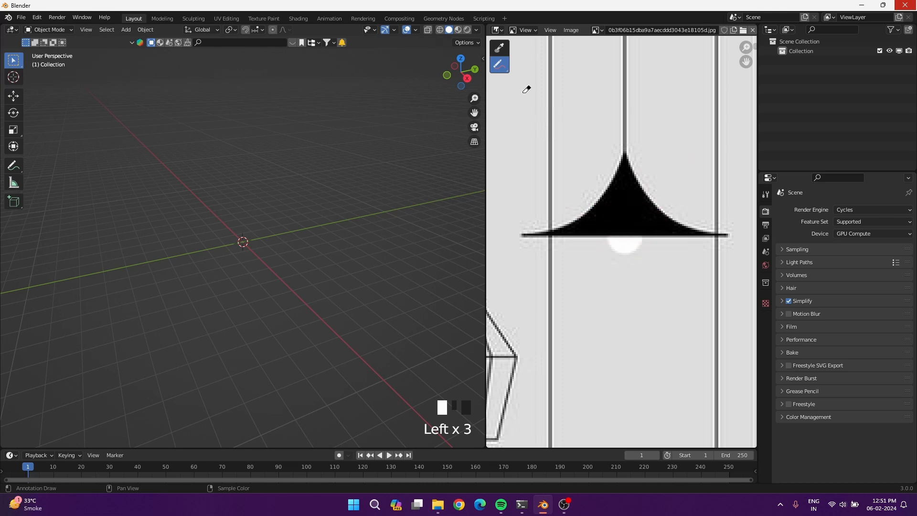
{"action": "key", "text": "t"}
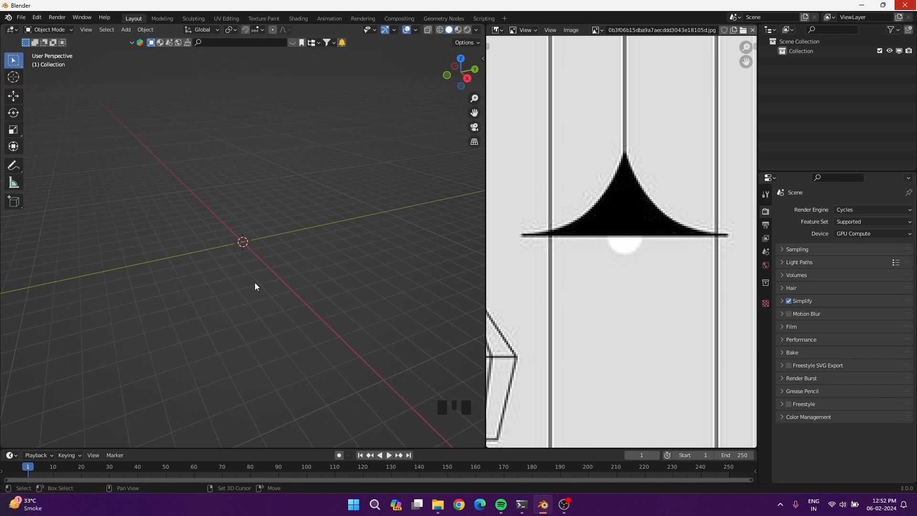
Step: Save the file as Modern Hanging Lamp 04 For Blender Market.blend in the Lamp 04 folder
{"action": "key", "text": "ctrl+s"}
{"action": "left_click", "coordinate": [323, 125]}
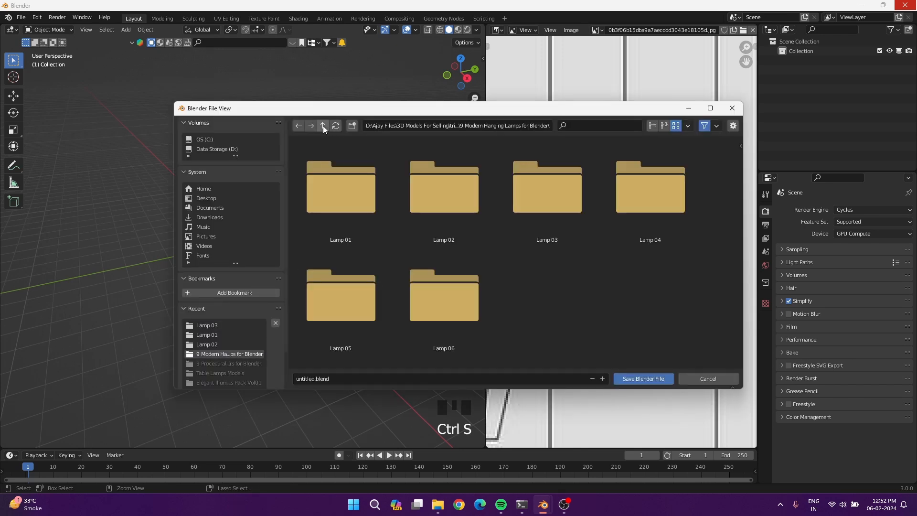
{"action": "double_click", "coordinate": [551, 191]}
{"action": "left_click", "coordinate": [342, 211]}
{"action": "left_click", "coordinate": [324, 126]}
{"action": "double_click", "coordinate": [651, 191]}
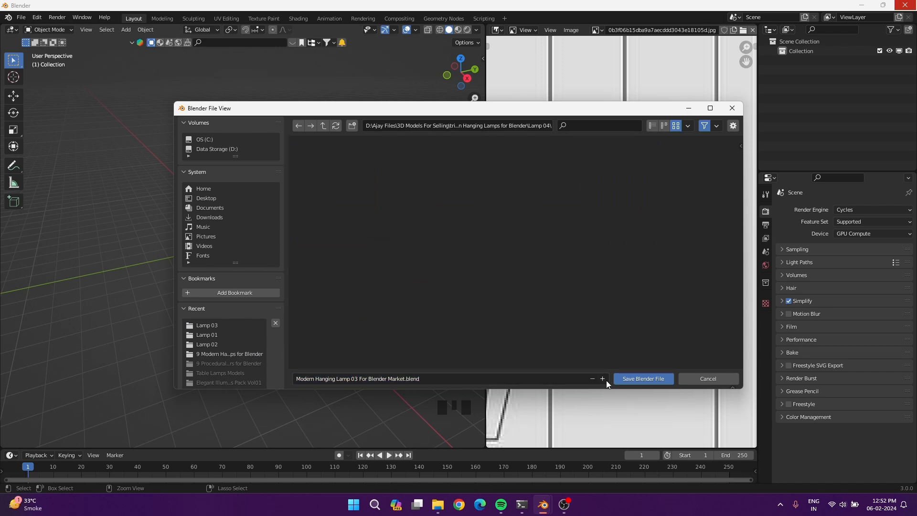
{"action": "left_click", "coordinate": [640, 378]}
Step: Add a circle mesh with 24 vertices at the origin
{"action": "key", "text": "shift+a"}
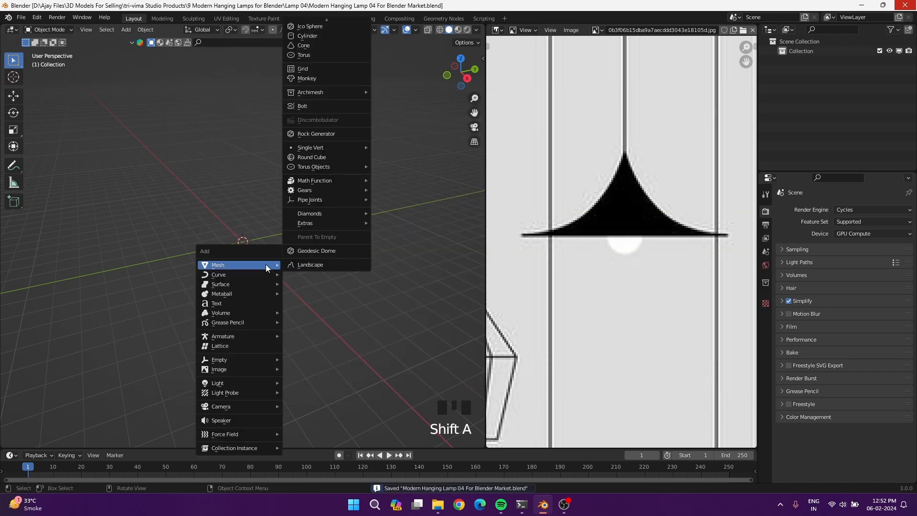
{"action": "left_click", "coordinate": [316, 41]}
{"action": "left_click", "coordinate": [41, 440]}
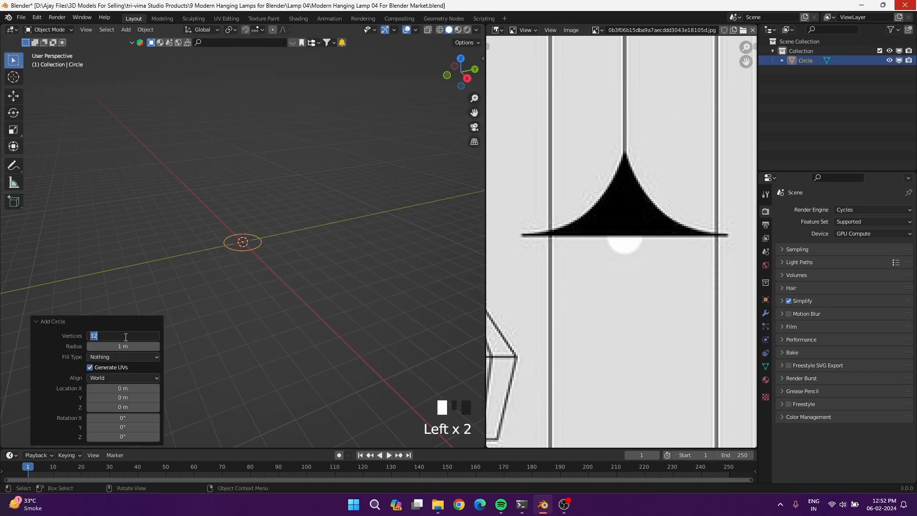
{"action": "left_click", "coordinate": [51, 321]}
Step: Fill the circle with a face in Edit Mode and shrink the timeline to enlarge the viewport
{"action": "scroll", "coordinate": [223, 215], "scroll_direction": "up", "scroll_amount": 10}
{"action": "middle_click_drag", "start_coordinate": [201, 292], "coordinate": [240, 319]}
{"action": "key", "text": "Tab"}
{"action": "scroll", "coordinate": [268, 282], "scroll_direction": "down", "scroll_amount": 2}
{"action": "middle_click_drag", "start_coordinate": [268, 282], "coordinate": [302, 261]}
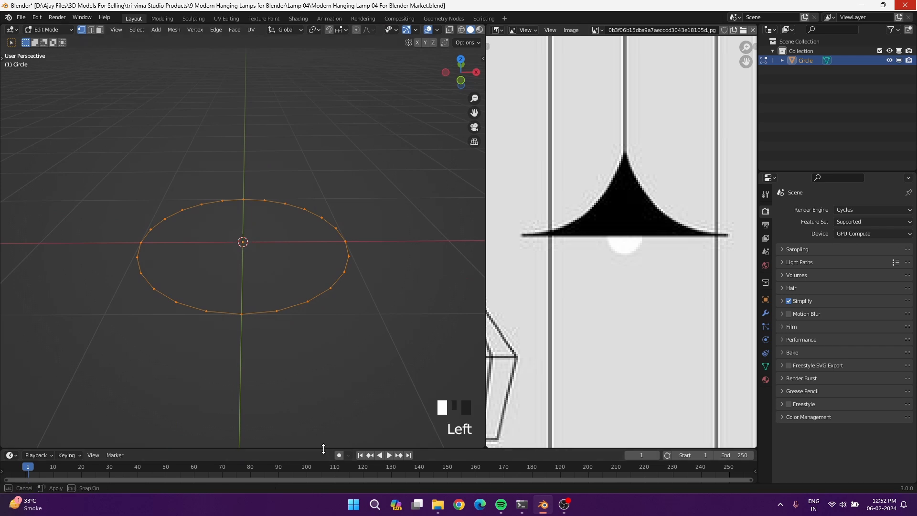
{"action": "left_click_drag", "start_coordinate": [324, 449], "coordinate": [323, 478]}
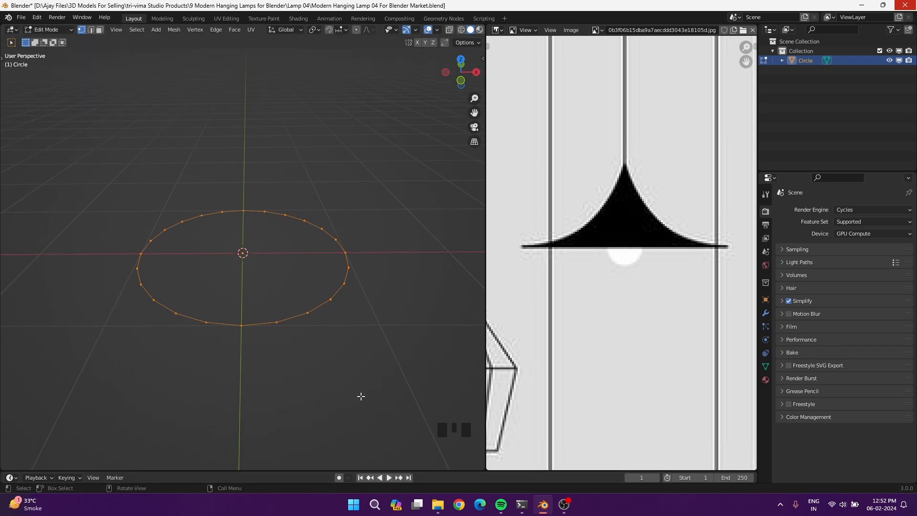
{"action": "key", "text": "f"}
Step: Display the mesh as wireframe and inset the circle's face to a tiny face near the centre
{"action": "key", "text": "z"}
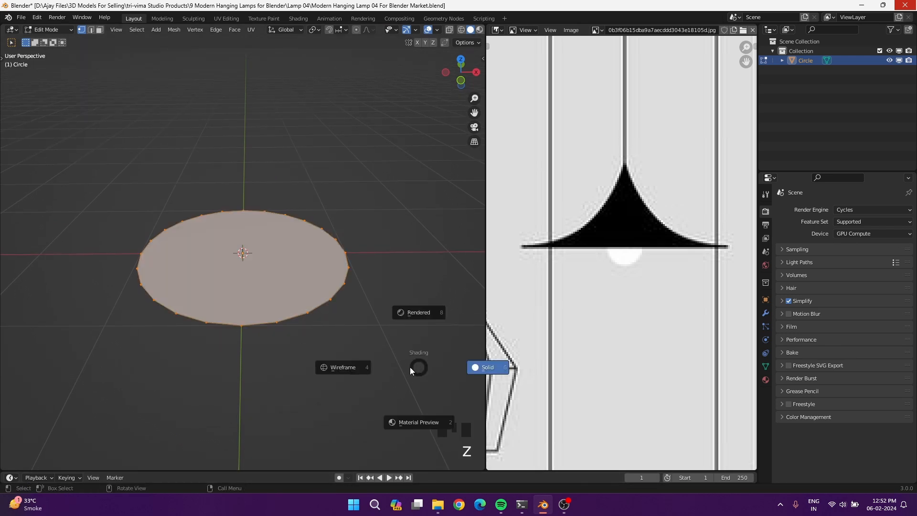
{"action": "left_click", "coordinate": [342, 369]}
{"action": "key", "text": "i"}
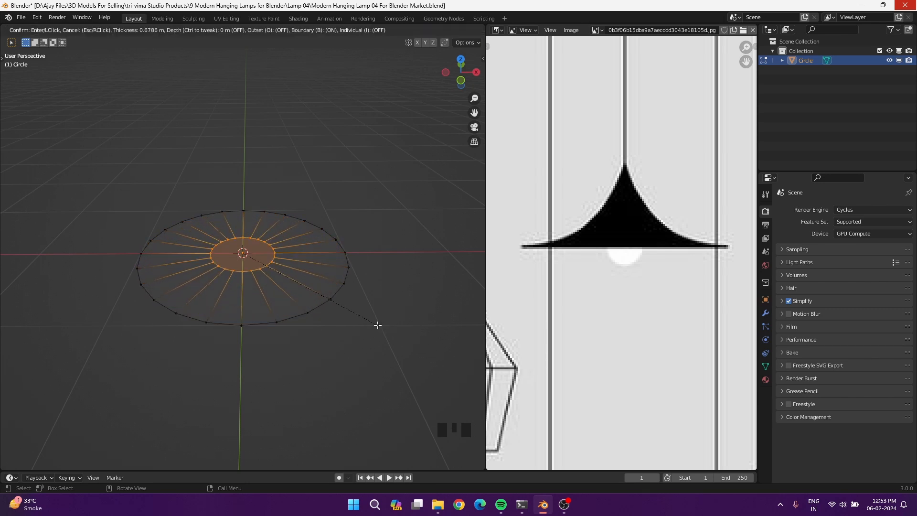
{"action": "left_click", "coordinate": [350, 319]}
Step: Extrude the small centre face upward into a thin stem and scale its top face
{"action": "key", "text": "e"}
{"action": "left_click", "coordinate": [354, 250]}
{"action": "key", "text": "KP_1"}
{"action": "middle_click_drag", "start_coordinate": [354, 250], "coordinate": [289, 274]}
{"action": "key", "text": "s"}
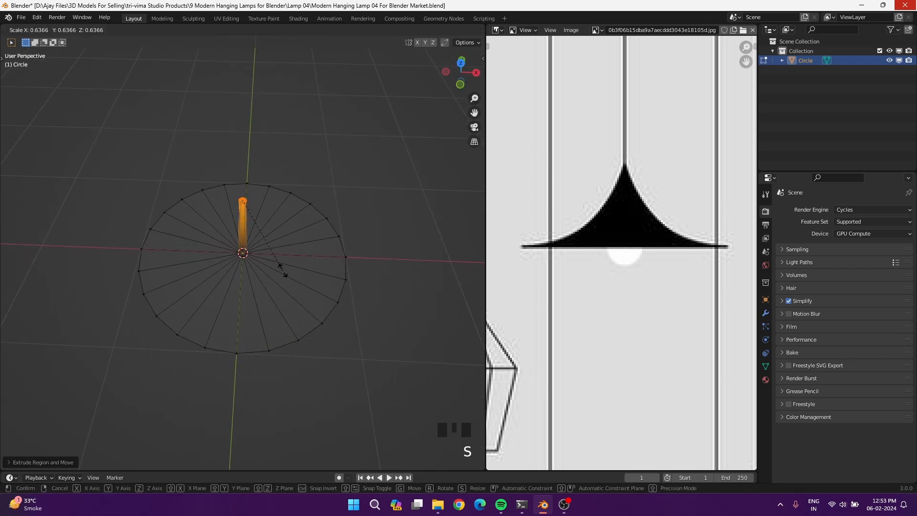
{"action": "left_click", "coordinate": [285, 273]}
Step: Try to bevel the edge ring at the base of the stem into a curved lampshade profile
{"action": "scroll", "coordinate": [285, 274], "scroll_direction": "up", "scroll_amount": 5}
{"action": "left_click", "coordinate": [283, 288]}
{"action": "scroll", "coordinate": [284, 289], "scroll_direction": "down", "scroll_amount": 5}
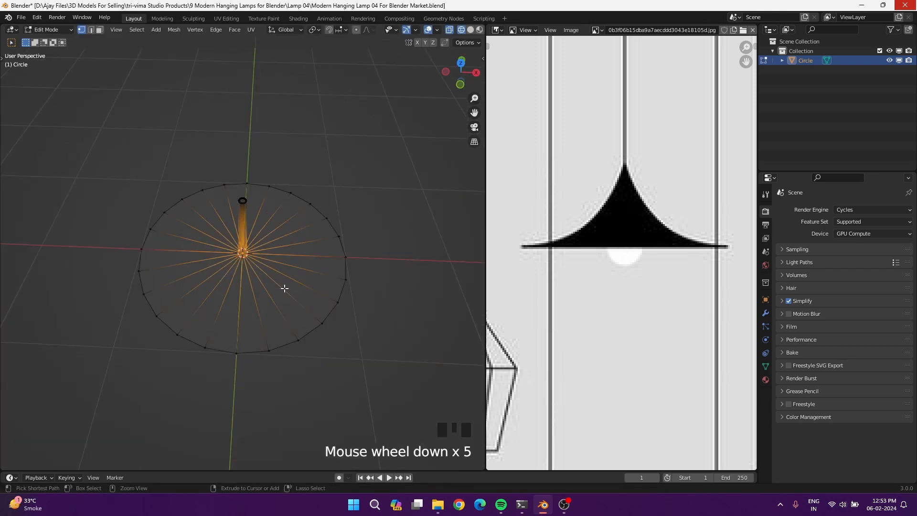
{"action": "key", "text": "KP_1"}
{"action": "key", "text": "ctrl+b"}
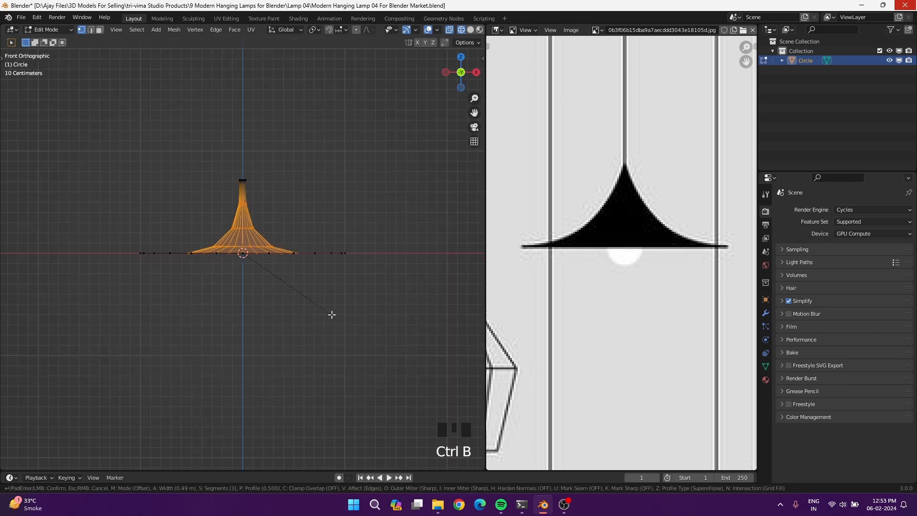
{"action": "left_click", "coordinate": [344, 323]}
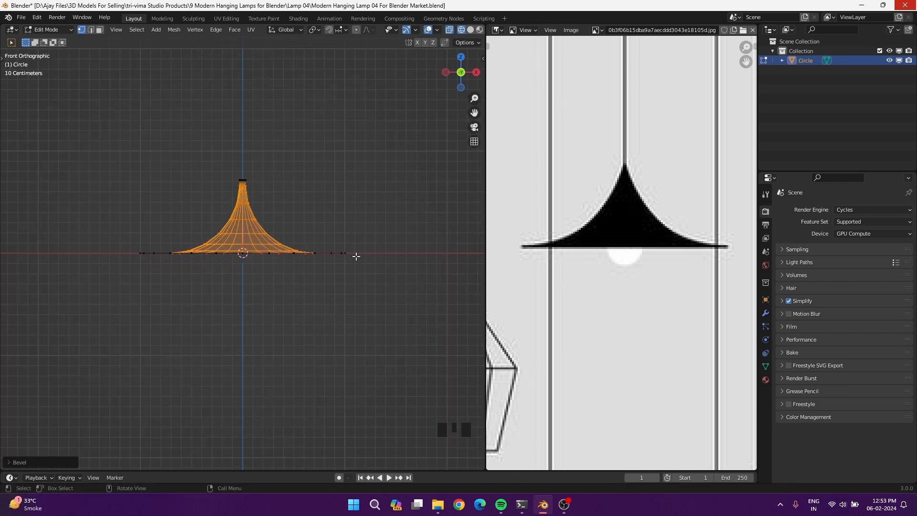
{"action": "key", "text": "ctrl+z"}
Step: Lower the top of the stem along the Z axis
{"action": "left_click_drag", "start_coordinate": [214, 169], "coordinate": [271, 197]}
{"action": "key", "text": "g"}
{"action": "key", "text": "z"}
{"action": "left_click", "coordinate": [275, 210]}
{"action": "middle_click_drag", "start_coordinate": [275, 212], "coordinate": [279, 244]}
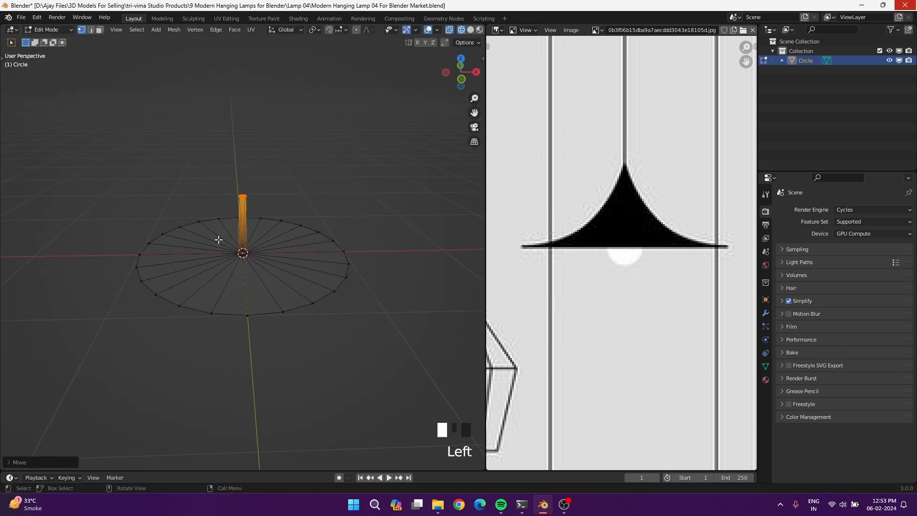
Step: Raise the ring at the stem's base along the Z axis and scale it outward
{"action": "left_click_drag", "start_coordinate": [220, 240], "coordinate": [277, 280]}
{"action": "key", "text": "g"}
{"action": "key", "text": "z"}
{"action": "left_click", "coordinate": [278, 269]}
{"action": "key", "text": "s"}
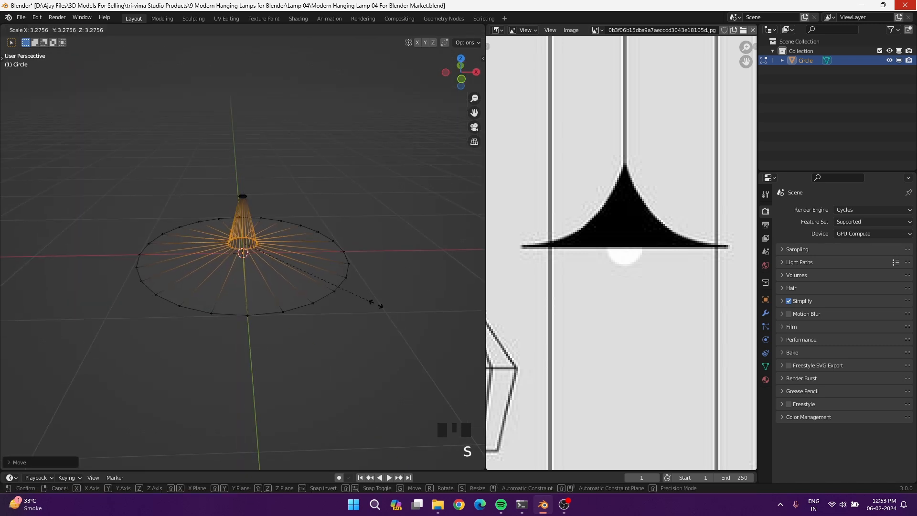
{"action": "left_click", "coordinate": [233, 304]}
Step: Bevel the enlarged ring with 6 segments and a width of about 0.45 m to form the flared shade
{"action": "middle_click_drag", "start_coordinate": [234, 304], "coordinate": [231, 276]}
{"action": "key", "text": "ctrl+b"}
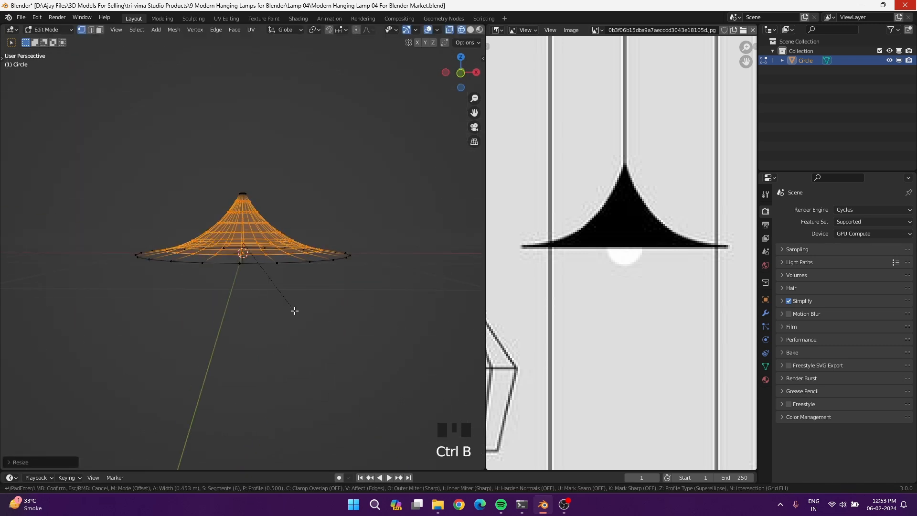
{"action": "left_click", "coordinate": [294, 311]}
{"action": "key", "text": "KP_1"}
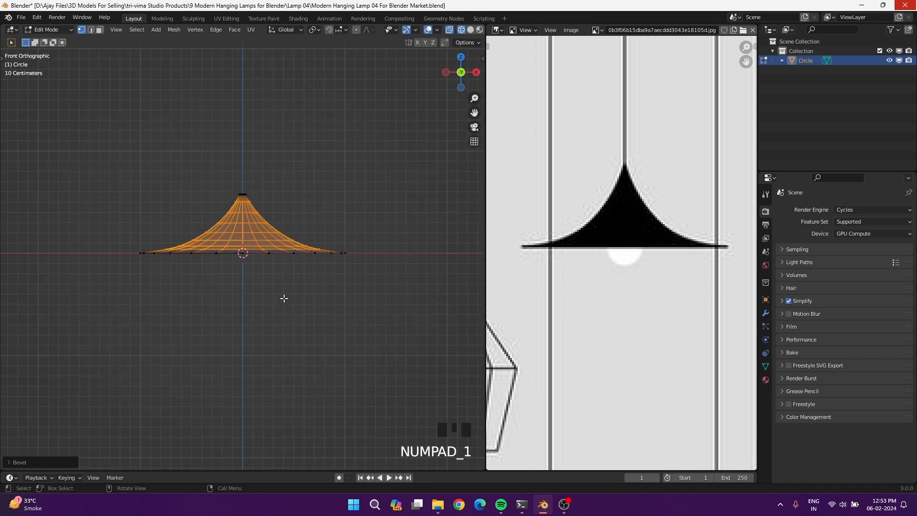
{"action": "left_click", "coordinate": [284, 298]}
Step: Extrude the top of the shade upward to form a short neck
{"action": "left_click_drag", "start_coordinate": [196, 146], "coordinate": [283, 192]}
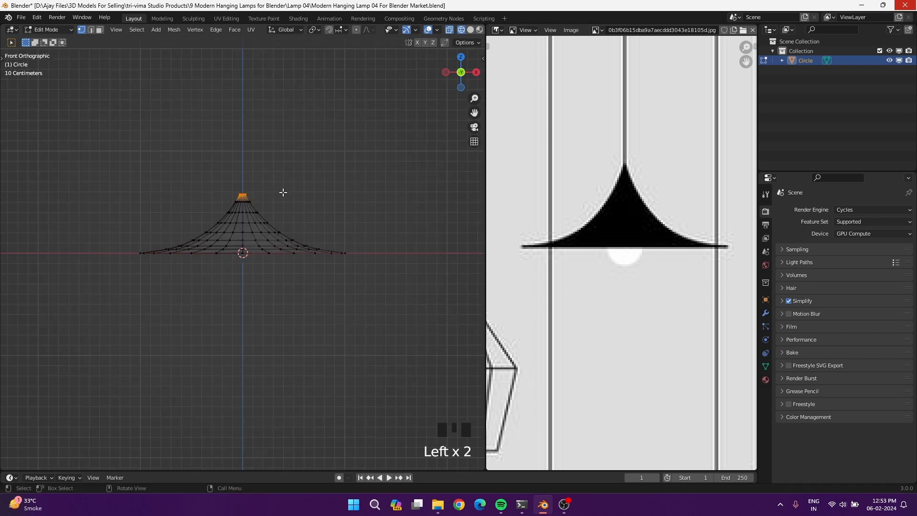
{"action": "key", "text": "e"}
{"action": "left_click", "coordinate": [287, 172]}
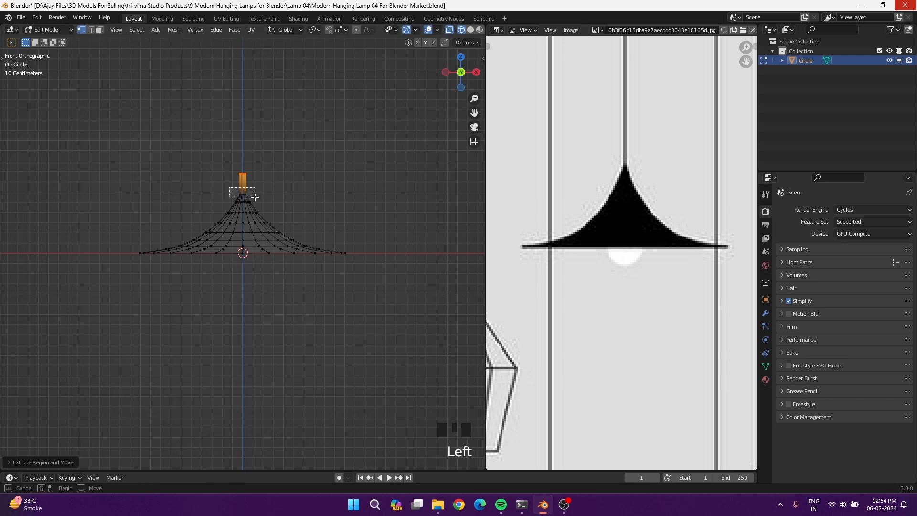
Step: Reposition the ring at the base of the neck and bevel it with 2 segments to smooth the transition
{"action": "key", "text": "ctrl+b"}
{"action": "key", "text": "ctrl+z"}
{"action": "key", "text": "g"}
{"action": "left_click", "coordinate": [303, 201]}
{"action": "scroll", "coordinate": [280, 151], "scroll_direction": "up", "scroll_amount": 4}
{"action": "key", "text": "ctrl+b"}
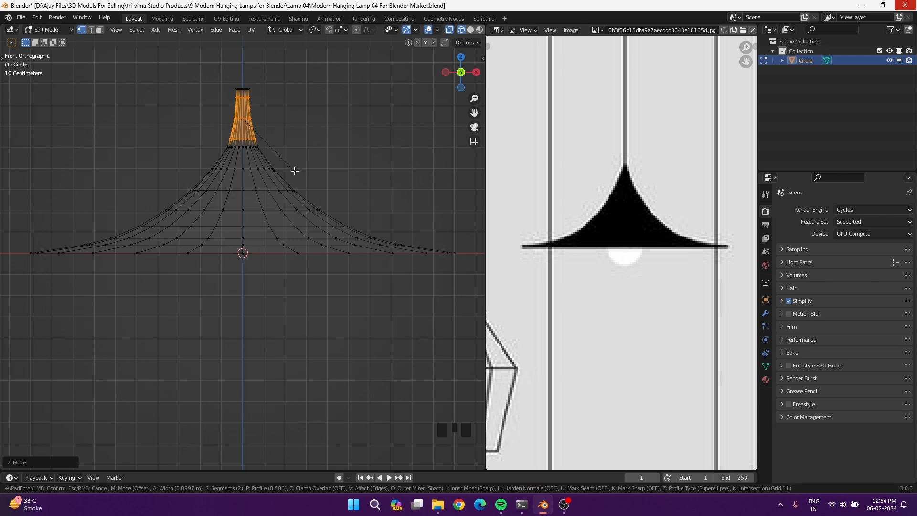
{"action": "left_click", "coordinate": [290, 168]}
{"action": "left_click", "coordinate": [316, 140]}
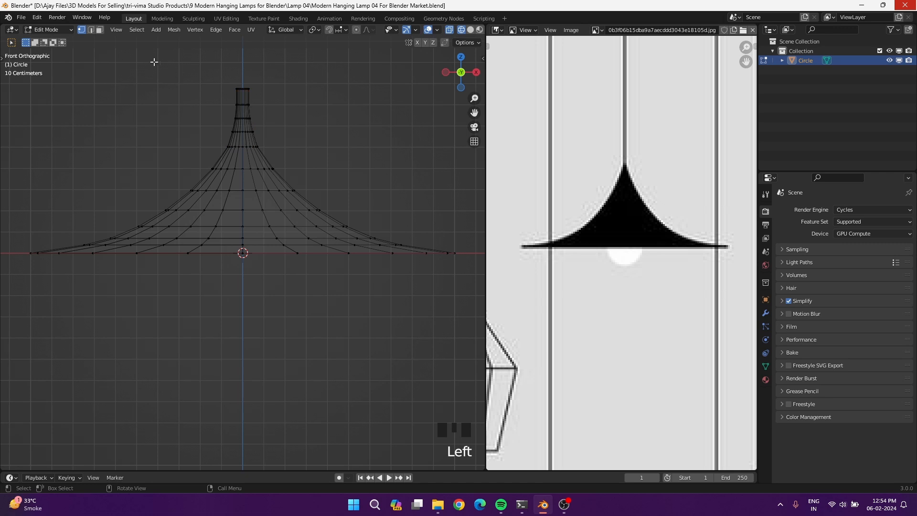
Step: Select the whole shade except its outer rim and move it down slightly
{"action": "left_click_drag", "start_coordinate": [110, 67], "coordinate": [377, 184]}
{"action": "key", "text": "ctrl+KP_Add"}
{"action": "key", "text": "ctrl+KP_Add"}
{"action": "key", "text": "ctrl+KP_Add"}
{"action": "key", "text": "ctrl+KP_Add"}
{"action": "key", "text": "ctrl+KP_Add"}
{"action": "key", "text": "ctrl+KP_Add"}
{"action": "key", "text": "ctrl+KP_Add"}
{"action": "key", "text": "g"}
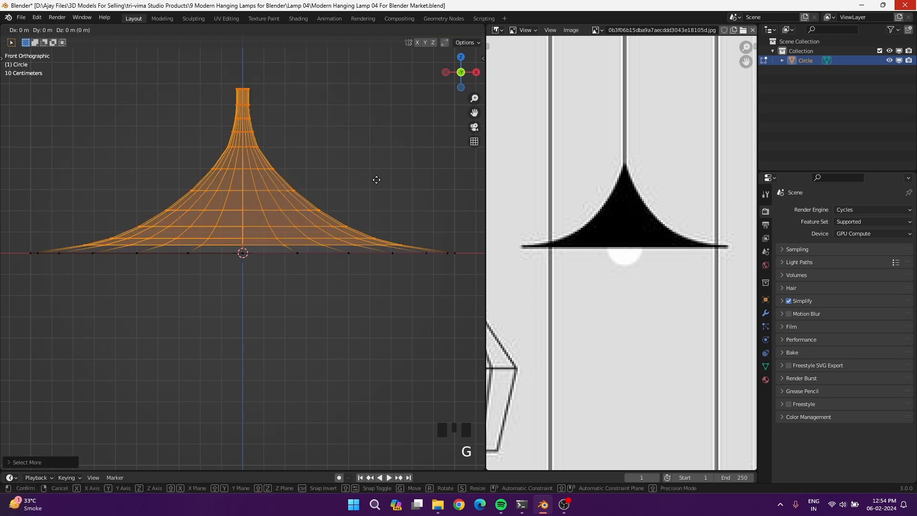
{"action": "left_click", "coordinate": [378, 183]}
Step: Scale the upper rings of the neck horizontally, leaving the Z axis out
{"action": "left_click_drag", "start_coordinate": [198, 63], "coordinate": [281, 114]}
{"action": "key", "text": "s"}
{"action": "key", "text": "shift+z"}
{"action": "left_click", "coordinate": [356, 149]}
Step: Adjust the taper of the neck by scaling its rings, finishing with the lower ones narrowed without affecting Z
{"action": "left_click_drag", "start_coordinate": [216, 78], "coordinate": [297, 139]}
{"action": "key", "text": "s"}
{"action": "left_click", "coordinate": [364, 163]}
{"action": "key", "text": "s"}
{"action": "key", "text": "shift+z"}
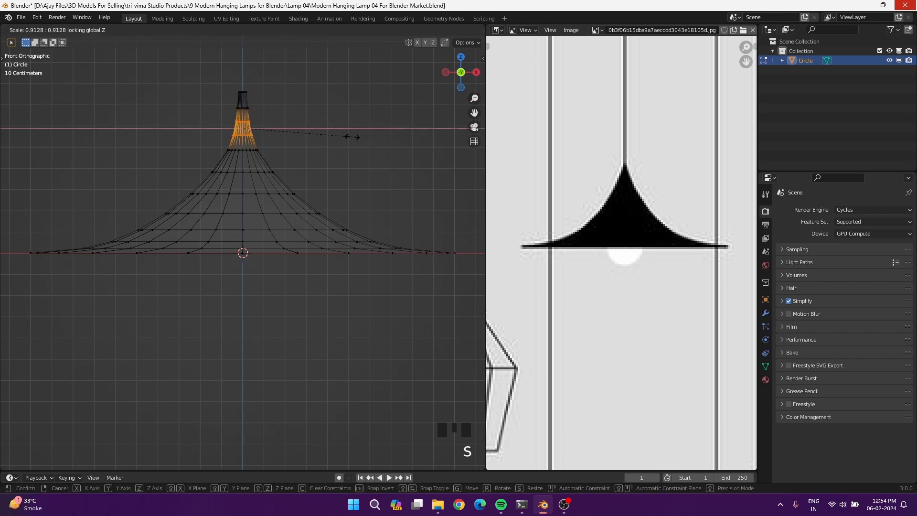
{"action": "left_click", "coordinate": [325, 151]}
Step: Return to solid shading and inset the neck's top face by about 0.0014 m
{"action": "left_click_drag", "start_coordinate": [207, 81], "coordinate": [261, 96]}
{"action": "key", "text": "KP_Decimal"}
{"action": "middle_click_drag", "start_coordinate": [282, 249], "coordinate": [247, 305]}
{"action": "key", "text": "z"}
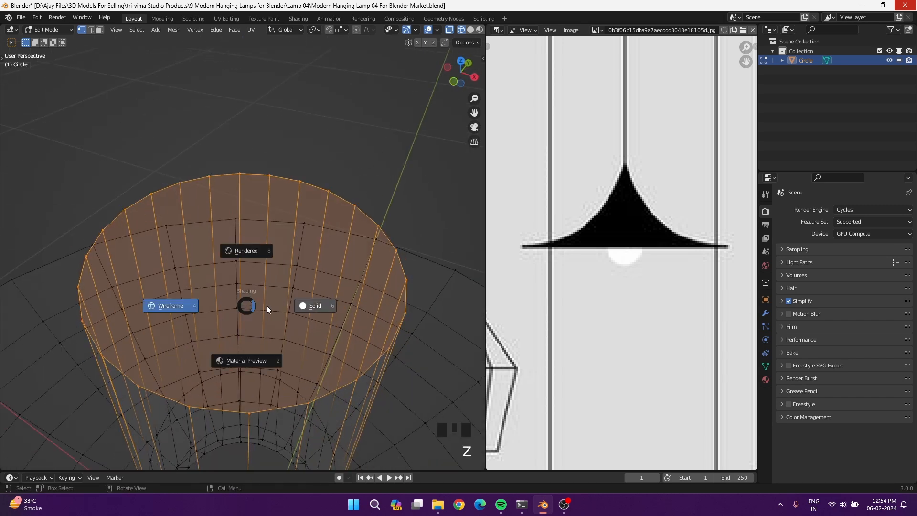
{"action": "left_click", "coordinate": [370, 323]}
{"action": "key", "text": "i"}
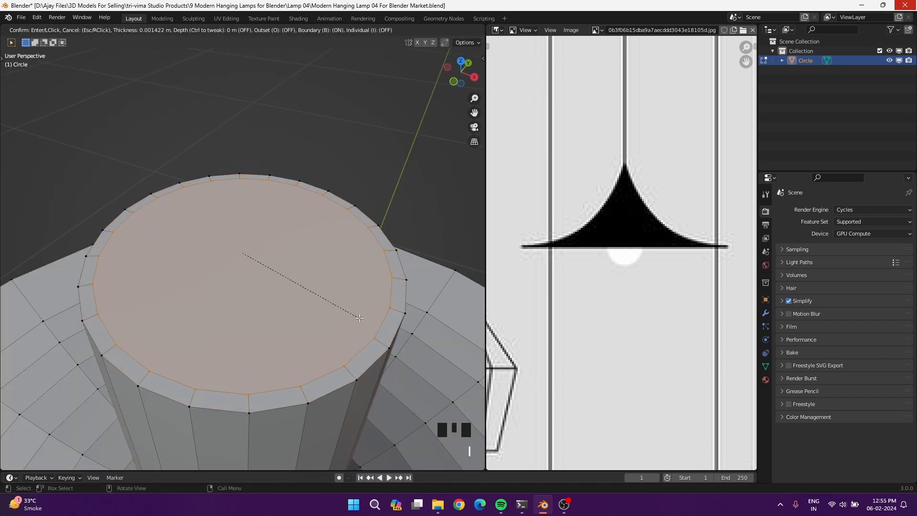
{"action": "left_click", "coordinate": [344, 312]}
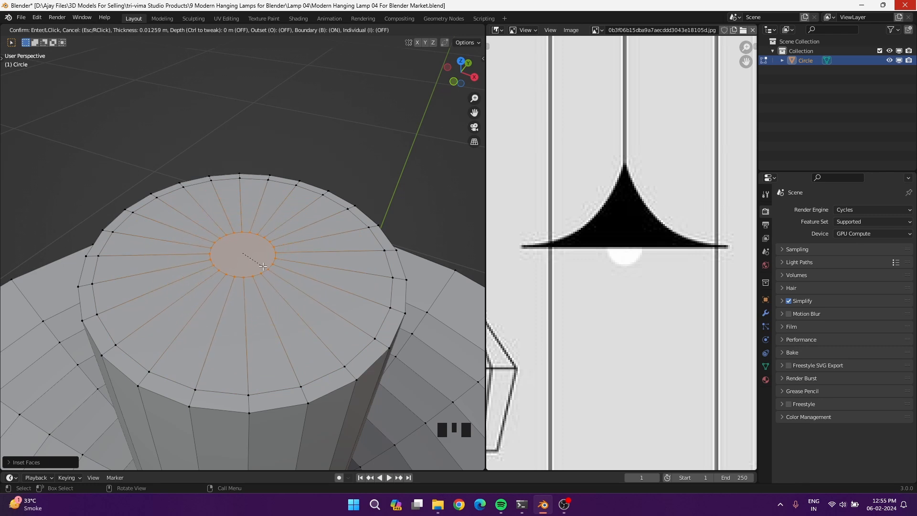
Step: Inset the neck's top face by about 0.013 m to a small central circle, and inset that circle once more slightly
{"action": "left_click", "coordinate": [268, 271]}
{"action": "scroll", "coordinate": [271, 273], "scroll_direction": "down", "scroll_amount": 5}
{"action": "middle_click_drag", "start_coordinate": [271, 273], "coordinate": [272, 282]}
{"action": "scroll", "coordinate": [272, 282], "scroll_direction": "up", "scroll_amount": 7}
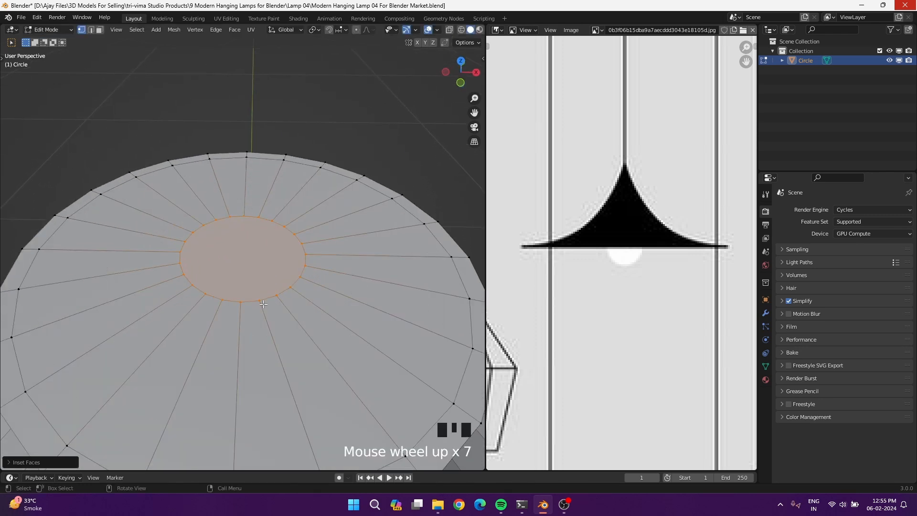
{"action": "key", "text": "i"}
{"action": "left_click", "coordinate": [274, 313]}
Step: Extrude the small central circle together with its surrounding ring about 0.037 m down into the neck
{"action": "key", "text": "ctrl+KP_Add"}
{"action": "key", "text": "alt+z"}
{"action": "key", "text": "e"}
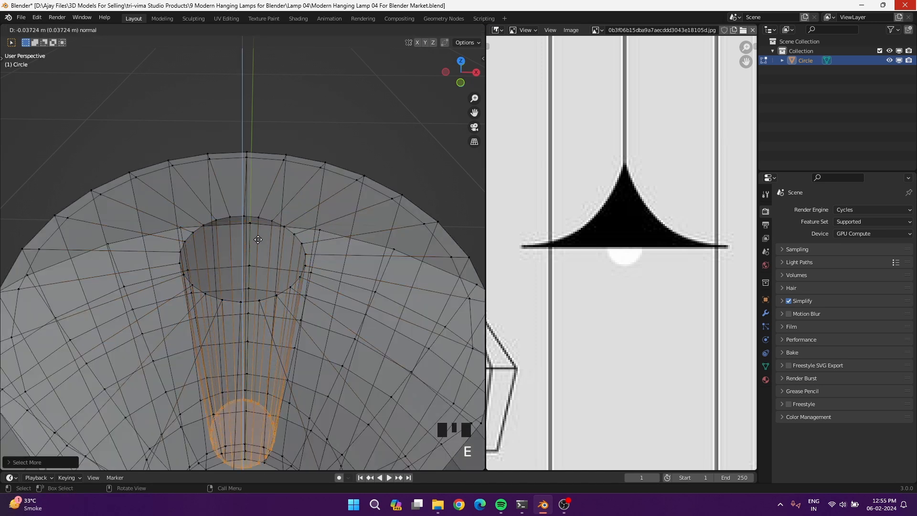
Step: Extrude only the inner face of the recess and raise it along Z to form a long thin cord above the shade
{"action": "key", "text": "ctrl+KP_Subtract"}
{"action": "left_click", "coordinate": [288, 53]}
{"action": "key", "text": "alt+z"}
{"action": "scroll", "coordinate": [288, 195], "scroll_direction": "down", "scroll_amount": 9}
{"action": "middle_click_drag", "start_coordinate": [288, 195], "coordinate": [253, 288], "text": "shift"}
{"action": "key", "text": "KP_1"}
{"action": "scroll", "coordinate": [273, 381], "scroll_direction": "down", "scroll_amount": 5}
{"action": "middle_click_drag", "start_coordinate": [272, 381], "coordinate": [299, 227], "text": "shift"}
{"action": "scroll", "coordinate": [284, 321], "scroll_direction": "up", "scroll_amount": 4}
{"action": "scroll", "coordinate": [285, 319], "scroll_direction": "up", "scroll_amount": 1}
{"action": "scroll", "coordinate": [284, 320], "scroll_direction": "down", "scroll_amount": 1}
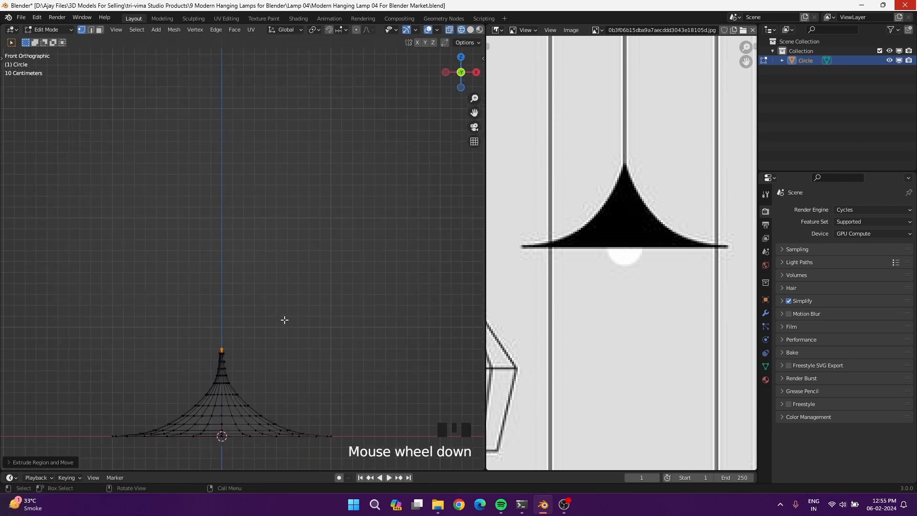
{"action": "key", "text": "g"}
{"action": "key", "text": "z"}
{"action": "left_click", "coordinate": [293, 64]}
Step: Select the shade without the cord's upper end and flatten it along Z to about 0.8
{"action": "left_click_drag", "start_coordinate": [92, 458], "coordinate": [395, 351]}
{"action": "key", "text": "s"}
{"action": "right_click", "coordinate": [356, 376]}
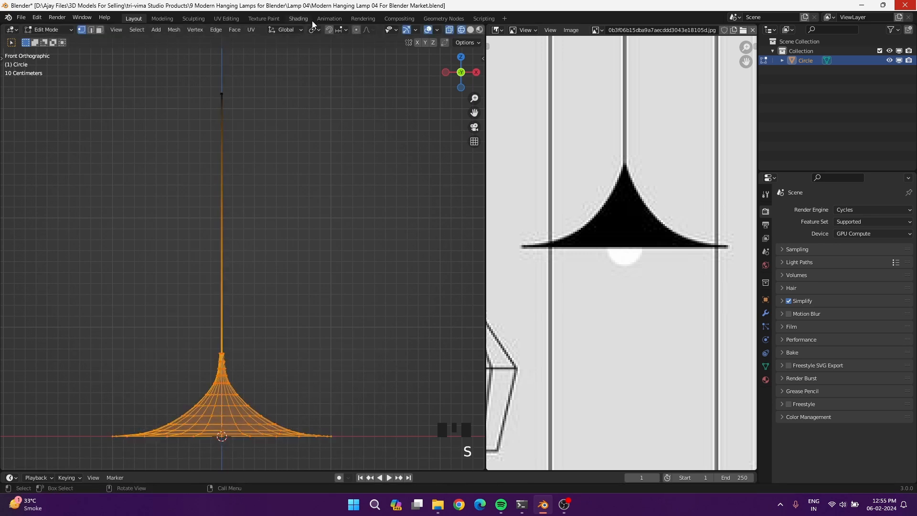
{"action": "key", "text": "s"}
{"action": "key", "text": "z"}
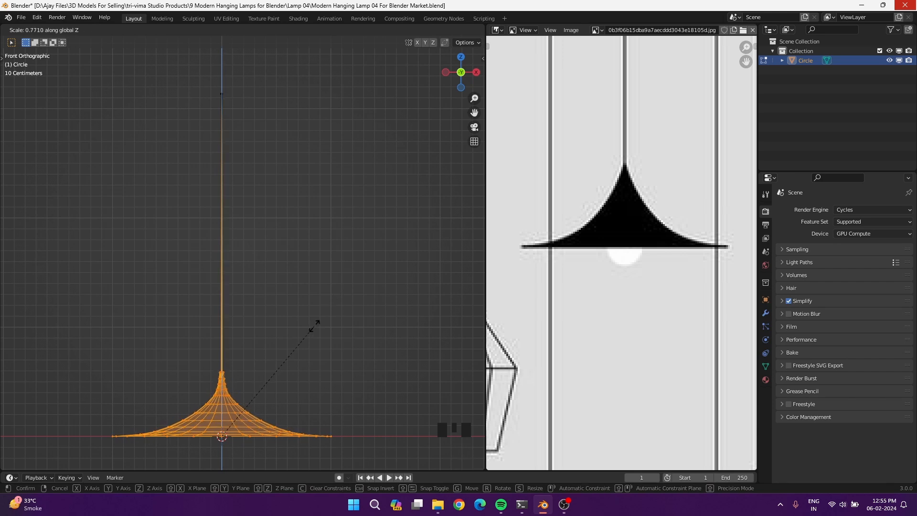
{"action": "left_click", "coordinate": [325, 323]}
Step: Inset and shrink the cord's top face, and merge its innermost vertices into a single centre point
{"action": "scroll", "coordinate": [234, 383], "scroll_direction": "up", "scroll_amount": 11}
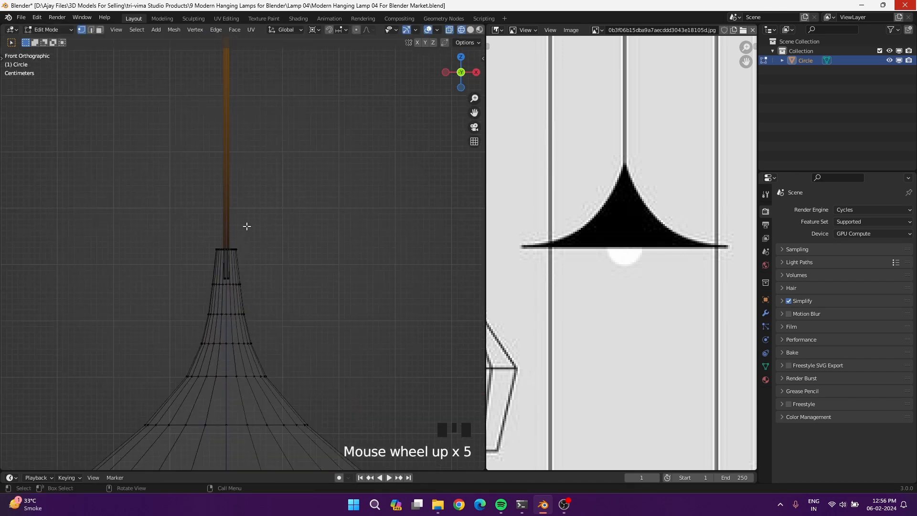
{"action": "scroll", "coordinate": [232, 276], "scroll_direction": "down", "scroll_amount": 4}
{"action": "middle_click_drag", "start_coordinate": [232, 277], "coordinate": [249, 311]}
{"action": "key", "text": "i"}
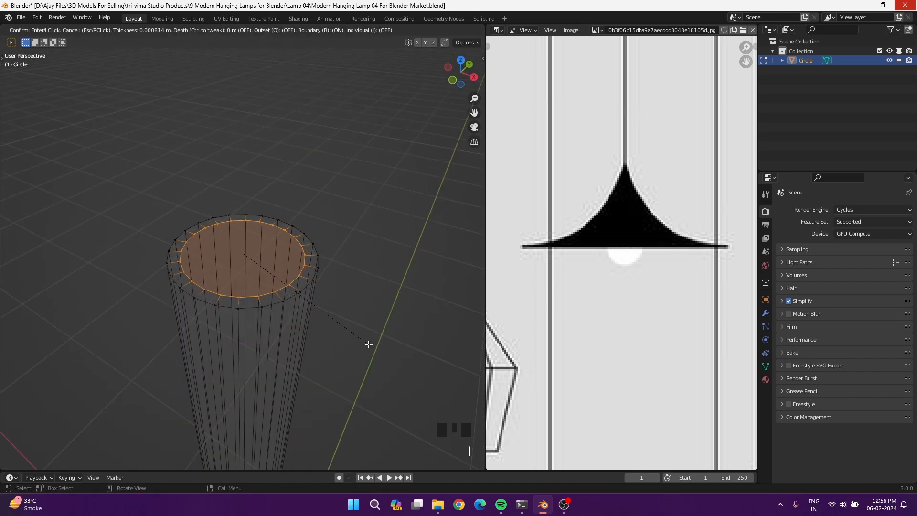
{"action": "left_click", "coordinate": [347, 331]}
{"action": "key", "text": "s"}
{"action": "left_click", "coordinate": [335, 325]}
{"action": "key", "text": "m"}
{"action": "left_click", "coordinate": [331, 321]}
{"action": "scroll", "coordinate": [327, 319], "scroll_direction": "down", "scroll_amount": 10}
{"action": "scroll", "coordinate": [255, 293], "scroll_direction": "up", "scroll_amount": 9}
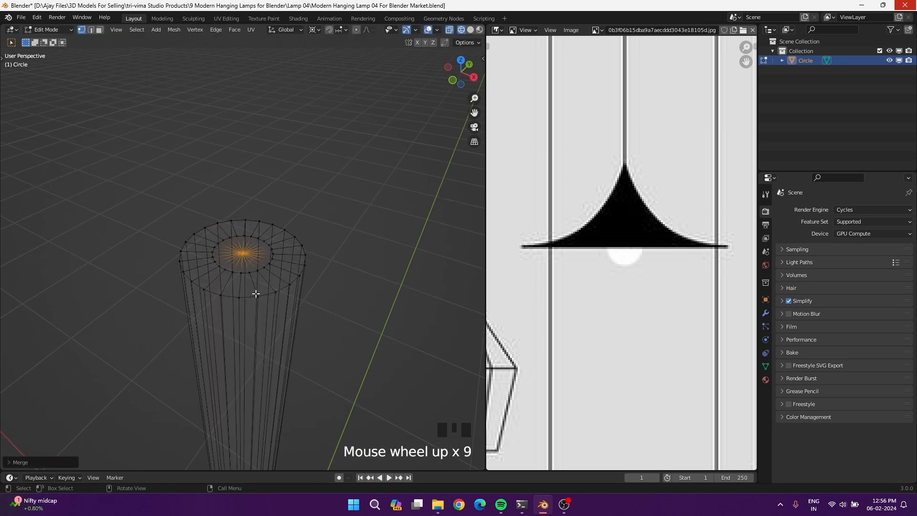
Step: Bevel the rim edge at the cord's top by about 0.0002 m with two segments in solid shading
{"action": "key", "text": "2"}
{"action": "key", "text": "z"}
{"action": "left_click", "coordinate": [263, 297], "text": "alt+shift"}
{"action": "key", "text": "ctrl+b"}
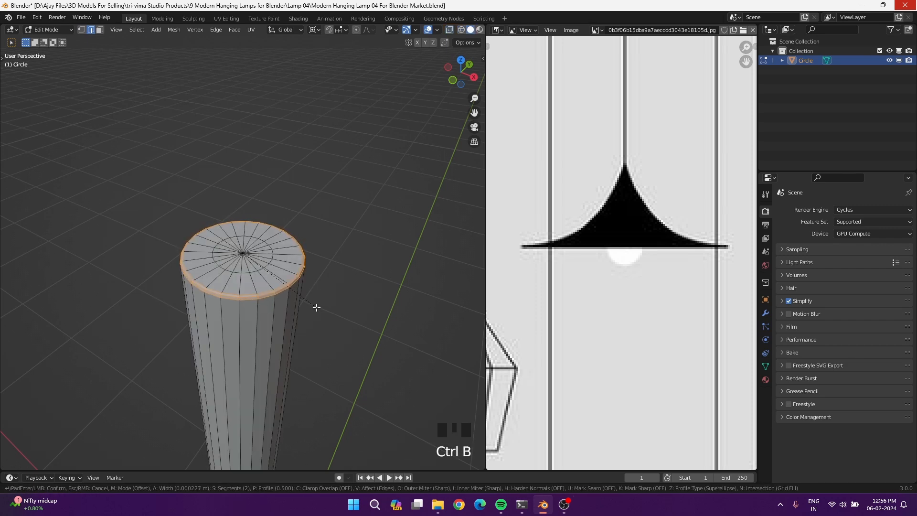
{"action": "left_click", "coordinate": [315, 307]}
Step: Bevel the inset edge loop on the neck's top face narrowly with two segments
{"action": "scroll", "coordinate": [315, 308], "scroll_direction": "down", "scroll_amount": 20}
{"action": "left_click", "coordinate": [239, 401]}
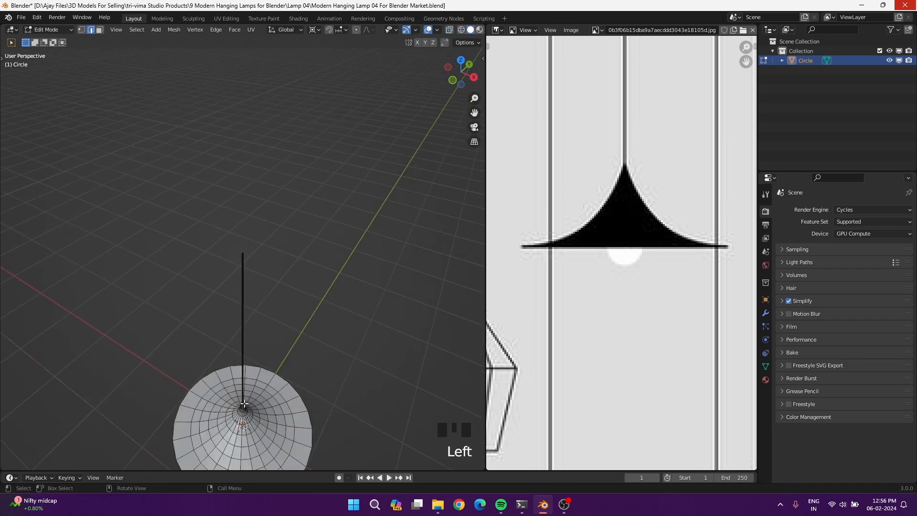
{"action": "key", "text": "KP_Decimal"}
{"action": "left_click", "coordinate": [449, 30]}
{"action": "key", "text": "KP_Decimal"}
{"action": "left_click", "coordinate": [361, 158]}
{"action": "left_click", "coordinate": [286, 283], "text": "alt+shift"}
{"action": "key", "text": "alt+z"}
{"action": "key", "text": "ctrl+b"}
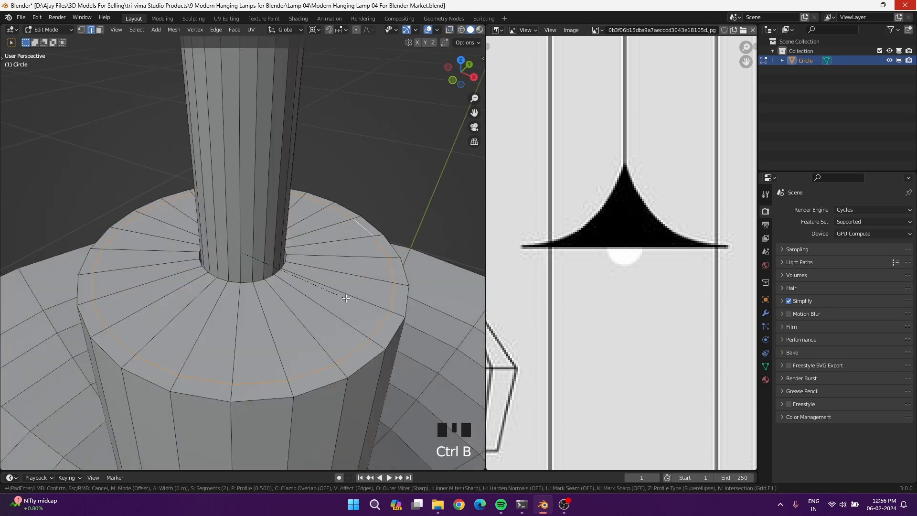
{"action": "left_click", "coordinate": [356, 300]}
Step: Reduce the selection to the middle loop of the beveled ring and lower it slightly along Z to form a groove
{"action": "key", "text": "ctrl+KP_Subtract"}
{"action": "key", "text": "g"}
{"action": "key", "text": "z"}
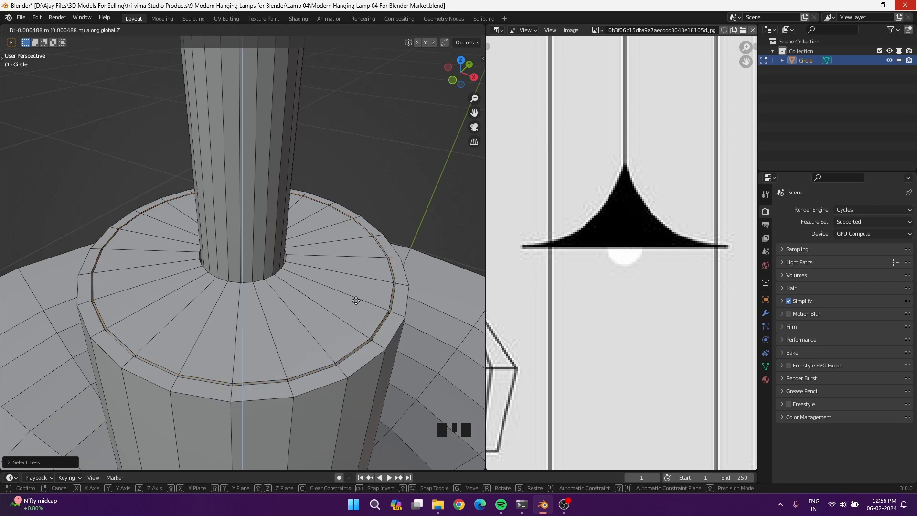
{"action": "left_click", "coordinate": [358, 299]}
Step: Select the edge loops of the groove on the neck's top and bevel them slightly
{"action": "middle_click_drag", "start_coordinate": [357, 299], "coordinate": [383, 293]}
{"action": "scroll", "coordinate": [373, 308], "scroll_direction": "up", "scroll_amount": 2}
{"action": "left_click", "coordinate": [383, 293], "text": "alt+shift"}
{"action": "left_click", "coordinate": [384, 288], "text": "alt+shift"}
{"action": "key", "text": "alt+z"}
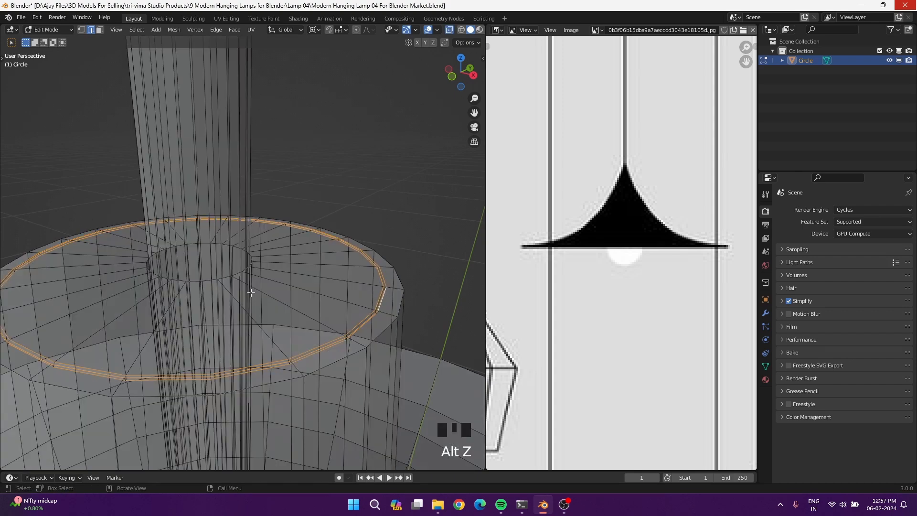
{"action": "middle_click_drag", "start_coordinate": [206, 244], "coordinate": [362, 219], "text": "shift"}
{"action": "scroll", "coordinate": [305, 266], "scroll_direction": "up", "scroll_amount": 9}
{"action": "key", "text": "ctrl+b"}
{"action": "left_click", "coordinate": [302, 268]}
Step: Bevel the outer rim of the neck's top by about 0.0007 m with two segments
{"action": "scroll", "coordinate": [315, 315], "scroll_direction": "down", "scroll_amount": 4}
{"action": "middle_click_drag", "start_coordinate": [317, 320], "coordinate": [289, 262], "text": "shift"}
{"action": "scroll", "coordinate": [252, 253], "scroll_direction": "up", "scroll_amount": 11}
{"action": "scroll", "coordinate": [252, 254], "scroll_direction": "down", "scroll_amount": 5}
{"action": "left_click", "coordinate": [377, 316], "text": "alt+shift"}
{"action": "key", "text": "ctrl+b"}
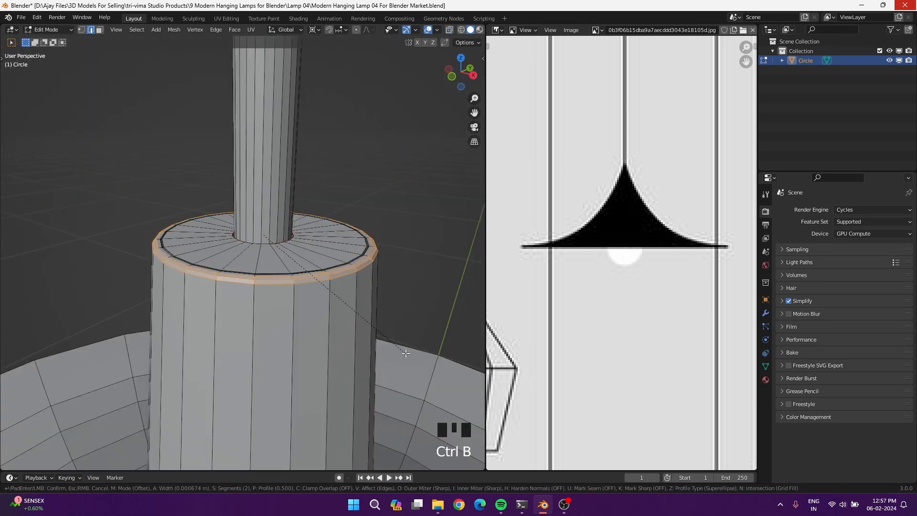
{"action": "left_click", "coordinate": [406, 353]}
Step: Select the outermost band of shade faces and grow the face selection up the shade towards the neck
{"action": "scroll", "coordinate": [405, 353], "scroll_direction": "up", "scroll_amount": 1}
{"action": "middle_click_drag", "start_coordinate": [405, 353], "coordinate": [287, 287]}
{"action": "scroll", "coordinate": [225, 269], "scroll_direction": "down", "scroll_amount": 18}
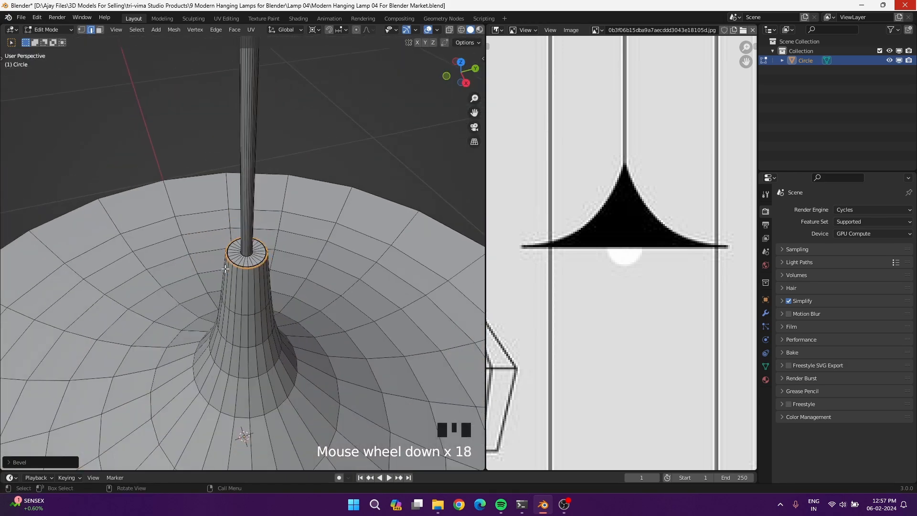
{"action": "scroll", "coordinate": [225, 269], "scroll_direction": "down", "scroll_amount": 6}
{"action": "middle_click_drag", "start_coordinate": [225, 269], "coordinate": [267, 334]}
{"action": "scroll", "coordinate": [265, 285], "scroll_direction": "up", "scroll_amount": 15}
{"action": "scroll", "coordinate": [394, 380], "scroll_direction": "down", "scroll_amount": 11}
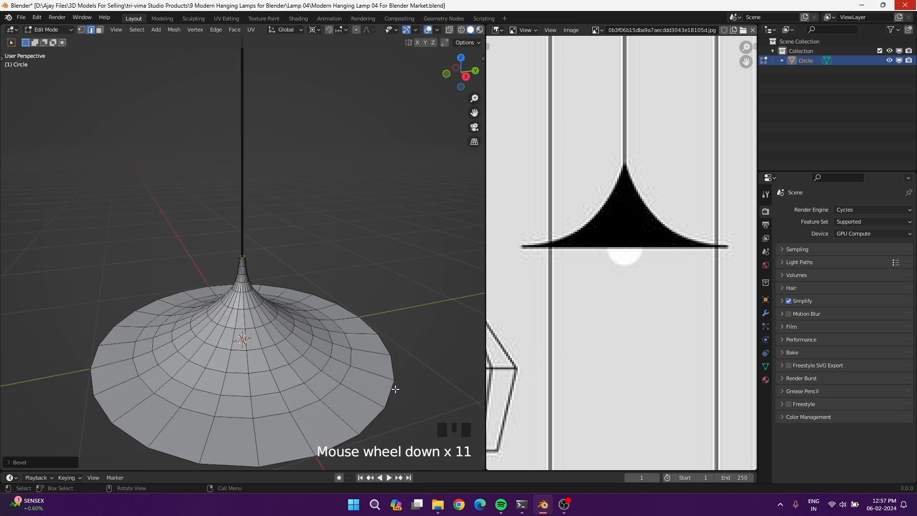
{"action": "left_click", "coordinate": [397, 376], "text": "alt+shift"}
{"action": "key", "text": "ctrl+KP_Add"}
{"action": "key", "text": "3"}
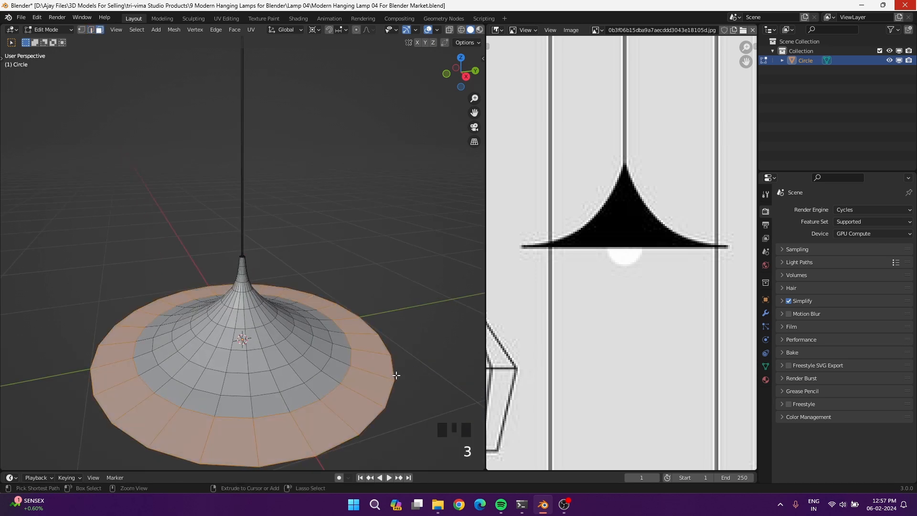
{"action": "key", "text": "ctrl+KP_Add"}
{"action": "key", "text": "ctrl+KP_Add"}
{"action": "key", "text": "ctrl+KP_Add"}
{"action": "key", "text": "ctrl+KP_Add"}
{"action": "key", "text": "ctrl+KP_Add"}
{"action": "key", "text": "ctrl+KP_Add"}
{"action": "key", "text": "ctrl+KP_Add"}
{"action": "key", "text": "ctrl+KP_Add"}
{"action": "key", "text": "ctrl+KP_Add"}
{"action": "key", "text": "ctrl+KP_Add"}
{"action": "key", "text": "ctrl+KP_Add"}
Step: Extend the face selection over the neck's rim into its groove and separate the selected shade into its own object
{"action": "scroll", "coordinate": [294, 318], "scroll_direction": "up", "scroll_amount": 4}
{"action": "scroll", "coordinate": [294, 317], "scroll_direction": "up", "scroll_amount": 20}
{"action": "middle_click_drag", "start_coordinate": [272, 272], "coordinate": [272, 271], "text": "shift"}
{"action": "key", "text": "ctrl+KP_Add"}
{"action": "key", "text": "ctrl+KP_Add"}
{"action": "key", "text": "ctrl+KP_Add"}
{"action": "key", "text": "ctrl+KP_Add"}
{"action": "key", "text": "ctrl+KP_Add"}
{"action": "key", "text": "ctrl+KP_Add"}
{"action": "key", "text": "ctrl+KP_Add"}
{"action": "key", "text": "KP_1"}
{"action": "key", "text": "z"}
{"action": "scroll", "coordinate": [190, 372], "scroll_direction": "down", "scroll_amount": 20}
{"action": "scroll", "coordinate": [214, 300], "scroll_direction": "up", "scroll_amount": 7}
{"action": "scroll", "coordinate": [260, 321], "scroll_direction": "up", "scroll_amount": 11}
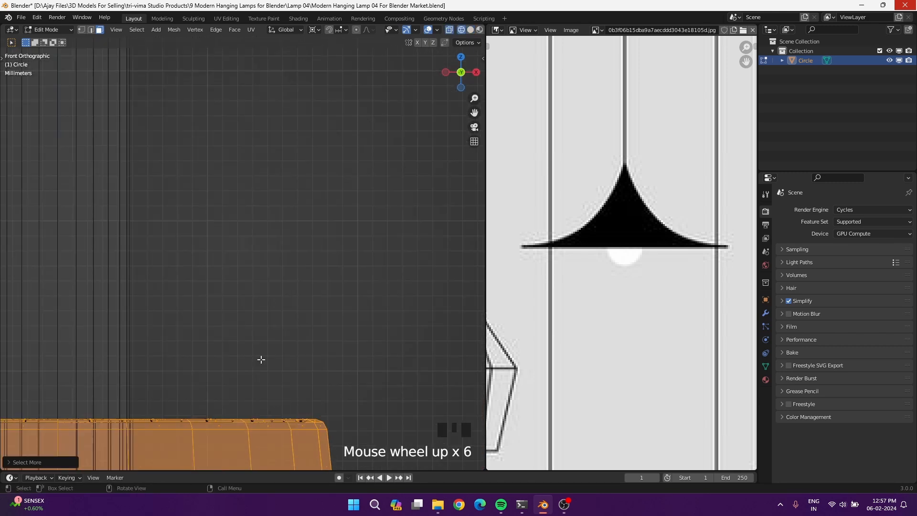
{"action": "scroll", "coordinate": [299, 229], "scroll_direction": "up", "scroll_amount": 5}
{"action": "scroll", "coordinate": [261, 233], "scroll_direction": "up", "scroll_amount": 2}
{"action": "key", "text": "ctrl+KP_Add"}
{"action": "key", "text": "ctrl+KP_Add"}
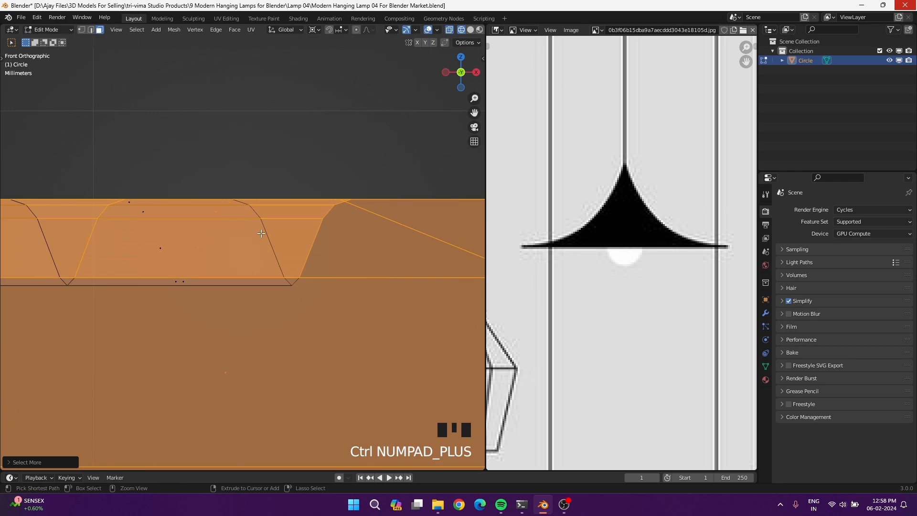
{"action": "key", "text": "p"}
{"action": "left_click", "coordinate": [259, 259]}
{"action": "key", "text": "Tab"}
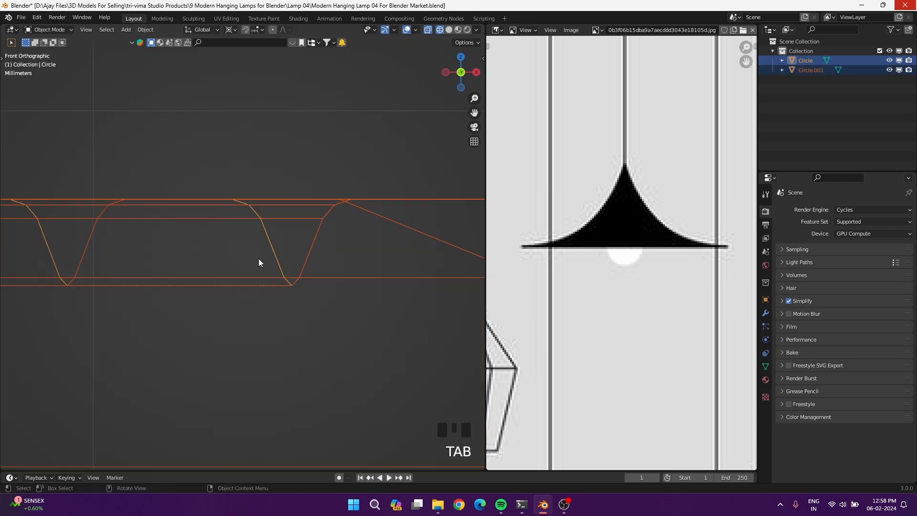
Step: Select the separated shade object and add a Solidify modifier with Even Thickness enabled
{"action": "scroll", "coordinate": [360, 238], "scroll_direction": "down", "scroll_amount": 20}
{"action": "left_click", "coordinate": [248, 327]}
{"action": "scroll", "coordinate": [287, 305], "scroll_direction": "down", "scroll_amount": 5}
{"action": "mouse_move", "coordinate": [298, 289]}
{"action": "middle_mouse_down"}
{"action": "mouse_move", "coordinate": [286, 340]}
{"action": "mouse_move", "coordinate": [295, 285]}
{"action": "middle_mouse_up"}
{"action": "key", "text": "z"}
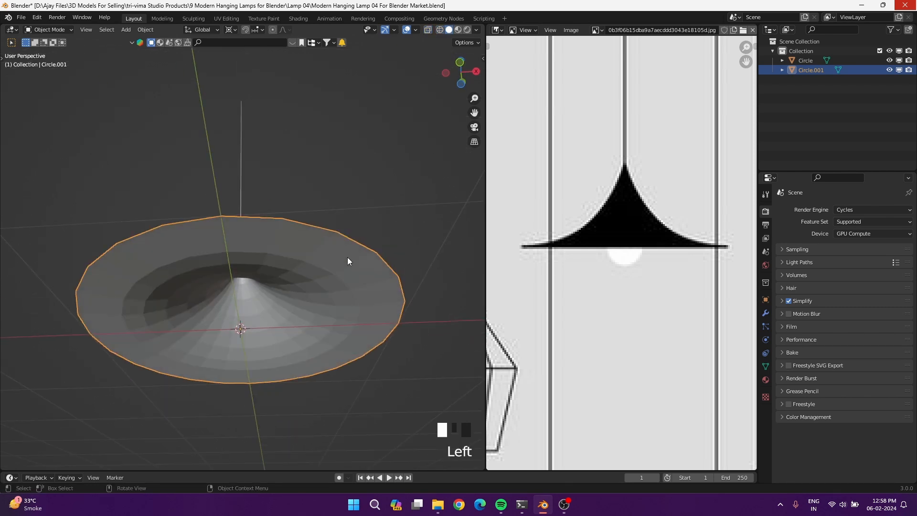
{"action": "left_click", "coordinate": [766, 313]}
{"action": "left_click", "coordinate": [844, 210]}
{"action": "left_click", "coordinate": [721, 354]}
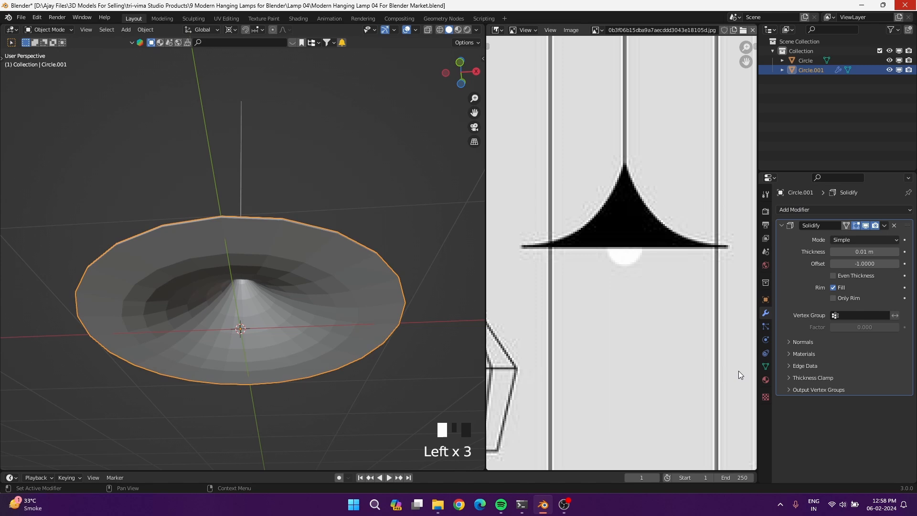
{"action": "left_click", "coordinate": [833, 276]}
Step: Inspect the shell in front wireframe view, set the Solidify thickness to 0.01 m and apply the modifier
{"action": "key", "text": "KP_1"}
{"action": "key", "text": "z"}
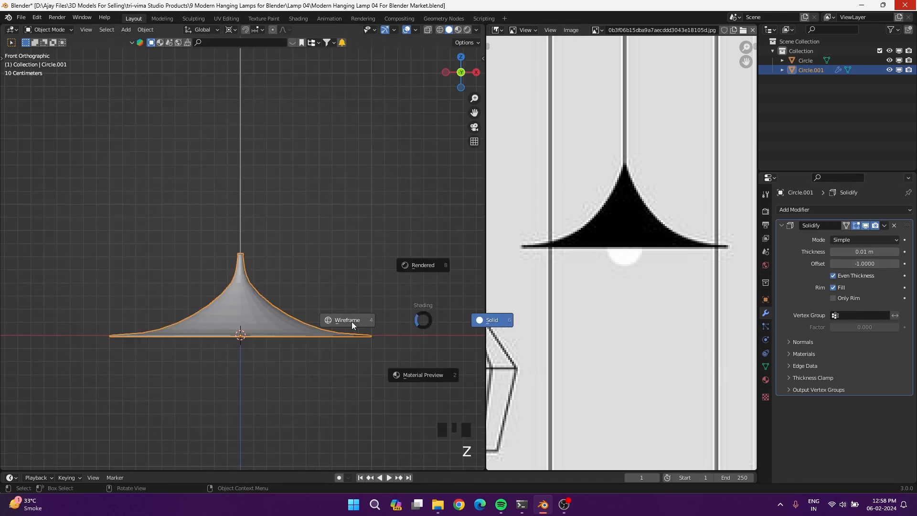
{"action": "scroll", "coordinate": [299, 292], "scroll_direction": "up", "scroll_amount": 10}
{"action": "middle_click_drag", "start_coordinate": [407, 317], "coordinate": [354, 322], "text": "shift"}
{"action": "scroll", "coordinate": [353, 322], "scroll_direction": "down", "scroll_amount": 5}
{"action": "scroll", "coordinate": [181, 263], "scroll_direction": "up", "scroll_amount": 3}
{"action": "middle_click_drag", "start_coordinate": [180, 263], "coordinate": [327, 236], "text": "shift"}
{"action": "scroll", "coordinate": [326, 238], "scroll_direction": "up", "scroll_amount": 6}
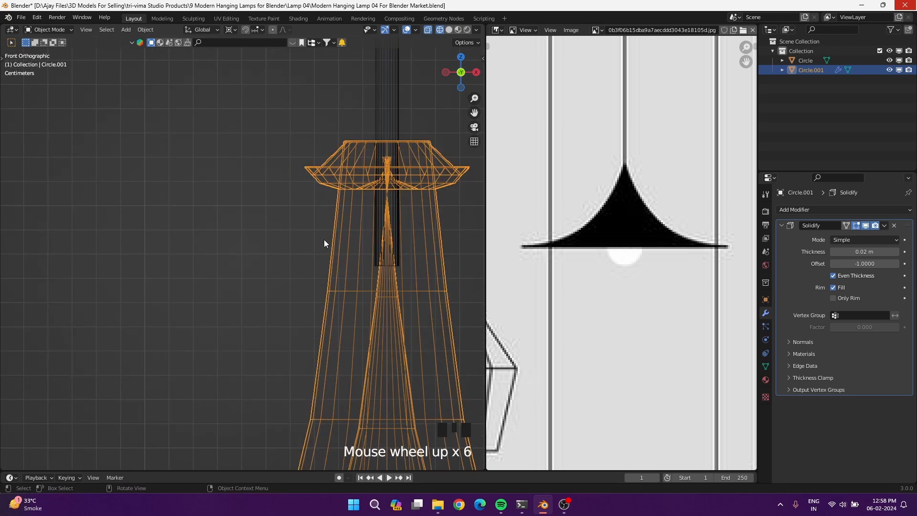
{"action": "left_click", "coordinate": [833, 250]}
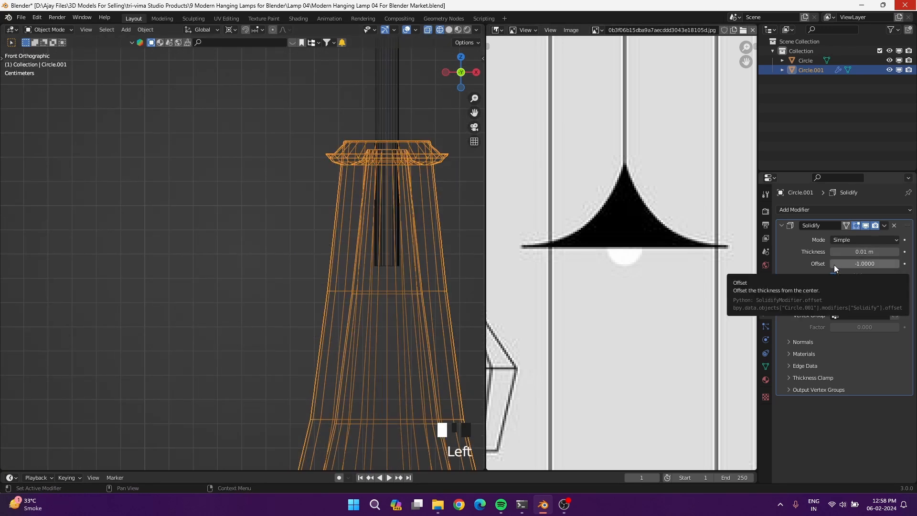
{"action": "mouse_move", "coordinate": [851, 264]}
{"action": "left_mouse_down"}
{"action": "mouse_move", "coordinate": [898, 265]}
{"action": "mouse_move", "coordinate": [832, 264]}
{"action": "left_mouse_up"}
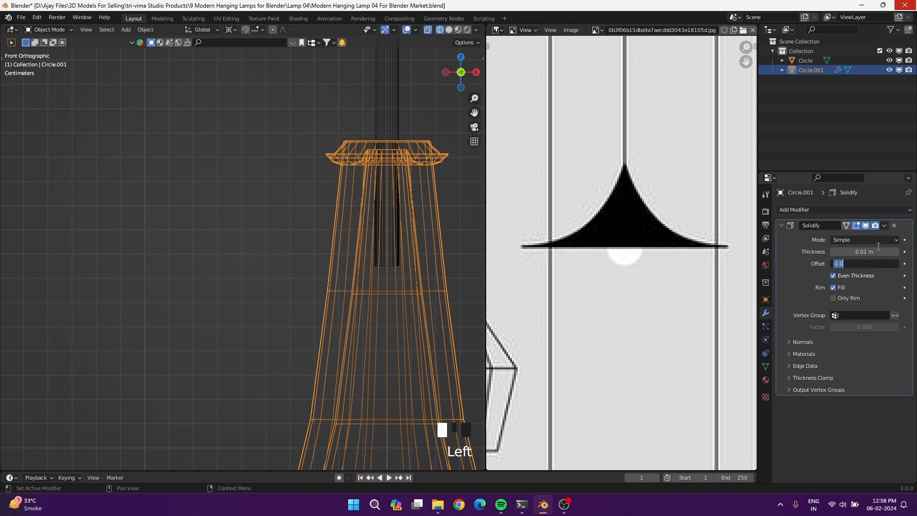
{"action": "left_click", "coordinate": [884, 226]}
{"action": "left_click", "coordinate": [860, 236]}
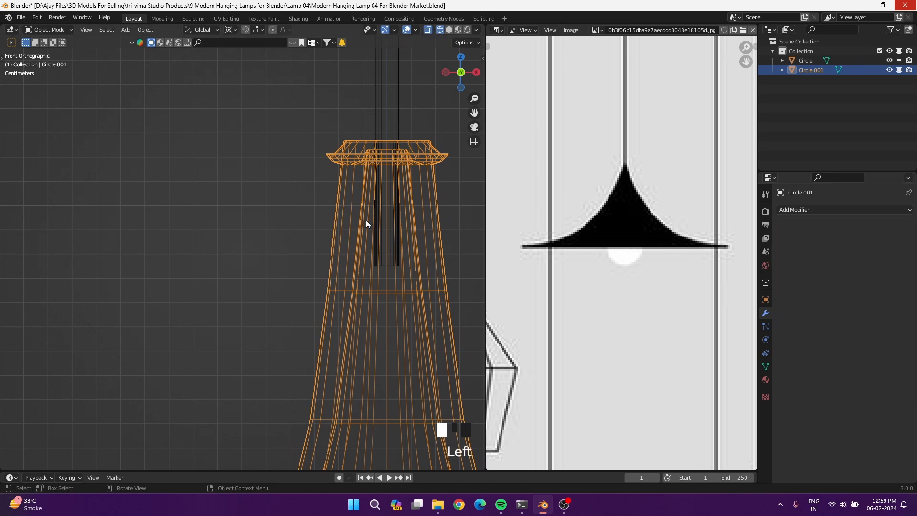
Step: Enter Edit Mode on the shade, select the face loop at the neck's top and grow the selection over the flared collar
{"action": "key", "text": "Tab"}
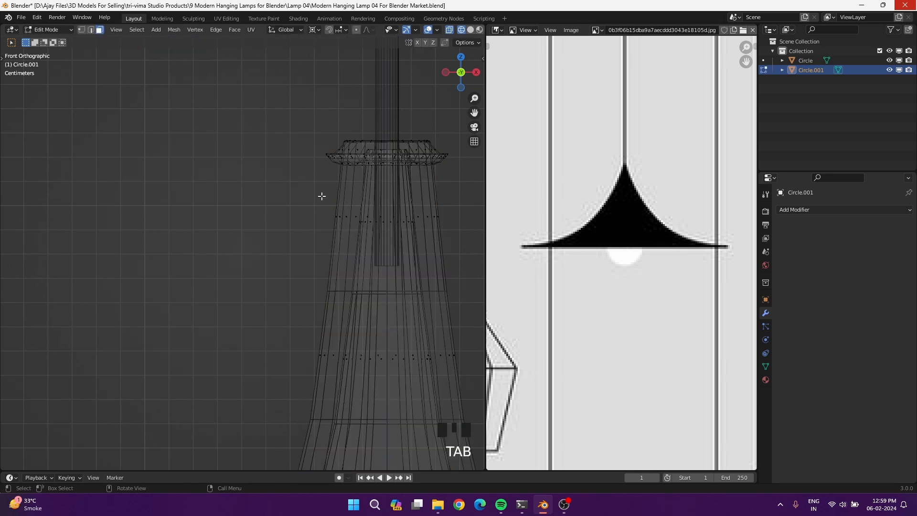
{"action": "left_click", "coordinate": [334, 170], "text": "alt+shift"}
{"action": "key", "text": "ctrl+KP_Add"}
{"action": "key", "text": "ctrl+KP_Add"}
{"action": "key", "text": "ctrl+KP_Add"}
{"action": "key", "text": "ctrl+KP_Add"}
{"action": "key", "text": "ctrl+KP_Add"}
{"action": "key", "text": "ctrl+KP_Add"}
{"action": "key", "text": "ctrl+KP_Add"}
{"action": "key", "text": "ctrl+KP_Add"}
{"action": "key", "text": "ctrl+KP_Add"}
{"action": "key", "text": "ctrl+KP_Add"}
{"action": "key", "text": "ctrl+KP_Add"}
{"action": "key", "text": "ctrl+KP_Add"}
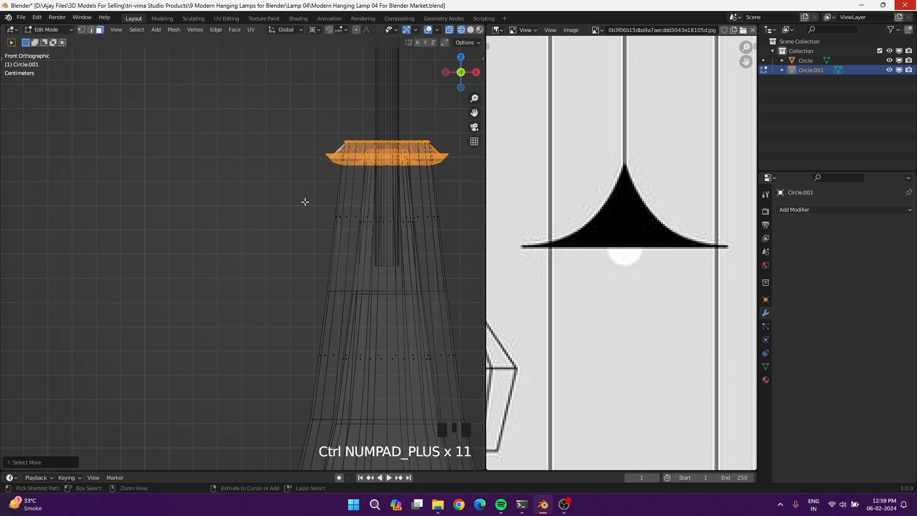
Step: Select the face loop inside the neck instead and grow the selection down the shade's inner wall
{"action": "left_click", "coordinate": [341, 216], "text": "alt+shift"}
{"action": "scroll", "coordinate": [303, 199], "scroll_direction": "up", "scroll_amount": 3}
{"action": "middle_click_drag", "start_coordinate": [341, 216], "coordinate": [160, 140], "text": "shift"}
{"action": "left_click", "coordinate": [160, 141], "text": "alt+shift"}
{"action": "scroll", "coordinate": [160, 141], "scroll_direction": "down", "scroll_amount": 5}
{"action": "key", "text": "ctrl+KP_Add"}
{"action": "key", "text": "ctrl+KP_Add"}
{"action": "key", "text": "ctrl+KP_Add"}
{"action": "key", "text": "ctrl+KP_Add"}
{"action": "key", "text": "ctrl+KP_Add"}
{"action": "key", "text": "ctrl+KP_Add"}
{"action": "key", "text": "ctrl+KP_Add"}
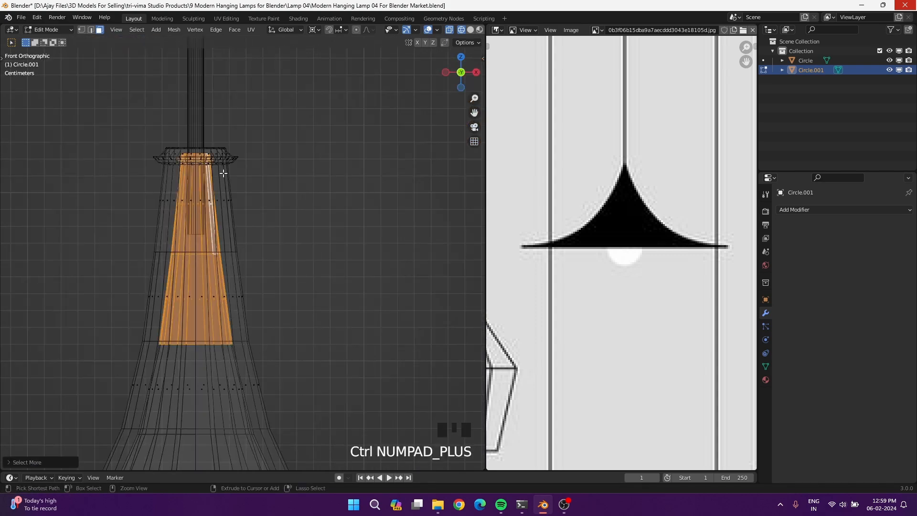
Step: Adjust the extent of the inner face selection by growing and shrinking it across the inner shell and the flared collar
{"action": "middle_click_drag", "start_coordinate": [224, 174], "coordinate": [302, 215]}
{"action": "scroll", "coordinate": [286, 210], "scroll_direction": "up", "scroll_amount": 3}
{"action": "key", "text": "ctrl+KP_Add"}
{"action": "key", "text": "ctrl+KP_Add"}
{"action": "key", "text": "ctrl+KP_Add"}
{"action": "key", "text": "ctrl+KP_Add"}
{"action": "key", "text": "ctrl+KP_Add"}
{"action": "key", "text": "ctrl+KP_Subtract"}
{"action": "key", "text": "ctrl+KP_Subtract"}
{"action": "key", "text": "ctrl+KP_Subtract"}
{"action": "key", "text": "ctrl+KP_Subtract"}
{"action": "key", "text": "ctrl+KP_Subtract"}
{"action": "key", "text": "ctrl+KP_Subtract"}
{"action": "key", "text": "ctrl+KP_Subtract"}
{"action": "key", "text": "ctrl+KP_Subtract"}
{"action": "key", "text": "ctrl+KP_Add"}
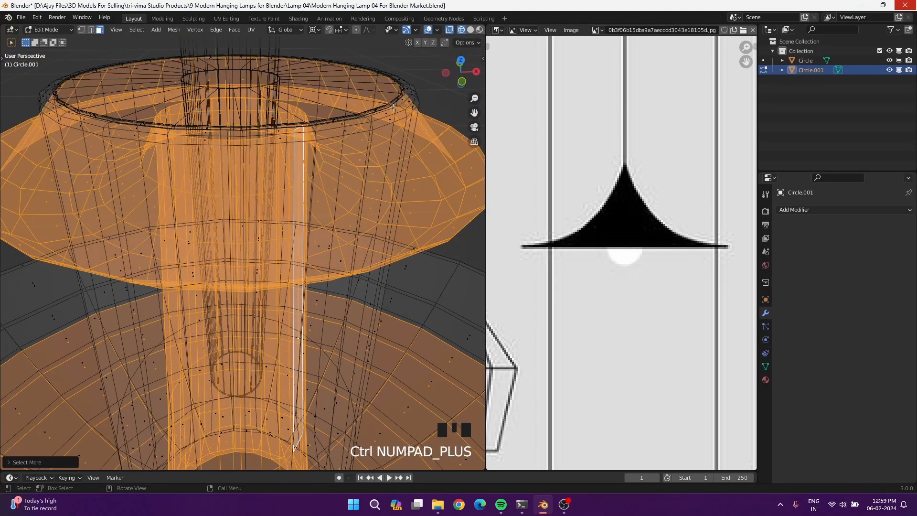
Step: Undo the last selection growth, adjust the selection with a face loop and delete the collar and upper inner shell faces
{"action": "scroll", "coordinate": [361, 208], "scroll_direction": "down", "scroll_amount": 14}
{"action": "middle_click_drag", "start_coordinate": [361, 208], "coordinate": [276, 226]}
{"action": "key", "text": "ctrl+z"}
{"action": "key", "text": "alt+z"}
{"action": "middle_click_drag", "start_coordinate": [296, 328], "coordinate": [250, 275]}
{"action": "left_click", "coordinate": [284, 289], "text": "alt+shift"}
{"action": "left_click", "coordinate": [284, 288], "text": "alt+shift"}
{"action": "key", "text": "x"}
{"action": "left_click", "coordinate": [283, 310]}
{"action": "key", "text": "KP_1"}
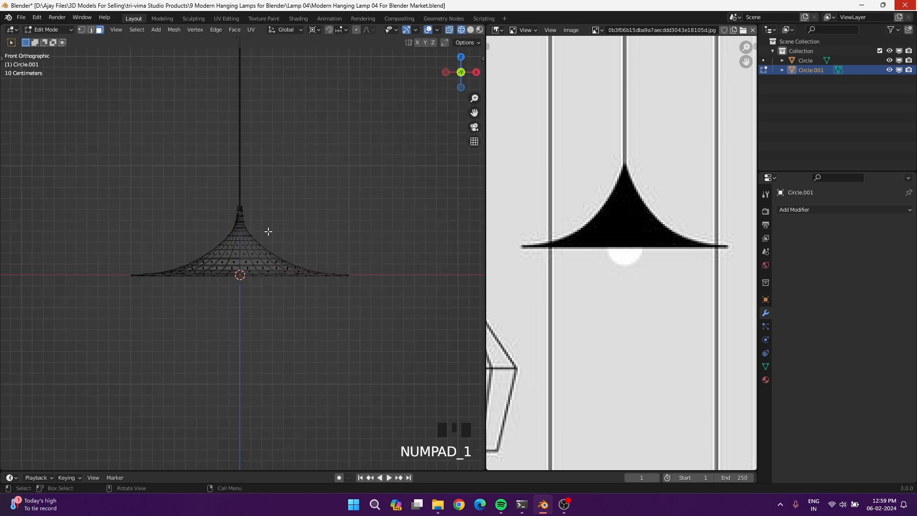
Step: Examine the neck's top rim and the cord's end up close in wireframe
{"action": "scroll", "coordinate": [245, 272], "scroll_direction": "up", "scroll_amount": 5}
{"action": "left_click", "coordinate": [254, 123]}
{"action": "key", "text": "KP_Decimal"}
{"action": "middle_click_drag", "start_coordinate": [260, 131], "coordinate": [86, 291], "text": "shift"}
{"action": "scroll", "coordinate": [196, 317], "scroll_direction": "up", "scroll_amount": 5}
{"action": "middle_click_drag", "start_coordinate": [197, 317], "coordinate": [125, 307], "text": "shift"}
{"action": "scroll", "coordinate": [285, 265], "scroll_direction": "up", "scroll_amount": 4}
{"action": "left_click", "coordinate": [329, 275], "text": "alt+shift"}
{"action": "middle_click_drag", "start_coordinate": [329, 276], "coordinate": [332, 266]}
{"action": "key", "text": "KP_Decimal"}
{"action": "middle_click_drag", "start_coordinate": [417, 183], "coordinate": [230, 159], "text": "shift"}
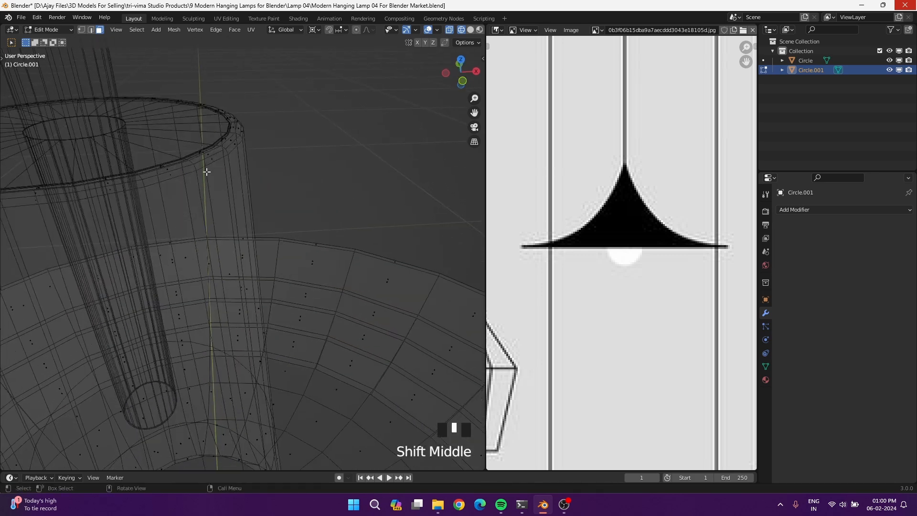
{"action": "scroll", "coordinate": [272, 322], "scroll_direction": "down", "scroll_amount": 15}
{"action": "scroll", "coordinate": [248, 224], "scroll_direction": "down", "scroll_amount": 9}
Step: Return to Object Mode and add a UV sphere with 24 segments and 16 rings at the origin
{"action": "key", "text": "Tab"}
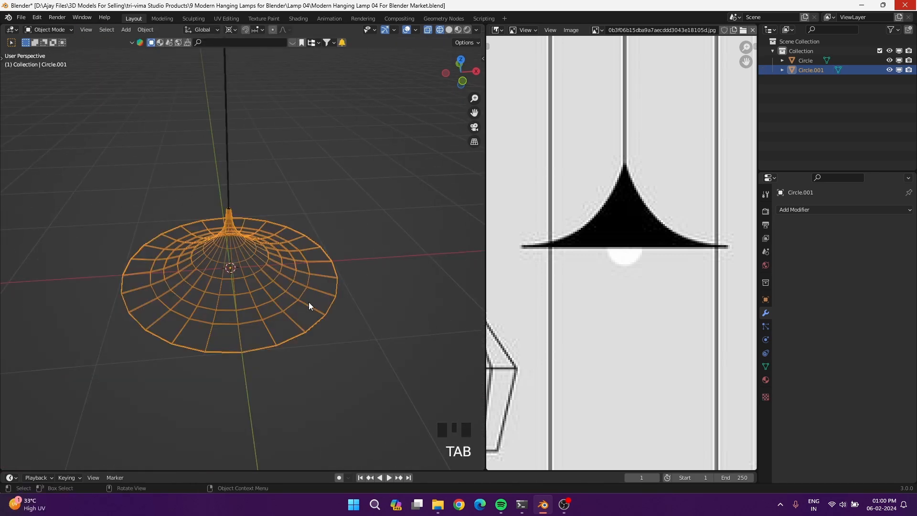
{"action": "key", "text": "shift+a"}
{"action": "mouse_move", "coordinate": [309, 302]}
{"action": "left_click", "coordinate": [351, 49]}
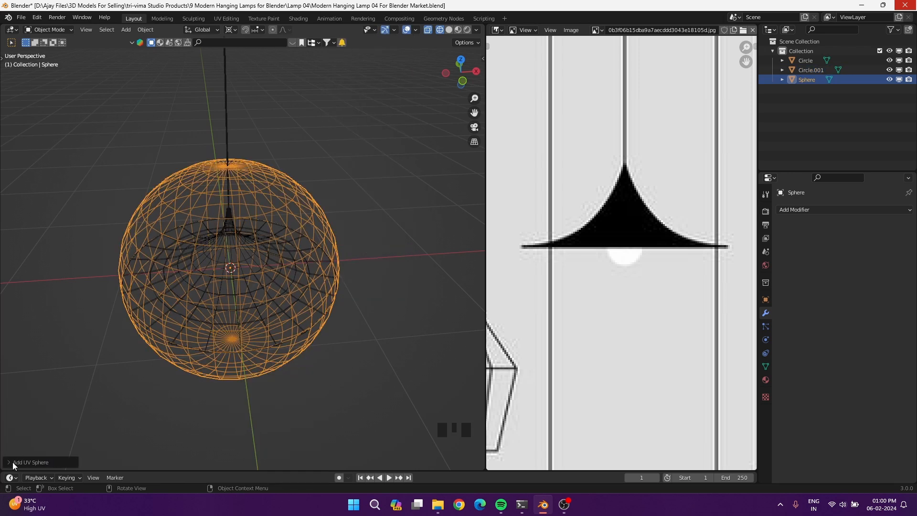
{"action": "left_click", "coordinate": [100, 358]}
{"action": "key", "text": "Return"}
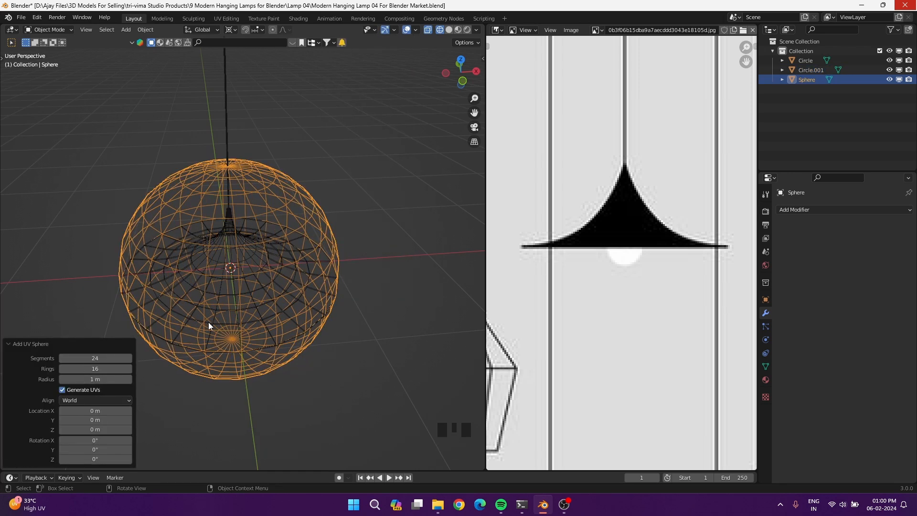
Step: Scale the sphere's mesh down in Edit Mode to the bulb size shown in the reference
{"action": "left_click", "coordinate": [258, 291]}
{"action": "key", "text": "KP_1"}
{"action": "key", "text": "Tab"}
{"action": "key", "text": "s"}
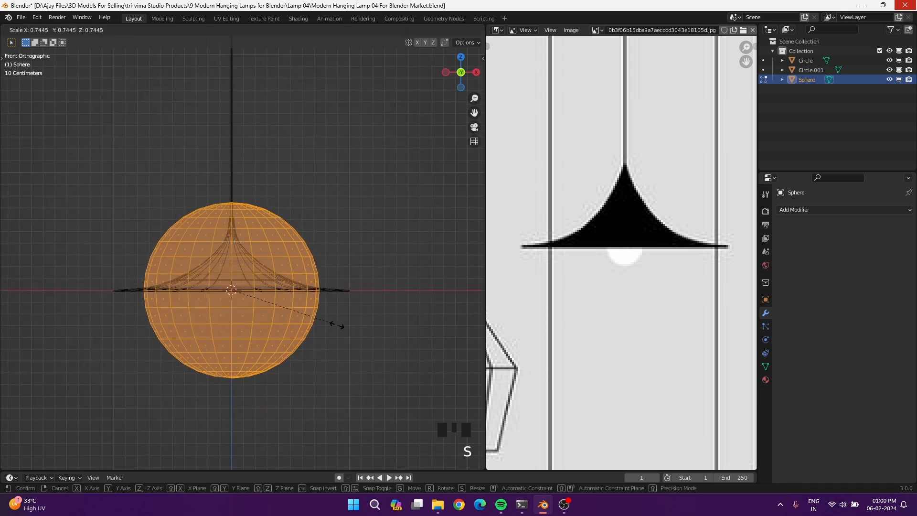
{"action": "left_click", "coordinate": [256, 291]}
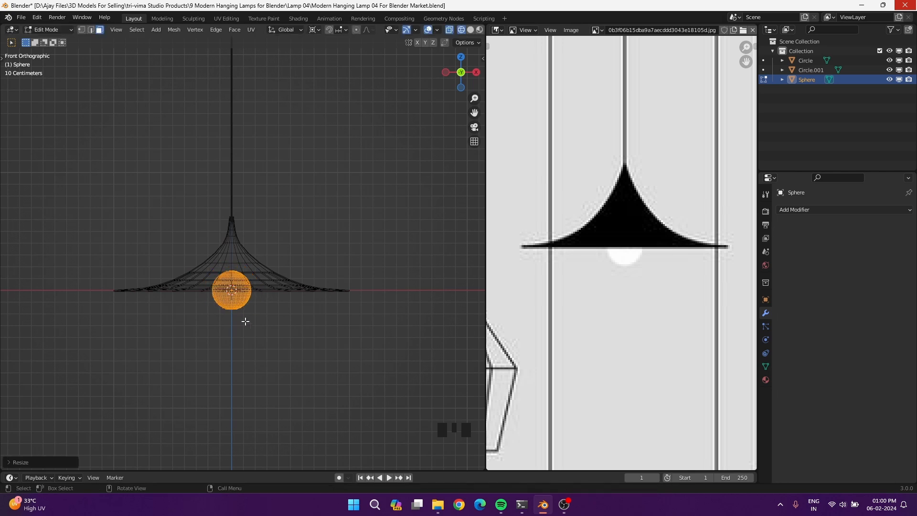
Step: Select the sphere's top cap in front wireframe view, delete its faces and return to Object Mode
{"action": "scroll", "coordinate": [271, 363], "scroll_direction": "up", "scroll_amount": 9}
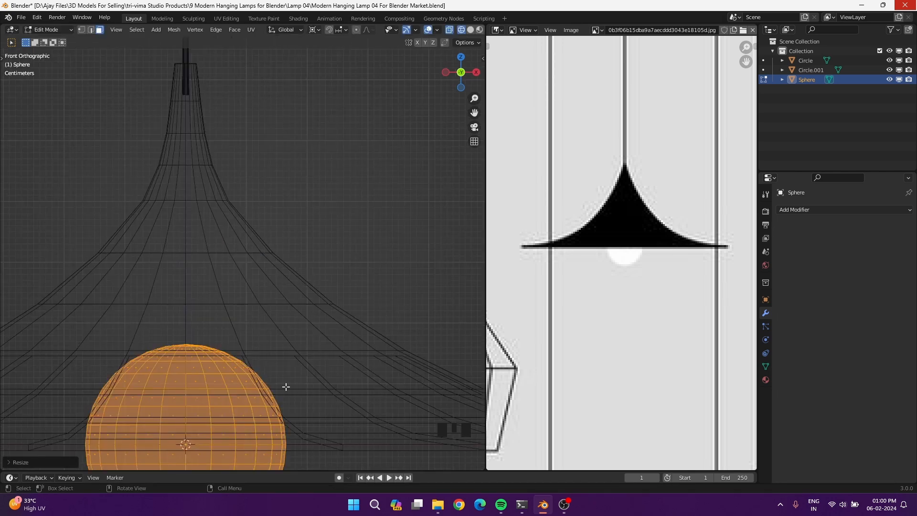
{"action": "scroll", "coordinate": [285, 389], "scroll_direction": "up", "scroll_amount": 3}
{"action": "left_click_drag", "start_coordinate": [64, 341], "coordinate": [276, 383]}
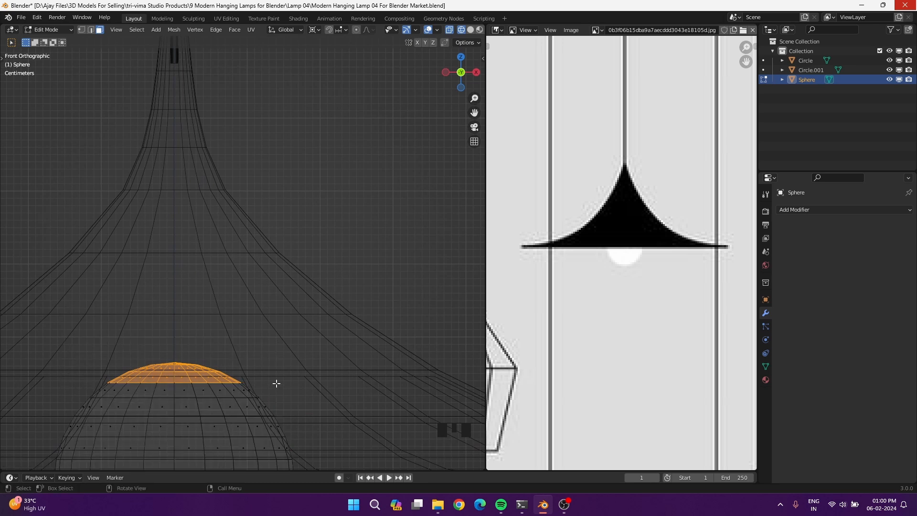
{"action": "right_click", "coordinate": [277, 383]}
{"action": "left_click_drag", "start_coordinate": [60, 343], "coordinate": [260, 397]}
{"action": "key", "text": "x"}
{"action": "left_click", "coordinate": [259, 398]}
{"action": "key", "text": "Tab"}
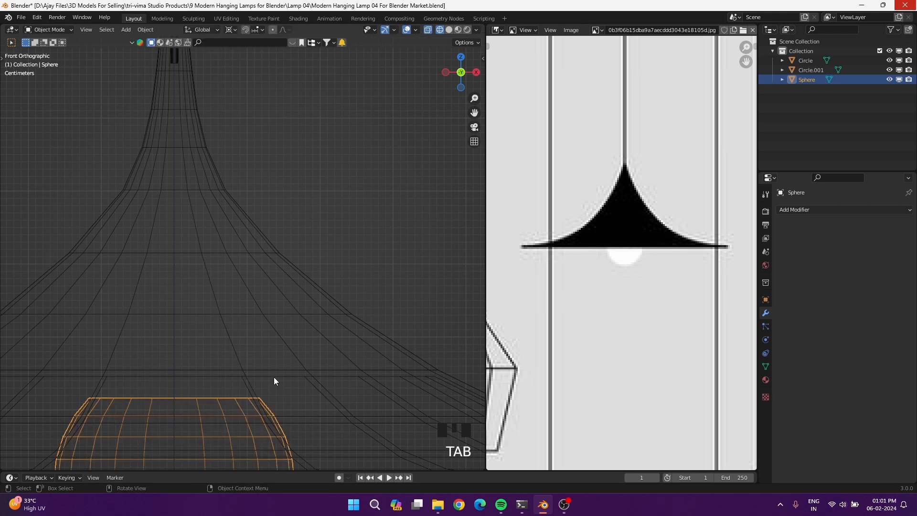
Step: Select the sphere together with the shade and join them into one object
{"action": "left_click", "coordinate": [274, 377], "text": "shift"}
{"action": "double_click", "coordinate": [228, 399]}
{"action": "left_click", "coordinate": [255, 377], "text": "shift"}
{"action": "key", "text": "ctrl+j"}
Step: Bridge the open edge loops of the inner shell and the sphere
{"action": "key", "text": "Tab"}
{"action": "mouse_move", "coordinate": [216, 377]}
{"action": "middle_mouse_down"}
{"action": "mouse_move", "coordinate": [245, 365]}
{"action": "mouse_move", "coordinate": [227, 328]}
{"action": "mouse_move", "coordinate": [225, 371]}
{"action": "middle_mouse_up"}
{"action": "right_click", "coordinate": [225, 371]}
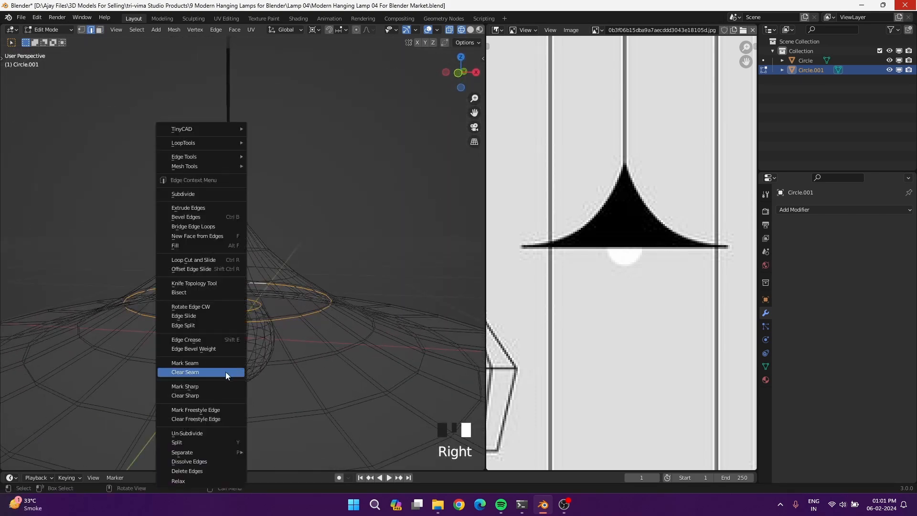
{"action": "left_click", "coordinate": [186, 227]}
Step: Select the inner shell's edge loop where the bridge begins and change the transform pivot point
{"action": "middle_click_drag", "start_coordinate": [186, 227], "coordinate": [214, 334]}
{"action": "key", "text": "KP_1"}
{"action": "scroll", "coordinate": [214, 335], "scroll_direction": "up", "scroll_amount": 4}
{"action": "scroll", "coordinate": [211, 346], "scroll_direction": "down", "scroll_amount": 2}
{"action": "left_click", "coordinate": [127, 339], "text": "alt+shift"}
{"action": "key", "text": "s"}
{"action": "right_click", "coordinate": [358, 372]}
{"action": "left_click", "coordinate": [314, 30]}
{"action": "left_click", "coordinate": [322, 72]}
Step: Try reshaping the inner shell's edge loop by scaling, raising along Z and bevelling it, and undo these changes
{"action": "key", "text": "s"}
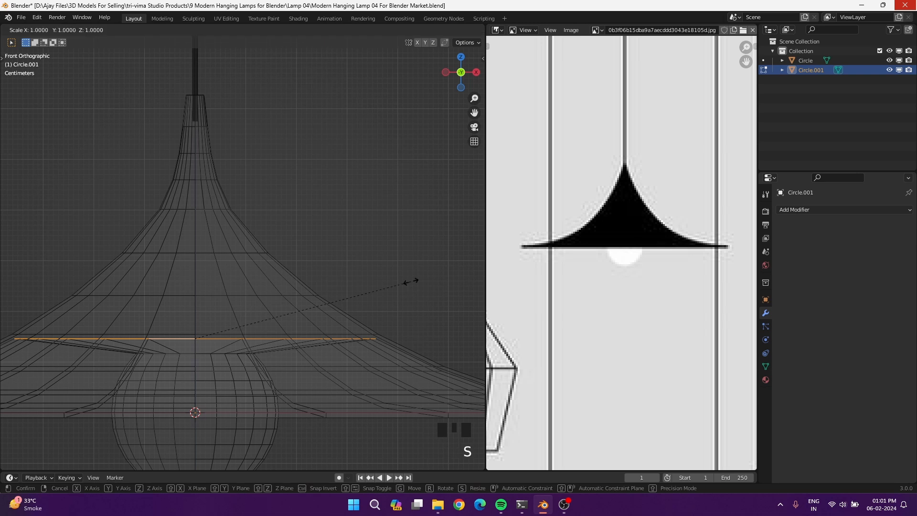
{"action": "left_click", "coordinate": [328, 290]}
{"action": "key", "text": "g"}
{"action": "key", "text": "z"}
{"action": "left_click", "coordinate": [335, 267]}
{"action": "key", "text": "ctrl+b"}
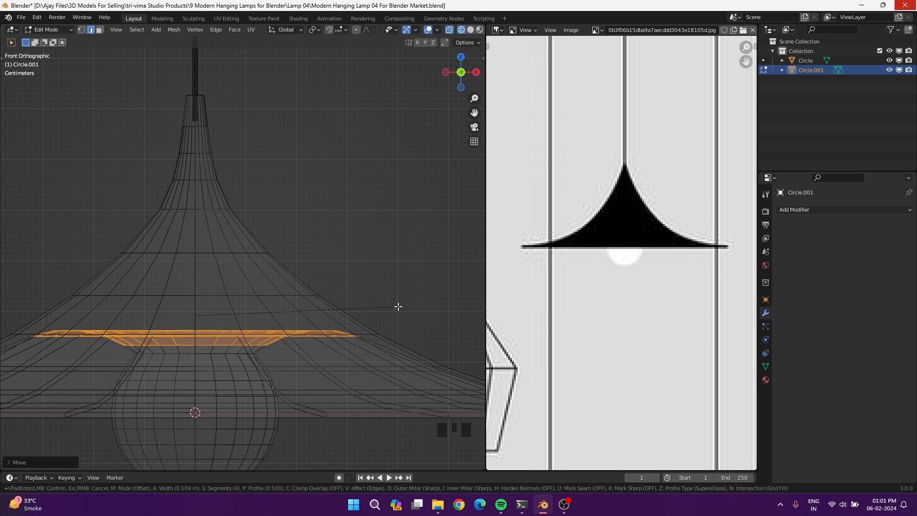
{"action": "key", "text": "Escape"}
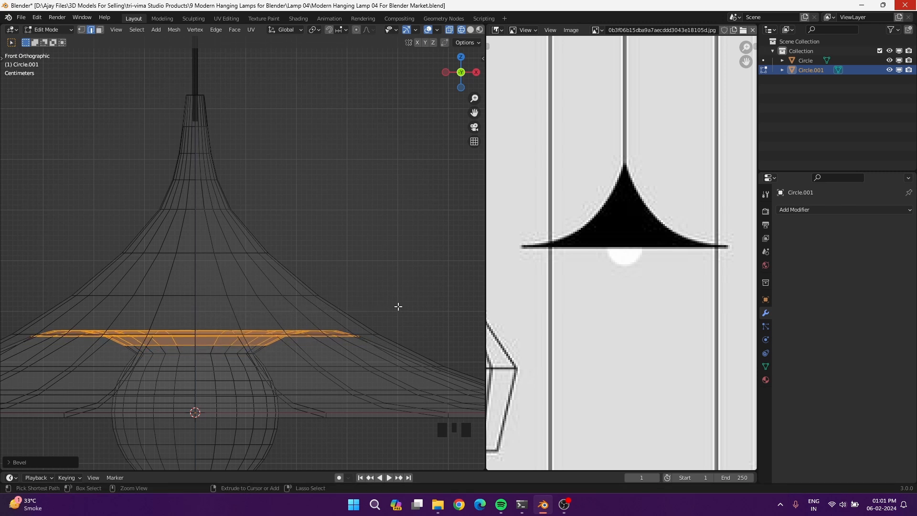
{"action": "key", "text": "ctrl+z"}
{"action": "key", "text": "ctrl+z"}
{"action": "key", "text": "ctrl+z"}
Step: Add a loop cut midway across the bridge, raise it along Z and bevel it with 4 segments
{"action": "left_click", "coordinate": [316, 346]}
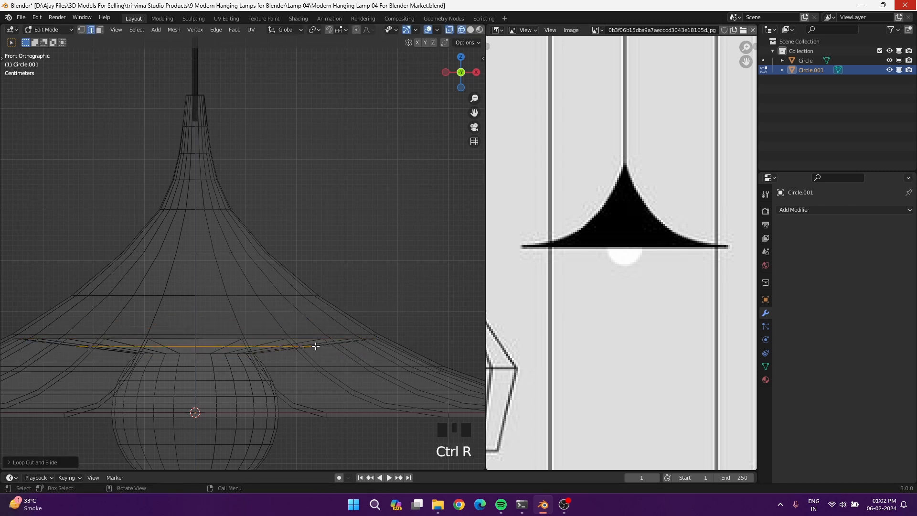
{"action": "key", "text": "g"}
{"action": "key", "text": "z"}
{"action": "left_click", "coordinate": [314, 318]}
{"action": "key", "text": "ctrl+b"}
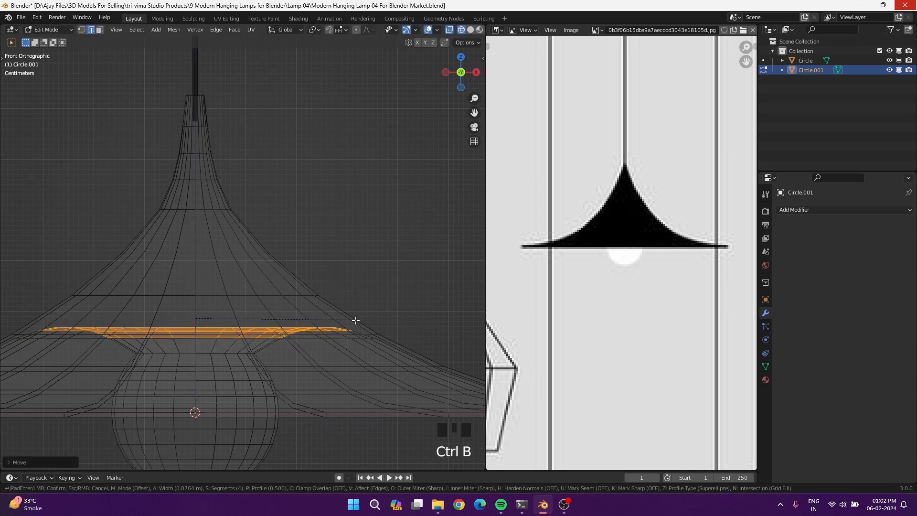
{"action": "left_click", "coordinate": [361, 322]}
Step: Select the lowest bevelled edge loop of the bridge and resize it to smooth the curve towards the sphere
{"action": "left_click", "coordinate": [225, 340], "text": "alt"}
{"action": "left_click", "coordinate": [234, 341], "text": "alt+shift"}
{"action": "key", "text": "s"}
{"action": "left_click", "coordinate": [281, 356]}
{"action": "middle_click_drag", "start_coordinate": [282, 356], "coordinate": [286, 353]}
{"action": "scroll", "coordinate": [254, 312], "scroll_direction": "up", "scroll_amount": 3}
{"action": "middle_click_drag", "start_coordinate": [184, 289], "coordinate": [259, 256]}
{"action": "scroll", "coordinate": [259, 256], "scroll_direction": "up", "scroll_amount": 2}
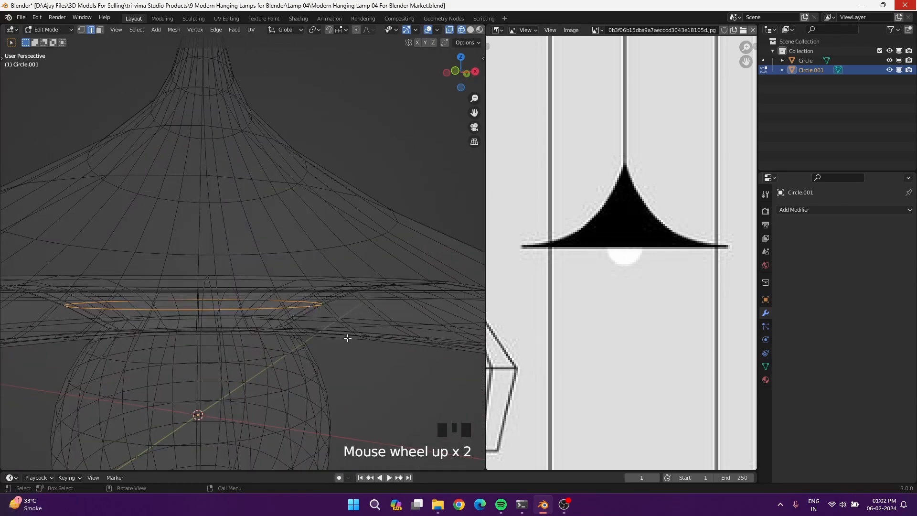
{"action": "key", "text": "s"}
{"action": "left_click", "coordinate": [309, 313]}
Step: Select an upper bevelled edge loop of the bridge and reposition it along Z to form the crest of the curve
{"action": "middle_click_drag", "start_coordinate": [309, 303], "coordinate": [315, 317]}
{"action": "left_click", "coordinate": [286, 328]}
{"action": "left_click", "coordinate": [332, 342], "text": "alt"}
{"action": "key", "text": "s"}
{"action": "key", "text": "g"}
{"action": "left_click", "coordinate": [335, 299]}
{"action": "key", "text": "g"}
{"action": "key", "text": "z"}
{"action": "left_click", "coordinate": [377, 370]}
Step: Fine-tune the height of the bridge's outer and lower edge loops in front view to even out the curve
{"action": "scroll", "coordinate": [377, 370], "scroll_direction": "down", "scroll_amount": 3}
{"action": "key", "text": "KP_1"}
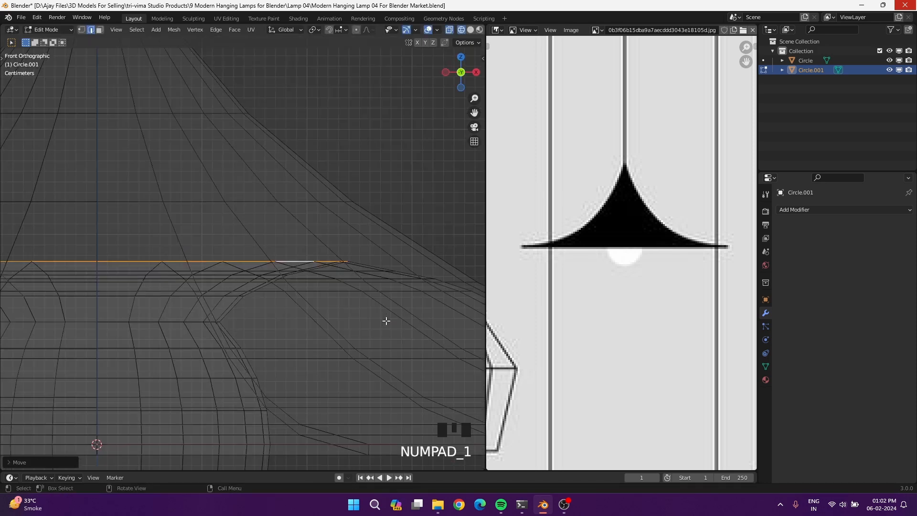
{"action": "left_click", "coordinate": [329, 272], "text": "alt+shift"}
{"action": "key", "text": "g"}
{"action": "left_click", "coordinate": [359, 277]}
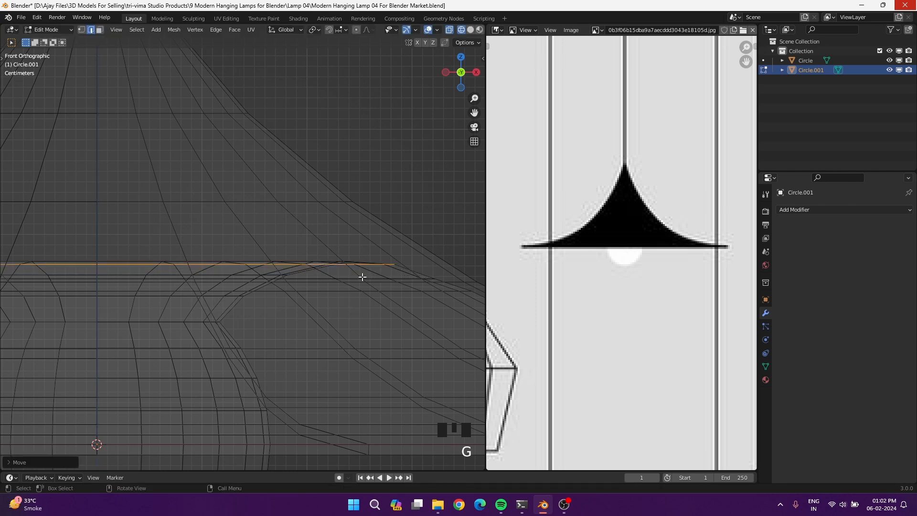
{"action": "key", "text": "g"}
{"action": "left_click", "coordinate": [289, 310]}
{"action": "middle_click_drag", "start_coordinate": [289, 309], "coordinate": [331, 297], "text": "shift"}
{"action": "left_click", "coordinate": [280, 297]}
{"action": "scroll", "coordinate": [395, 335], "scroll_direction": "down", "scroll_amount": 4}
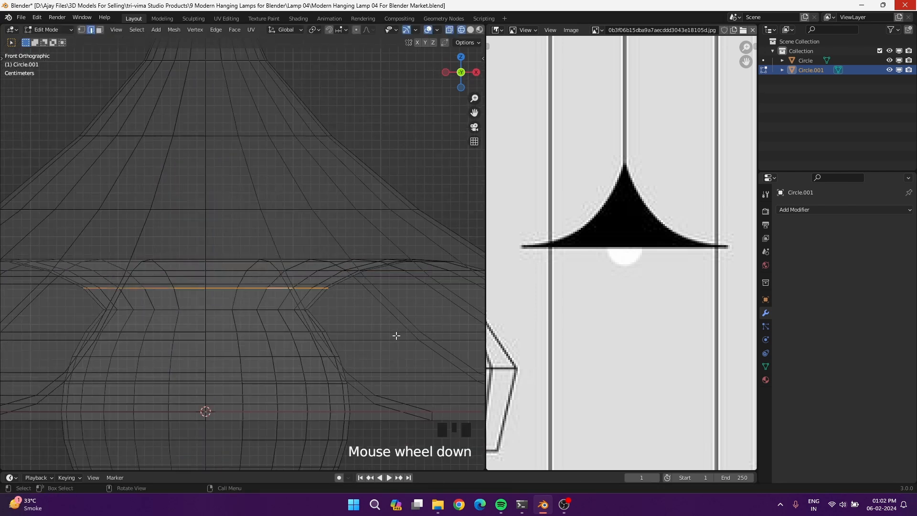
Step: Bevel the edge loop at the sphere's neck with 3 segments and a width of about 0.02 m
{"action": "scroll", "coordinate": [395, 334], "scroll_direction": "up", "scroll_amount": 6}
{"action": "middle_click_drag", "start_coordinate": [396, 334], "coordinate": [259, 255], "text": "shift"}
{"action": "key", "text": "ctrl+b"}
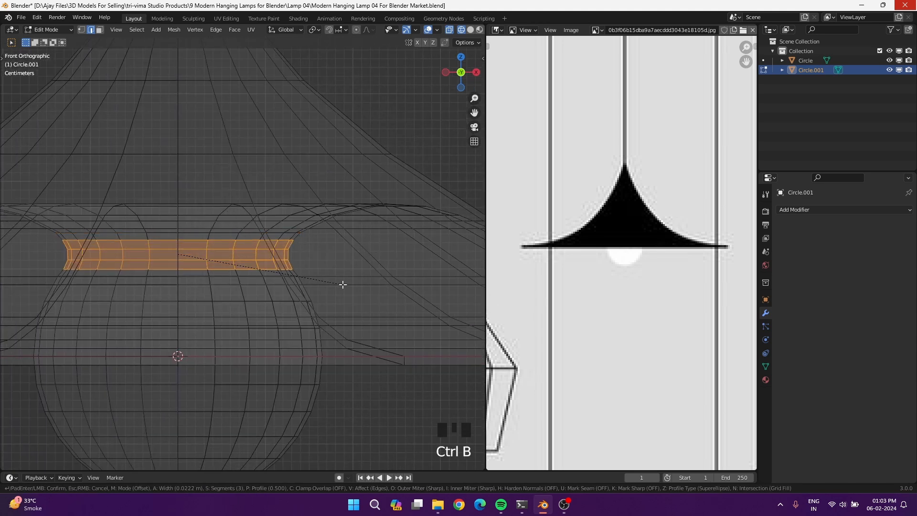
{"action": "left_click", "coordinate": [336, 284]}
{"action": "scroll", "coordinate": [322, 256], "scroll_direction": "down", "scroll_amount": 3}
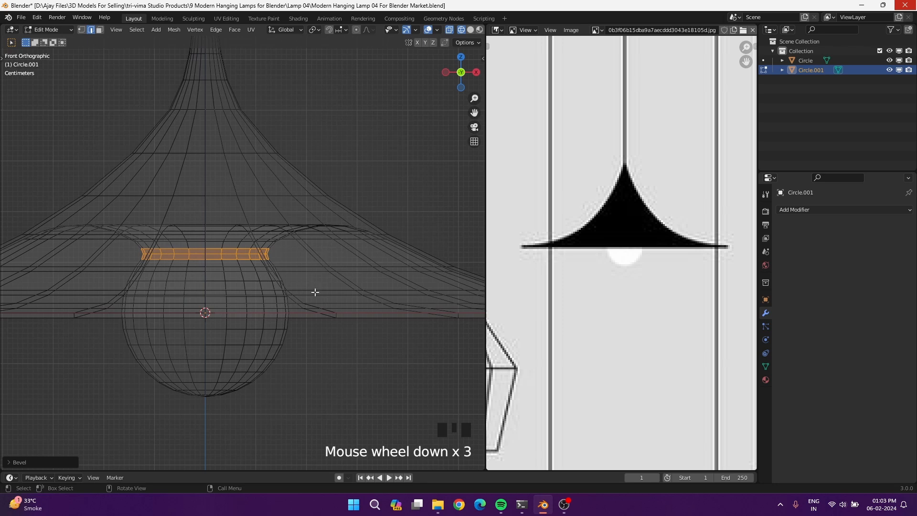
Step: Try a Subdivision Surface modifier on the shade, preview it in solid shading, and remove it
{"action": "key", "text": "Tab"}
{"action": "scroll", "coordinate": [314, 291], "scroll_direction": "down", "scroll_amount": 4}
{"action": "left_click", "coordinate": [844, 210]}
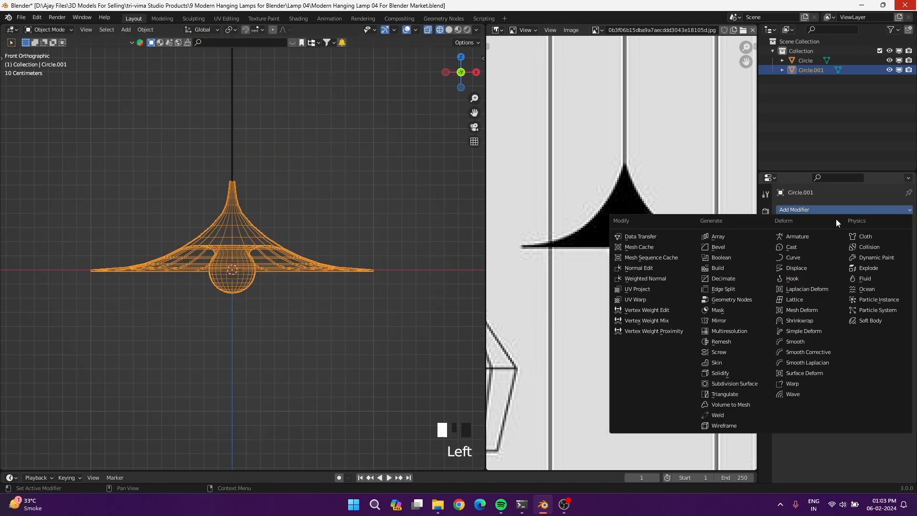
{"action": "left_click", "coordinate": [730, 384]}
{"action": "key", "text": "z"}
{"action": "left_click", "coordinate": [329, 316]}
{"action": "scroll", "coordinate": [289, 355], "scroll_direction": "down", "scroll_amount": 2}
{"action": "mouse_move", "coordinate": [289, 354]}
{"action": "middle_mouse_down"}
{"action": "mouse_move", "coordinate": [294, 280]}
{"action": "mouse_move", "coordinate": [282, 313]}
{"action": "mouse_move", "coordinate": [332, 290]}
{"action": "mouse_move", "coordinate": [335, 278]}
{"action": "middle_mouse_up"}
{"action": "scroll", "coordinate": [282, 298], "scroll_direction": "up", "scroll_amount": 7}
{"action": "scroll", "coordinate": [282, 297], "scroll_direction": "down", "scroll_amount": 1}
{"action": "left_click", "coordinate": [885, 225]}
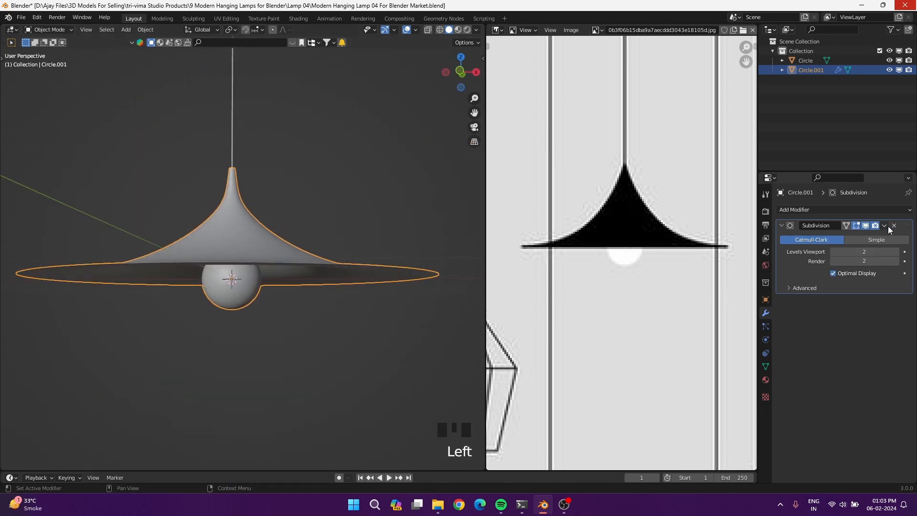
{"action": "left_click", "coordinate": [882, 234]}
Step: Select the shade's inner surface together with the bulb, leaving out the outer surface, and move it slightly down along Z
{"action": "key", "text": "Tab"}
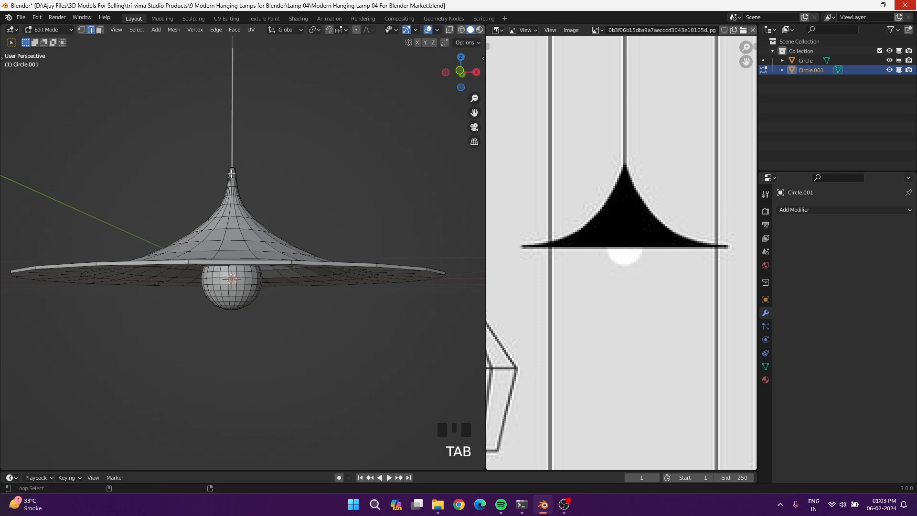
{"action": "key", "text": "ctrl+KP_Add"}
{"action": "key", "text": "ctrl+KP_Add"}
{"action": "key", "text": "ctrl+KP_Add"}
{"action": "key", "text": "ctrl+KP_Add"}
{"action": "key", "text": "ctrl+KP_Add"}
{"action": "key", "text": "ctrl+KP_Add"}
{"action": "key", "text": "KP_1"}
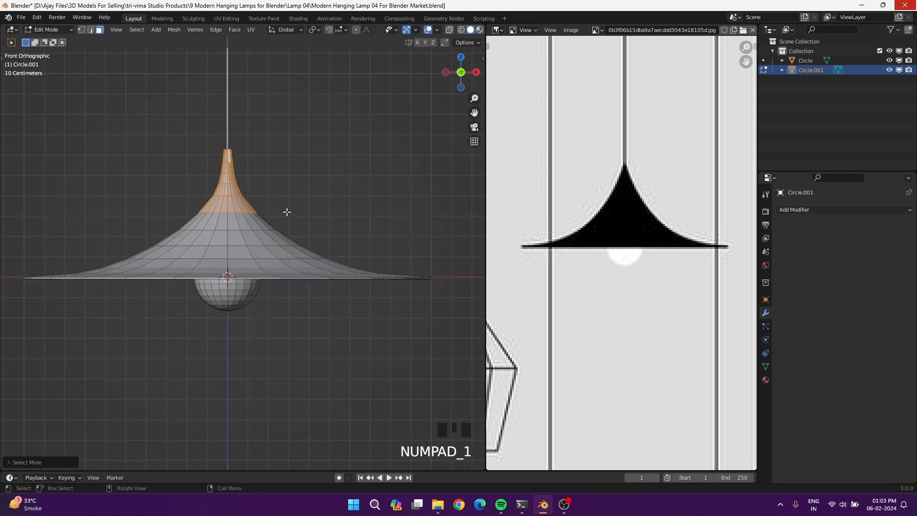
{"action": "key", "text": "alt+z"}
{"action": "left_click", "coordinate": [364, 277], "text": "ctrl"}
{"action": "key", "text": "ctrl+KP_Add"}
{"action": "key", "text": "ctrl+KP_Add"}
{"action": "key", "text": "ctrl+KP_Add"}
{"action": "key", "text": "ctrl+KP_Add"}
{"action": "key", "text": "ctrl+KP_Add"}
{"action": "key", "text": "ctrl+KP_Add"}
{"action": "key", "text": "ctrl+KP_Add"}
{"action": "key", "text": "ctrl+KP_Add"}
{"action": "key", "text": "ctrl+KP_Add"}
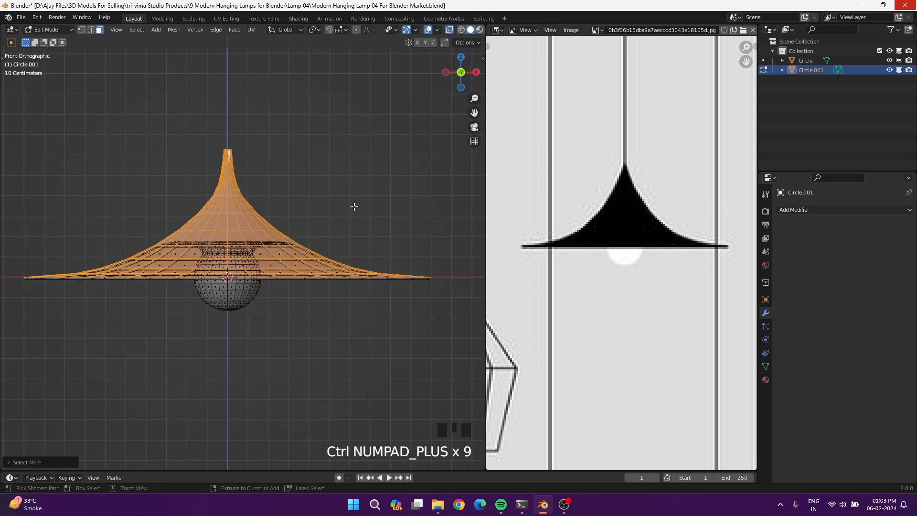
{"action": "key", "text": "ctrl+i"}
{"action": "key", "text": "g"}
{"action": "right_click", "coordinate": [354, 206]}
{"action": "key", "text": "ctrl+KP_Subtract"}
{"action": "key", "text": "g"}
{"action": "key", "text": "z"}
{"action": "left_click", "coordinate": [358, 222]}
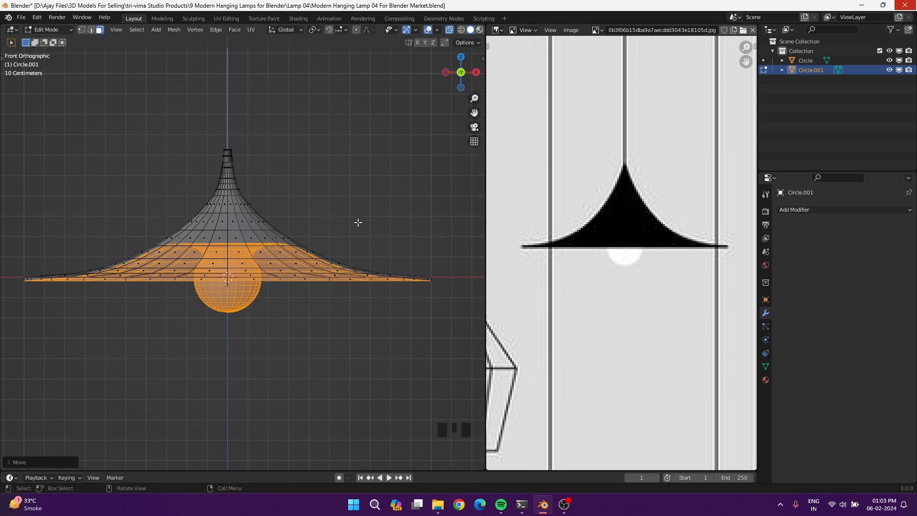
Step: Join the cord and the shade into one object
{"action": "key", "text": "Tab"}
{"action": "left_click", "coordinate": [229, 146]}
{"action": "left_click", "coordinate": [231, 205], "text": "shift"}
{"action": "key", "text": "ctrl+j"}
Step: Remove the thin groove face ring around the shade's top end and bridge the open edge loops
{"action": "scroll", "coordinate": [233, 127], "scroll_direction": "up", "scroll_amount": 16}
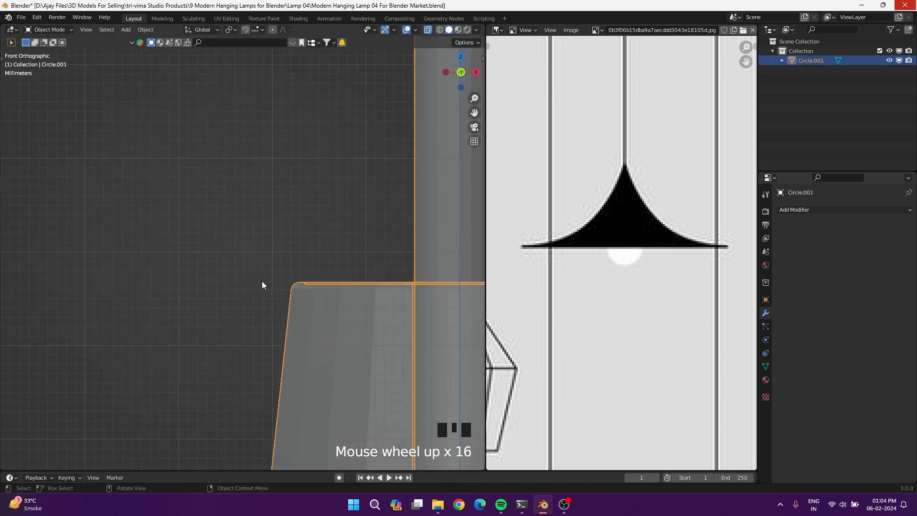
{"action": "key", "text": "1"}
{"action": "key", "text": "Tab"}
{"action": "middle_click_drag", "start_coordinate": [256, 278], "coordinate": [261, 175]}
{"action": "left_click", "coordinate": [353, 49]}
{"action": "key", "text": "KP_Decimal"}
{"action": "key", "text": "alt+z"}
{"action": "scroll", "coordinate": [368, 207], "scroll_direction": "up", "scroll_amount": 5}
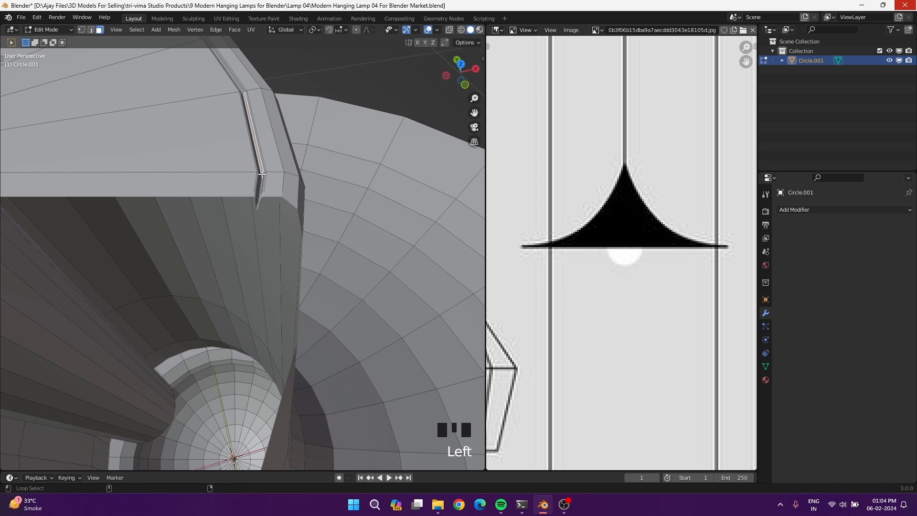
{"action": "right_click", "coordinate": [263, 175]}
{"action": "left_click", "coordinate": [262, 175]}
{"action": "key", "text": "2"}
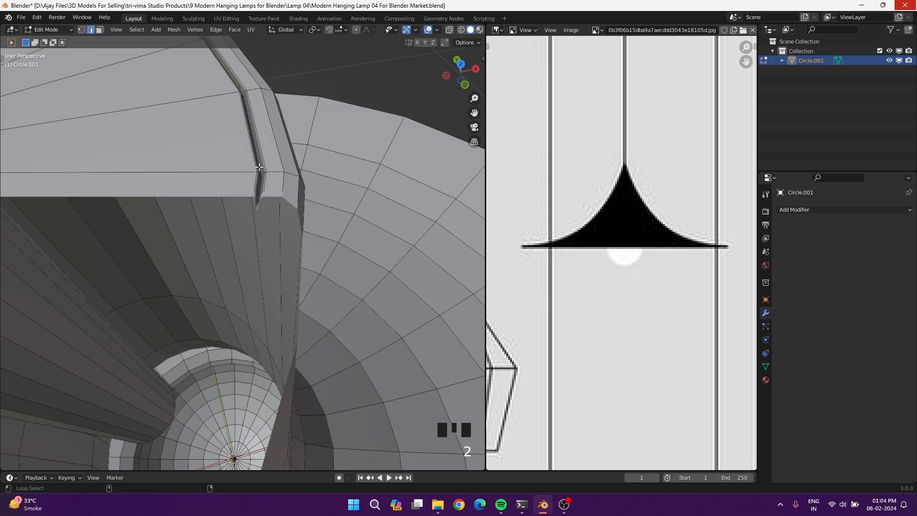
{"action": "right_click_drag", "start_coordinate": [261, 162], "coordinate": [227, 163]}
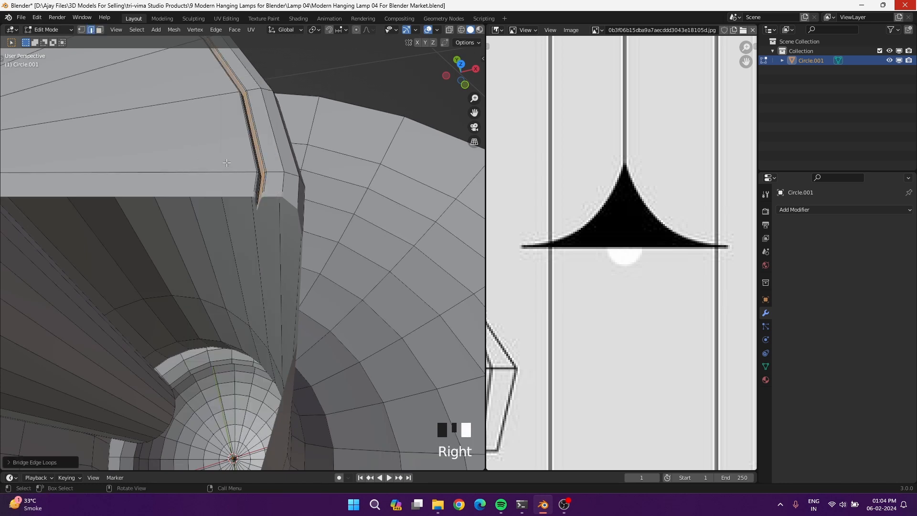
Step: Display the face normals and examine their direction along the upper edge of the shade's neck in front wireframe view
{"action": "left_click", "coordinate": [437, 29]}
{"action": "left_click", "coordinate": [399, 375]}
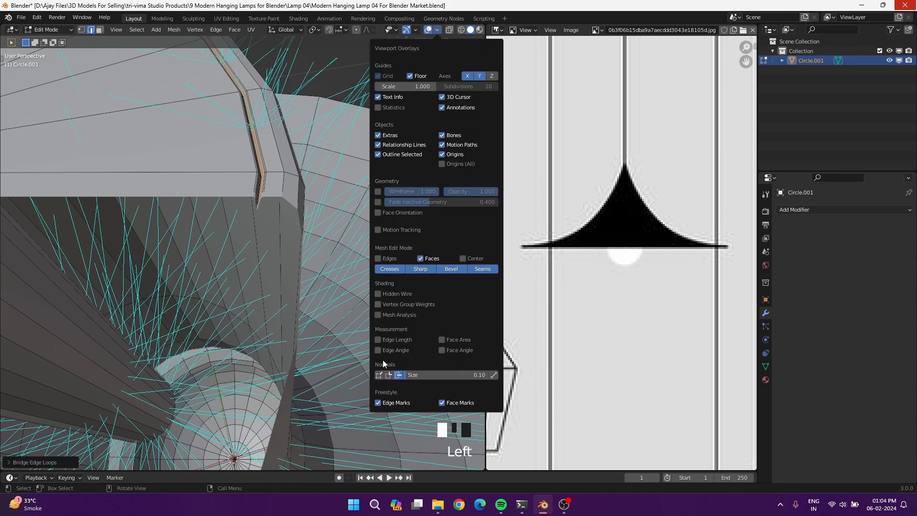
{"action": "scroll", "coordinate": [239, 287], "scroll_direction": "down", "scroll_amount": 9}
{"action": "left_click", "coordinate": [437, 30]}
{"action": "middle_click_drag", "start_coordinate": [306, 296], "coordinate": [281, 288]}
{"action": "scroll", "coordinate": [313, 286], "scroll_direction": "up", "scroll_amount": 5}
{"action": "key", "text": "KP_1"}
{"action": "key", "text": "shift+z"}
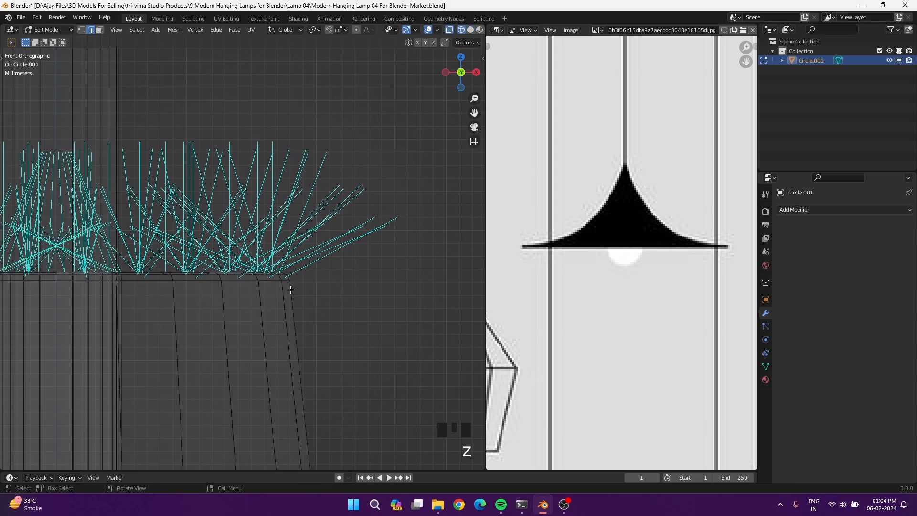
{"action": "scroll", "coordinate": [299, 286], "scroll_direction": "up", "scroll_amount": 11}
{"action": "middle_click_drag", "start_coordinate": [291, 287], "coordinate": [240, 226], "text": "shift"}
{"action": "scroll", "coordinate": [277, 256], "scroll_direction": "up", "scroll_amount": 5}
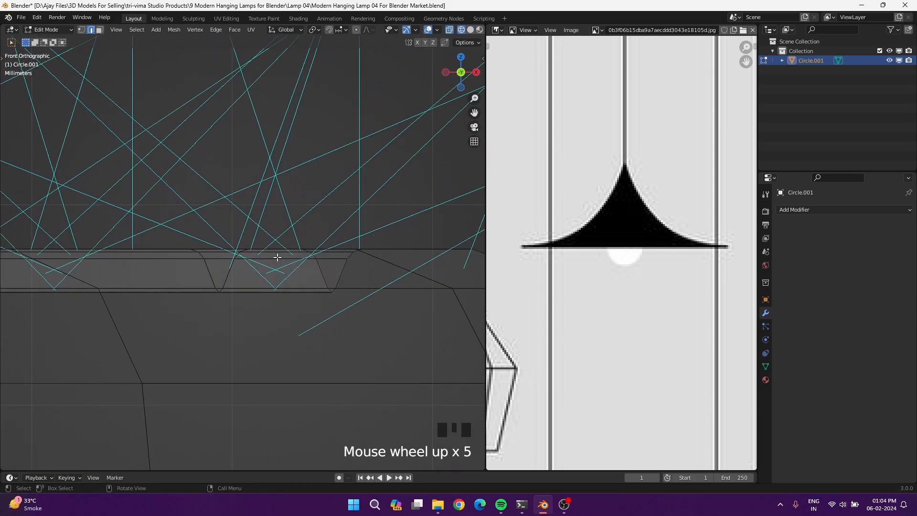
Step: Examine the normals around the cord's lower end and inside the neck, and hide the normals display
{"action": "scroll", "coordinate": [276, 256], "scroll_direction": "down", "scroll_amount": 20}
{"action": "middle_click_drag", "start_coordinate": [277, 256], "coordinate": [284, 207], "text": "shift"}
{"action": "scroll", "coordinate": [240, 197], "scroll_direction": "up", "scroll_amount": 3}
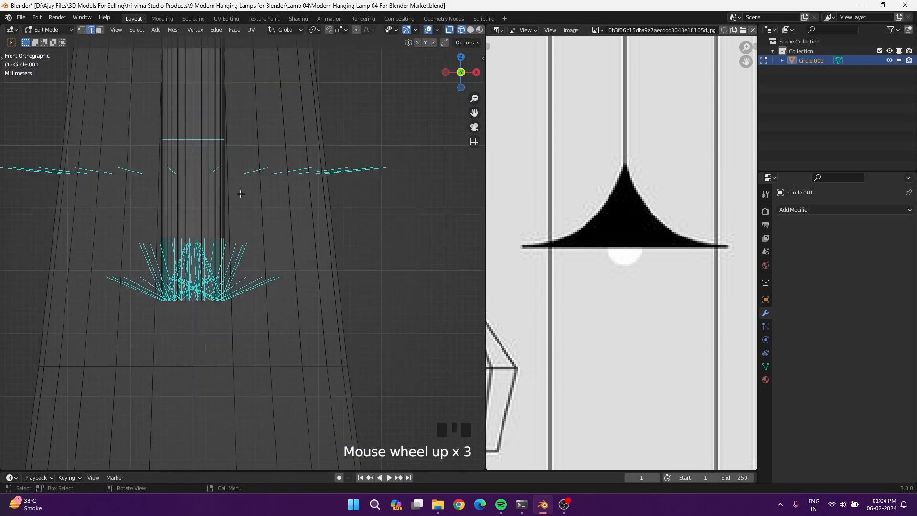
{"action": "key", "text": "alt+z"}
{"action": "key", "text": "z"}
{"action": "left_click", "coordinate": [287, 159]}
{"action": "middle_click_drag", "start_coordinate": [321, 106], "coordinate": [292, 271]}
{"action": "key", "text": "alt+z"}
{"action": "scroll", "coordinate": [225, 243], "scroll_direction": "up", "scroll_amount": 5}
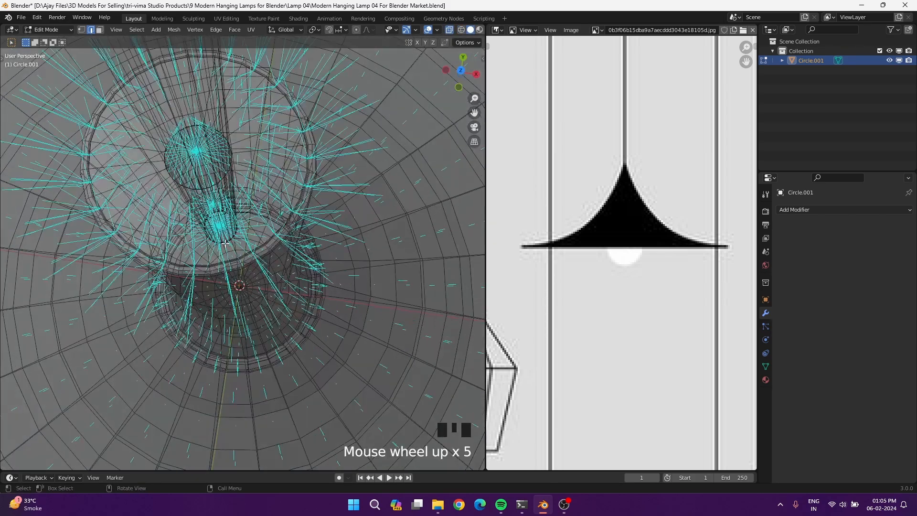
{"action": "middle_click_drag", "start_coordinate": [197, 215], "coordinate": [259, 184], "text": "shift"}
{"action": "scroll", "coordinate": [174, 234], "scroll_direction": "down", "scroll_amount": 14}
{"action": "scroll", "coordinate": [217, 299], "scroll_direction": "down", "scroll_amount": 2}
{"action": "middle_click_drag", "start_coordinate": [217, 299], "coordinate": [240, 313], "text": "shift"}
{"action": "scroll", "coordinate": [241, 306], "scroll_direction": "down", "scroll_amount": 5}
{"action": "left_click", "coordinate": [437, 30]}
{"action": "scroll", "coordinate": [311, 386], "scroll_direction": "down", "scroll_amount": 2}
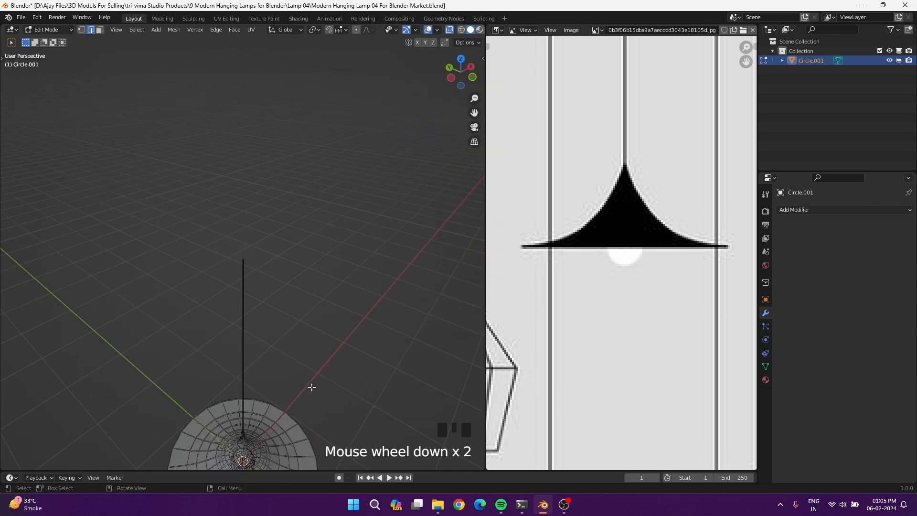
Step: Add a centred edge loop around the shade's underside between the rim and the first inner ring
{"action": "scroll", "coordinate": [288, 297], "scroll_direction": "up", "scroll_amount": 5}
{"action": "key", "text": "alt+z"}
{"action": "middle_click_drag", "start_coordinate": [288, 297], "coordinate": [283, 274]}
{"action": "key", "text": "alt+z"}
{"action": "key", "text": "alt+z"}
{"action": "scroll", "coordinate": [282, 270], "scroll_direction": "down", "scroll_amount": 4}
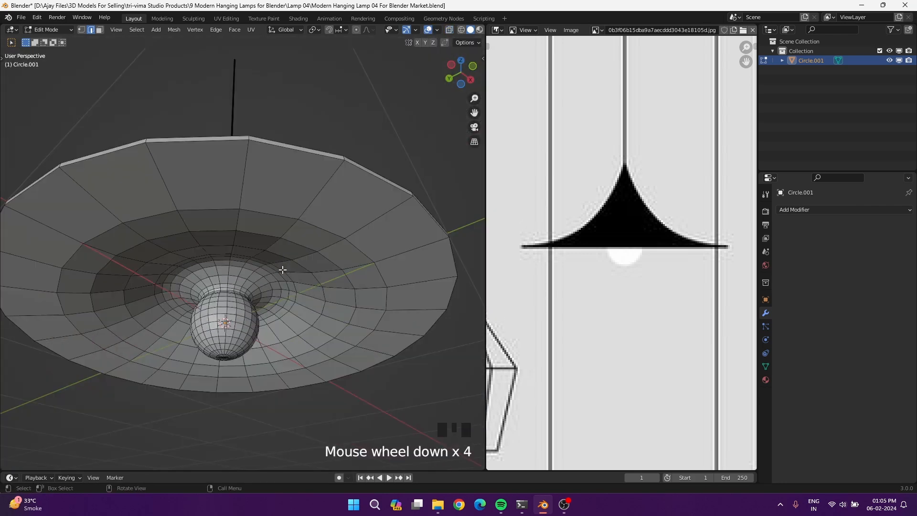
{"action": "key", "text": "ctrl+r"}
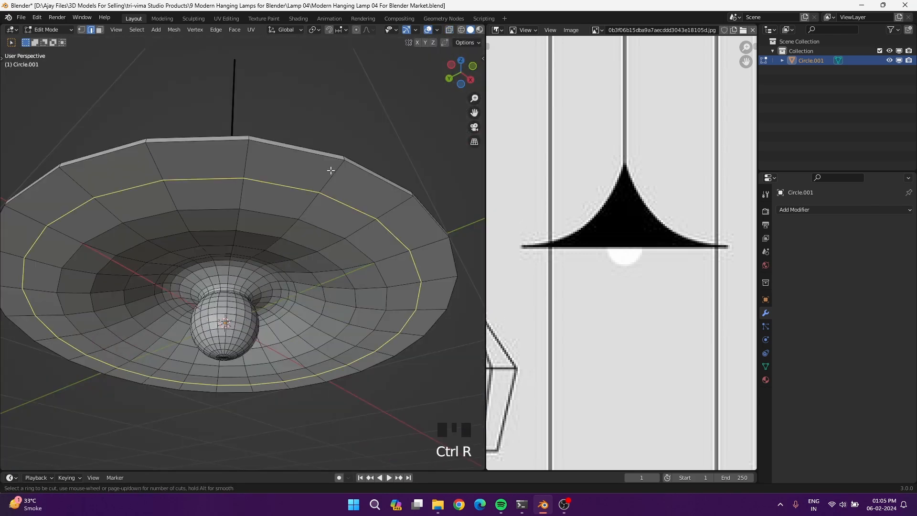
{"action": "left_click", "coordinate": [331, 170]}
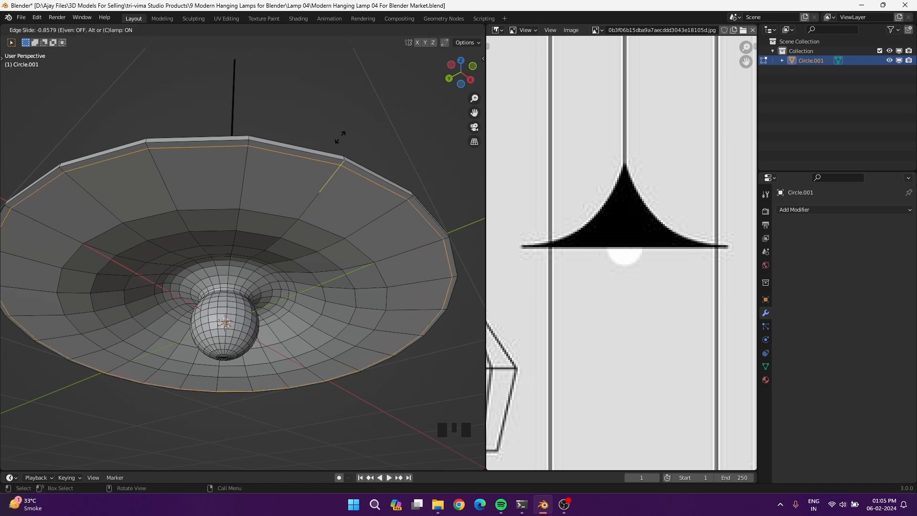
{"action": "left_click", "coordinate": [328, 170]}
Step: Select the bulb and the shade's inner surface up to just inside the rim and move them slightly up along Z
{"action": "mouse_move", "coordinate": [329, 170]}
{"action": "middle_mouse_down"}
{"action": "mouse_move", "coordinate": [330, 199]}
{"action": "mouse_move", "coordinate": [329, 156]}
{"action": "middle_mouse_up"}
{"action": "middle_click_drag", "start_coordinate": [208, 334], "coordinate": [207, 349]}
{"action": "left_click", "coordinate": [218, 349]}
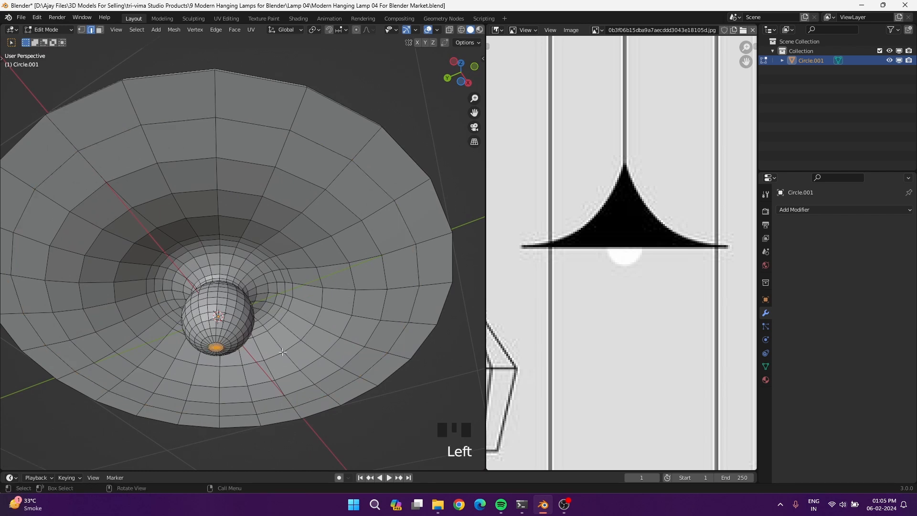
{"action": "key", "text": "KP_1"}
{"action": "key", "text": "alt+z"}
{"action": "key", "text": "ctrl+KP_Add"}
{"action": "key", "text": "ctrl+KP_Add"}
{"action": "key", "text": "ctrl+KP_Add"}
{"action": "key", "text": "ctrl+KP_Add"}
{"action": "key", "text": "ctrl+KP_Add"}
{"action": "key", "text": "ctrl+KP_Add"}
{"action": "key", "text": "ctrl+KP_Add"}
{"action": "key", "text": "ctrl+KP_Add"}
{"action": "key", "text": "ctrl+KP_Add"}
{"action": "key", "text": "ctrl+KP_Add"}
{"action": "key", "text": "ctrl+KP_Add"}
{"action": "key", "text": "ctrl+KP_Add"}
{"action": "key", "text": "ctrl+KP_Add"}
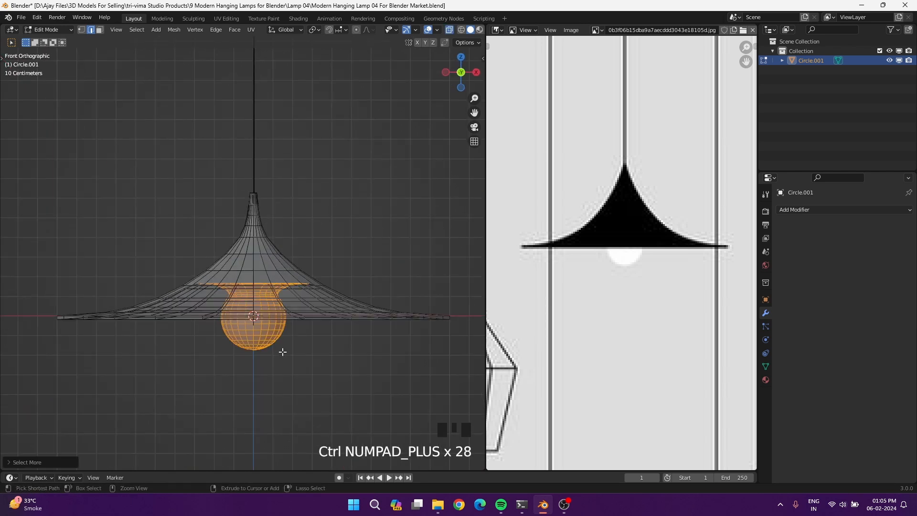
{"action": "key", "text": "ctrl+KP_Add"}
{"action": "key", "text": "ctrl+KP_Add"}
{"action": "key", "text": "ctrl+KP_Add"}
{"action": "key", "text": "ctrl+KP_Add"}
{"action": "key", "text": "ctrl+KP_Add"}
{"action": "key", "text": "ctrl+KP_Add"}
{"action": "key", "text": "ctrl+KP_Add"}
{"action": "key", "text": "ctrl+KP_Add"}
{"action": "key", "text": "ctrl+KP_Add"}
{"action": "key", "text": "ctrl+KP_Add"}
{"action": "key", "text": "ctrl+KP_Add"}
{"action": "key", "text": "ctrl+KP_Add"}
{"action": "key", "text": "ctrl+KP_Subtract"}
{"action": "scroll", "coordinate": [282, 351], "scroll_direction": "up", "scroll_amount": 3}
{"action": "scroll", "coordinate": [243, 318], "scroll_direction": "up", "scroll_amount": 1}
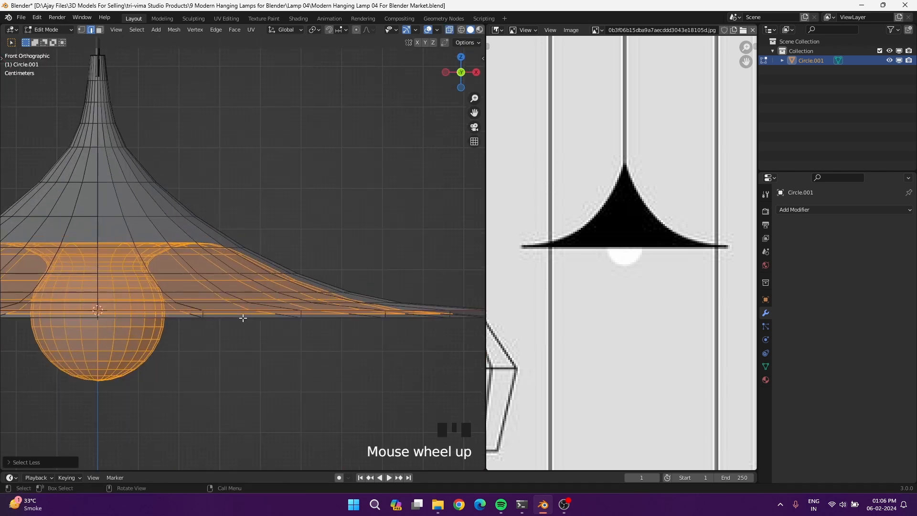
{"action": "key", "text": "ctrl+KP_Subtract"}
{"action": "key", "text": "g"}
{"action": "key", "text": "z"}
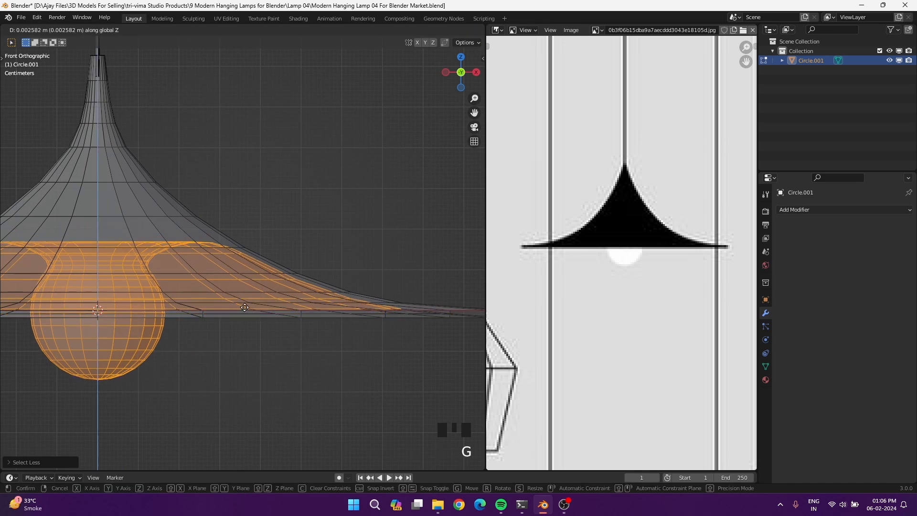
{"action": "left_click", "coordinate": [247, 303]}
Step: Try bevelling and shrink/fattening an edge loop on the shade's underside, and undo the attempts
{"action": "middle_click_drag", "start_coordinate": [247, 303], "coordinate": [285, 277]}
{"action": "left_click", "coordinate": [285, 268]}
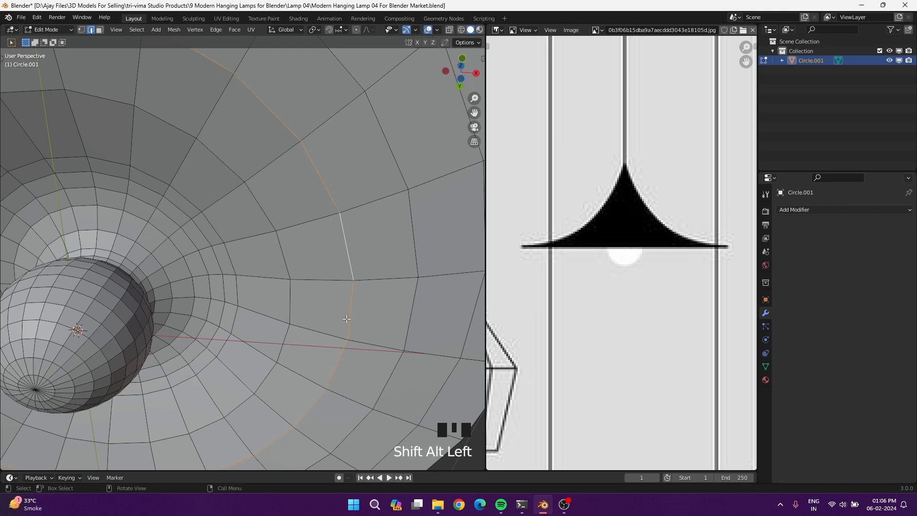
{"action": "middle_click_drag", "start_coordinate": [347, 319], "coordinate": [313, 284]}
{"action": "scroll", "coordinate": [313, 284], "scroll_direction": "up", "scroll_amount": 3}
{"action": "key", "text": "ctrl+b"}
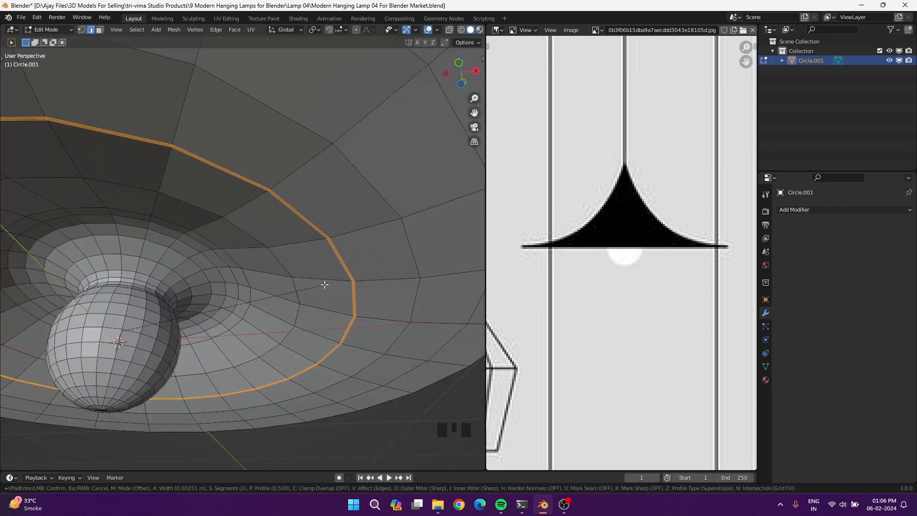
{"action": "key", "text": "Escape"}
{"action": "key", "text": "alt+s"}
{"action": "key", "text": "alt+z"}
{"action": "middle_click_drag", "start_coordinate": [319, 296], "coordinate": [338, 303]}
{"action": "left_click", "coordinate": [339, 303], "text": "alt+shift"}
{"action": "key", "text": "ctrl+z"}
{"action": "key", "text": "ctrl+z"}
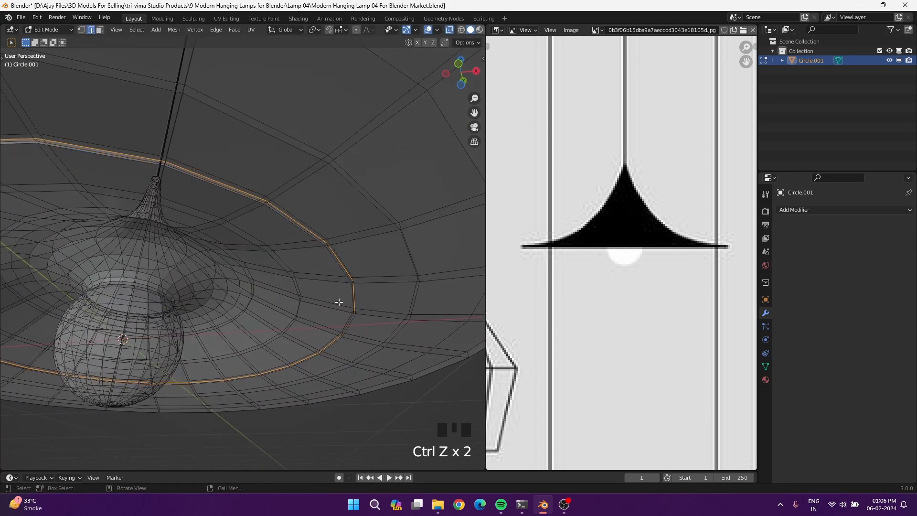
Step: Bevel the ring edge loop on the shade's underside with 2 segments and a width of about 0.002 m
{"action": "scroll", "coordinate": [339, 302], "scroll_direction": "up", "scroll_amount": 2}
{"action": "key", "text": "alt+z"}
{"action": "left_click", "coordinate": [406, 316], "text": "alt+shift"}
{"action": "left_click", "coordinate": [410, 316], "text": "alt+shift"}
{"action": "key", "text": "ctrl+b"}
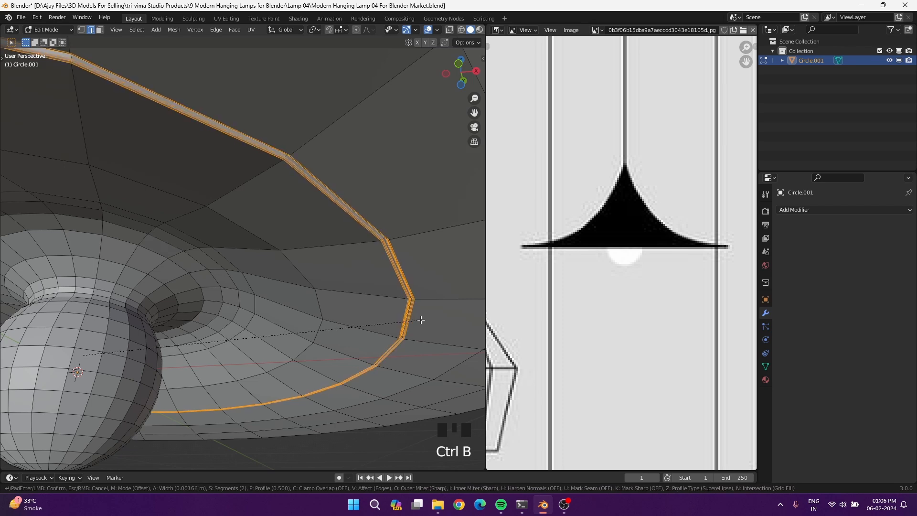
{"action": "left_click", "coordinate": [423, 320]}
{"action": "key", "text": "Tab"}
{"action": "scroll", "coordinate": [423, 320], "scroll_direction": "down", "scroll_amount": 5}
Step: Bevel the edge loop along the shade's outer rim with 2 segments and a width of about 0.009 m
{"action": "key", "text": "Tab"}
{"action": "left_click", "coordinate": [322, 151], "text": "alt+shift"}
{"action": "middle_click_drag", "start_coordinate": [322, 151], "coordinate": [393, 365]}
{"action": "key", "text": "ctrl+b"}
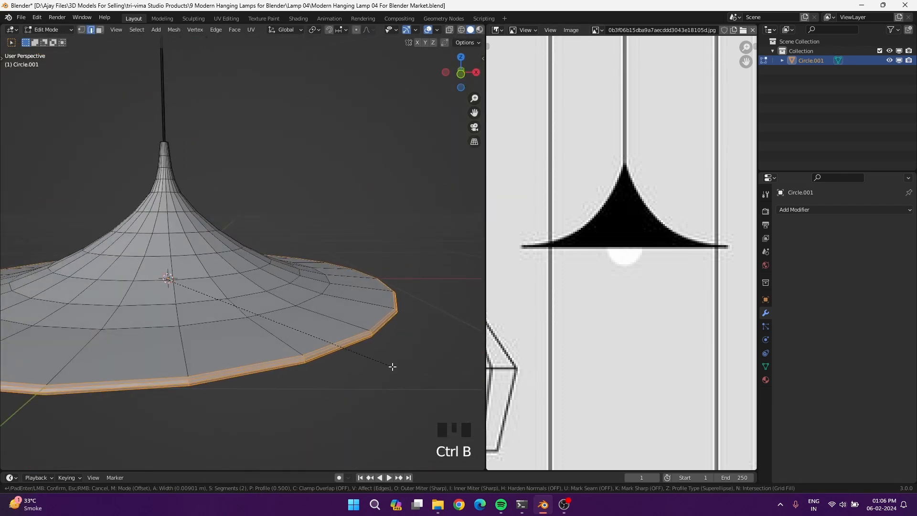
{"action": "left_click", "coordinate": [386, 363]}
{"action": "key", "text": "Tab"}
{"action": "scroll", "coordinate": [323, 310], "scroll_direction": "up", "scroll_amount": 13}
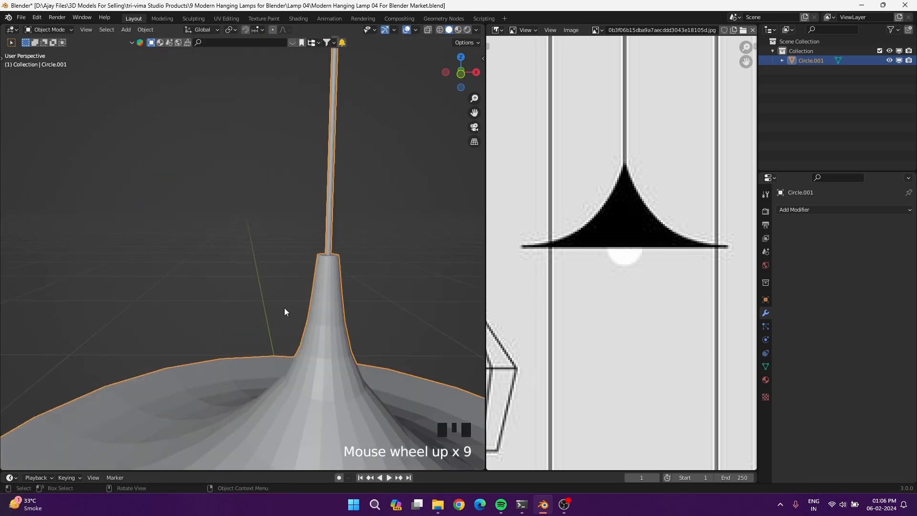
Step: Try a level 3 Subdivision Surface modifier with smooth shading on the lamp and check the shade's underside
{"action": "left_click", "coordinate": [794, 213]}
{"action": "left_click", "coordinate": [700, 371]}
{"action": "right_click", "coordinate": [357, 291]}
{"action": "key", "text": "ctrl+3"}
{"action": "scroll", "coordinate": [325, 302], "scroll_direction": "down", "scroll_amount": 12}
{"action": "middle_click_drag", "start_coordinate": [324, 303], "coordinate": [198, 270]}
{"action": "scroll", "coordinate": [287, 225], "scroll_direction": "up", "scroll_amount": 7}
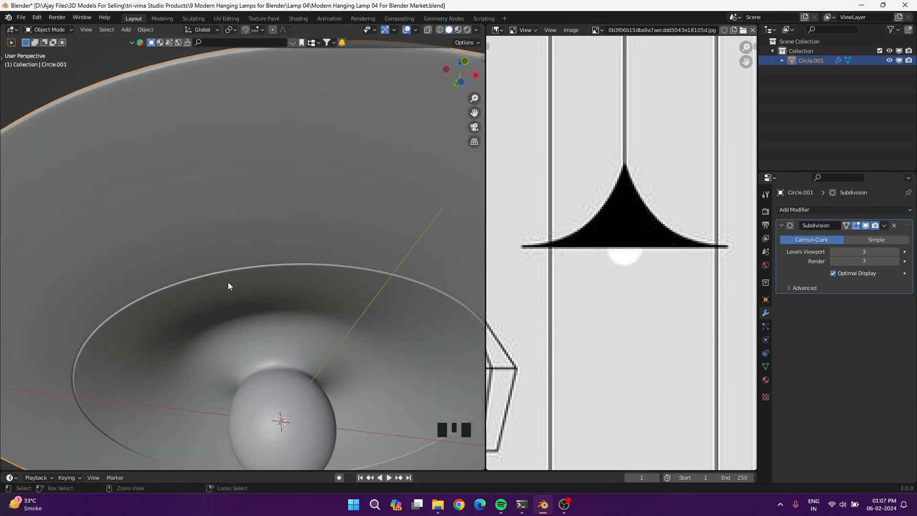
Step: Undo the subdivision, smooth shading and recent shade bevels, back to the unbevelled ring edge loop on the underside
{"action": "key", "text": "ctrl+z"}
{"action": "key", "text": "ctrl+z"}
{"action": "key", "text": "ctrl+z"}
{"action": "key", "text": "ctrl+z"}
{"action": "key", "text": "ctrl+z"}
{"action": "key", "text": "ctrl+z"}
{"action": "key", "text": "ctrl+z"}
{"action": "key", "text": "ctrl+z"}
{"action": "key", "text": "ctrl+z"}
{"action": "key", "text": "ctrl+z"}
{"action": "key", "text": "ctrl+z"}
{"action": "key", "text": "ctrl+z"}
{"action": "key", "text": "ctrl+z"}
{"action": "key", "text": "ctrl+z"}
{"action": "key", "text": "ctrl+z"}
{"action": "key", "text": "ctrl+z"}
{"action": "key", "text": "ctrl+z"}
{"action": "key", "text": "ctrl+z"}
{"action": "key", "text": "ctrl+z"}
{"action": "key", "text": "ctrl+z"}
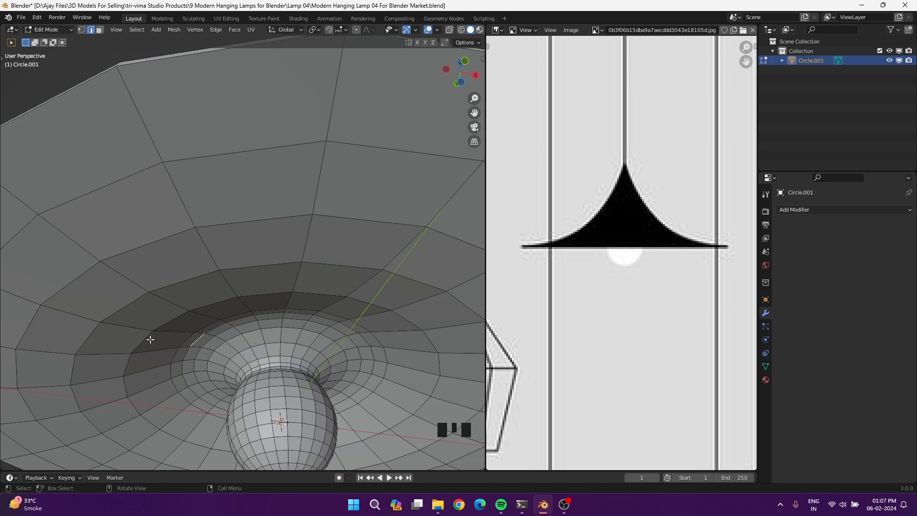
Step: Try bevelling the ring edge loop on the shade's underside and shrink/fattening its middle loop inward
{"action": "left_click", "coordinate": [128, 365], "text": "alt+shift"}
{"action": "key", "text": "ctrl+b"}
{"action": "left_click", "coordinate": [146, 367]}
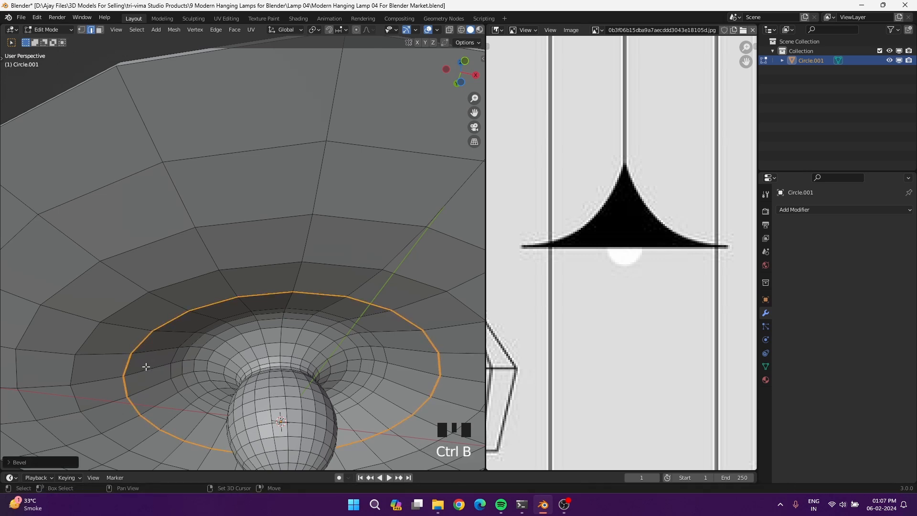
{"action": "key", "text": "ctrl+KP_Subtract"}
{"action": "key", "text": "alt+s"}
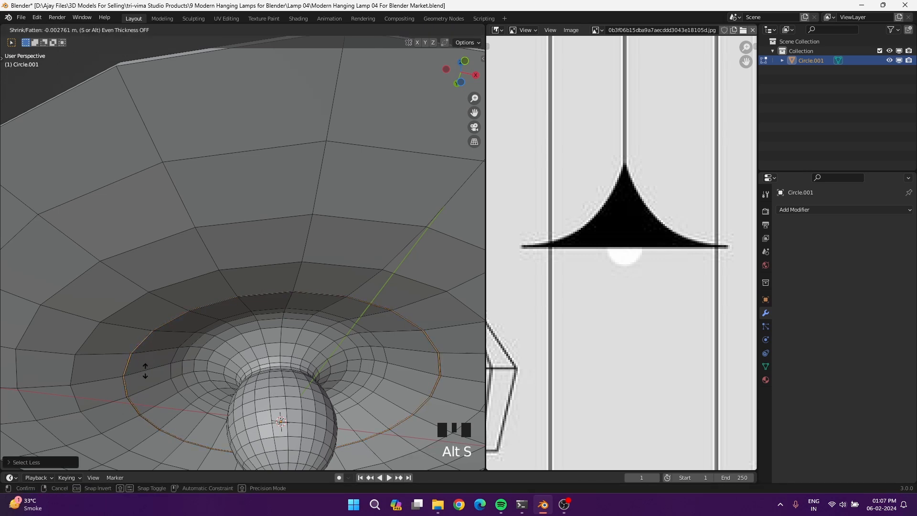
Step: Reselect the ring edge loop on the shade's underside and try a very narrow bevel on it
{"action": "left_click", "coordinate": [139, 343], "text": "alt+shift"}
{"action": "left_click", "coordinate": [135, 343], "text": "alt+shift"}
{"action": "key", "text": "ctrl+b"}
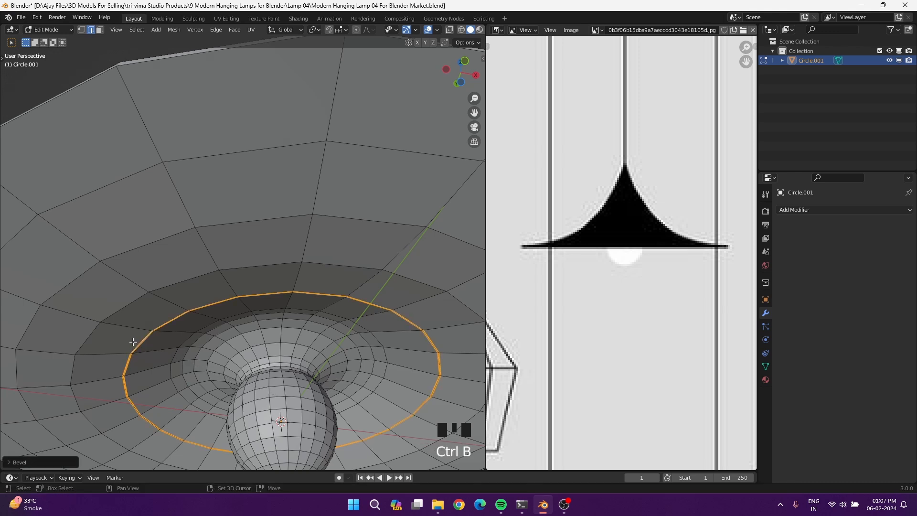
{"action": "left_click", "coordinate": [132, 343]}
Step: Preview the narrow bevel with a Subdivision modifier at 3 viewport and 3 render levels and smooth shading
{"action": "key", "text": "Tab"}
{"action": "left_click", "coordinate": [843, 210]}
{"action": "left_click", "coordinate": [731, 375]}
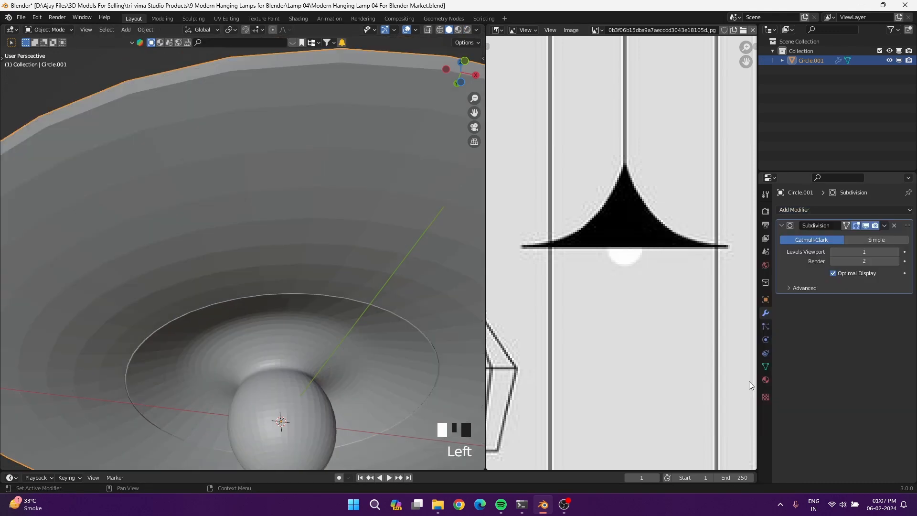
{"action": "double_click", "coordinate": [898, 252]}
{"action": "left_click", "coordinate": [897, 261]}
{"action": "right_click", "coordinate": [357, 333]}
{"action": "left_click", "coordinate": [347, 293]}
{"action": "scroll", "coordinate": [287, 353], "scroll_direction": "up", "scroll_amount": 4}
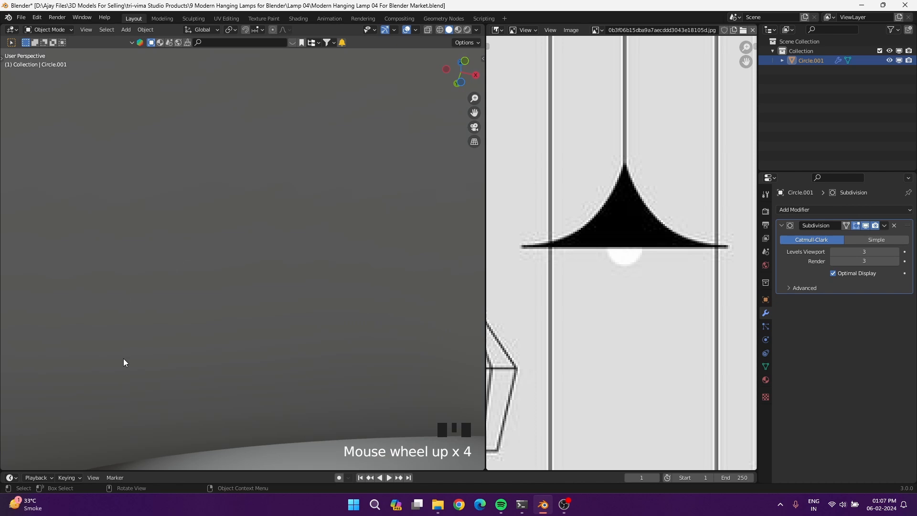
{"action": "middle_click_drag", "start_coordinate": [123, 362], "coordinate": [151, 296], "text": "shift"}
{"action": "scroll", "coordinate": [113, 304], "scroll_direction": "up", "scroll_amount": 1}
{"action": "key", "text": "Tab"}
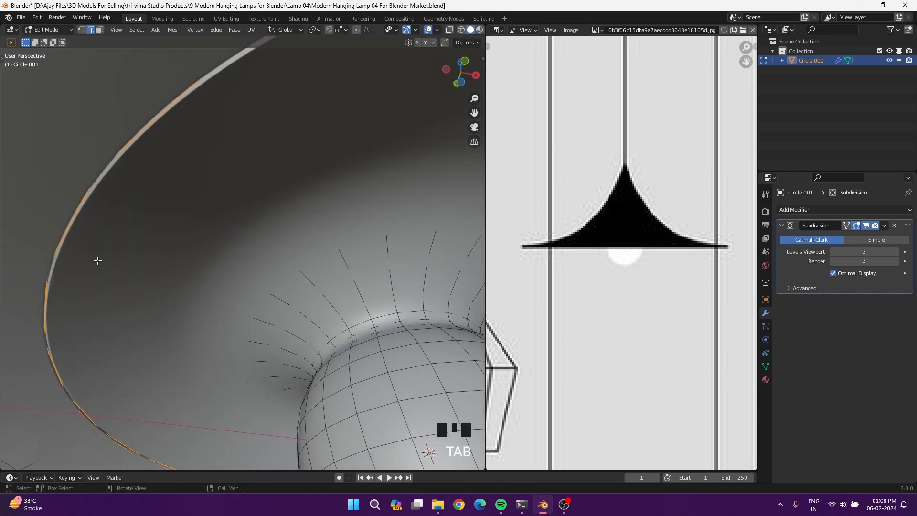
{"action": "middle_click_drag", "start_coordinate": [148, 248], "coordinate": [162, 210], "text": "shift"}
Step: Undo the subdivision preview and narrow bevel, and bevel the underside's ring edge loop more widely
{"action": "key", "text": "ctrl+z"}
{"action": "key", "text": "ctrl+z"}
{"action": "key", "text": "ctrl+z"}
{"action": "key", "text": "ctrl+z"}
{"action": "key", "text": "ctrl+z"}
{"action": "key", "text": "ctrl+z"}
{"action": "key", "text": "ctrl+z"}
{"action": "key", "text": "ctrl+z"}
{"action": "key", "text": "ctrl+z"}
{"action": "key", "text": "ctrl+z"}
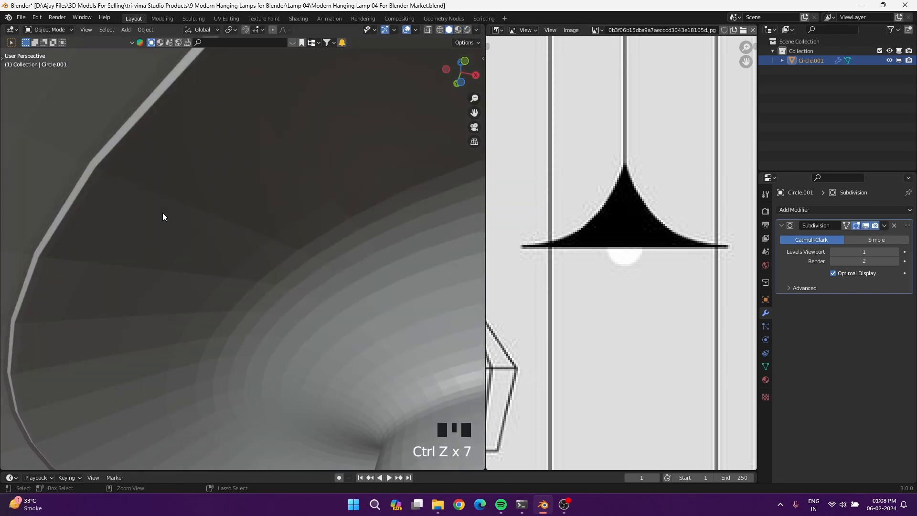
{"action": "key", "text": "ctrl+b"}
{"action": "left_click", "coordinate": [153, 206]}
Step: Add a Subdivision Surface modifier with 3 viewport and 3 render levels and shade the lamp smooth
{"action": "key", "text": "Tab"}
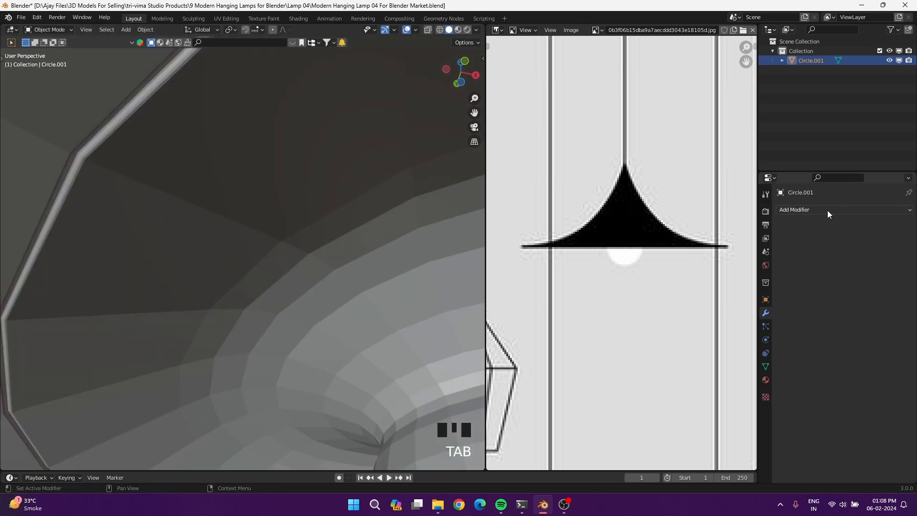
{"action": "left_click", "coordinate": [843, 209]}
{"action": "left_click", "coordinate": [675, 380]}
{"action": "left_click", "coordinate": [897, 252]}
{"action": "left_click", "coordinate": [897, 252]}
{"action": "right_click", "coordinate": [174, 249]}
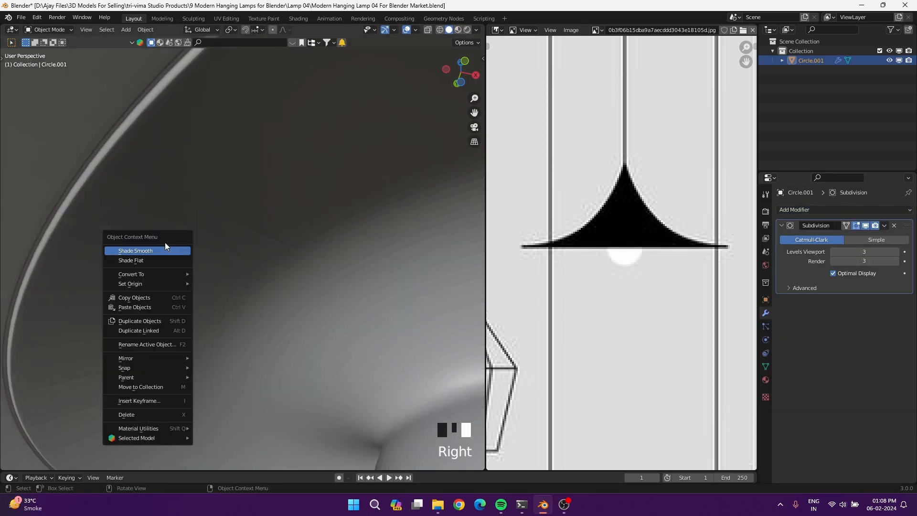
{"action": "left_click", "coordinate": [174, 249]}
Step: Inspect the smoothed shade and cord from outside and remove the Subdivision modifier
{"action": "scroll", "coordinate": [190, 266], "scroll_direction": "down", "scroll_amount": 3}
{"action": "scroll", "coordinate": [190, 266], "scroll_direction": "down", "scroll_amount": 4}
{"action": "middle_click_drag", "start_coordinate": [190, 265], "coordinate": [265, 348]}
{"action": "scroll", "coordinate": [268, 342], "scroll_direction": "down", "scroll_amount": 5}
{"action": "middle_click_drag", "start_coordinate": [264, 197], "coordinate": [274, 184], "text": "shift"}
{"action": "scroll", "coordinate": [247, 300], "scroll_direction": "up", "scroll_amount": 9}
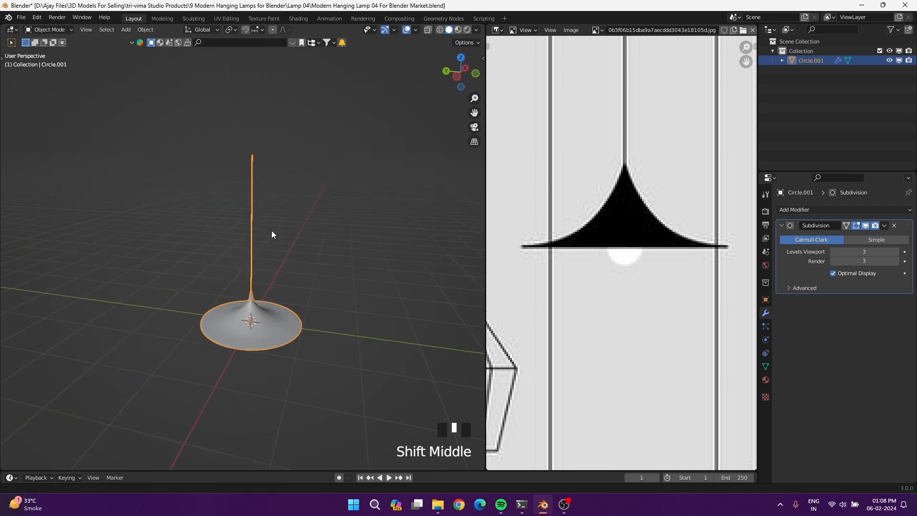
{"action": "key", "text": "KP_1"}
{"action": "left_click", "coordinate": [895, 226]}
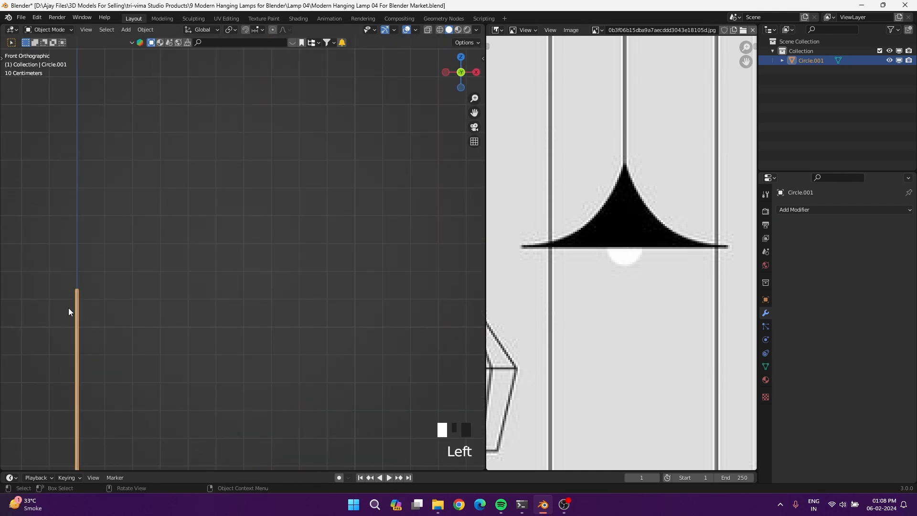
Step: Enter mesh editing at the cord's upper end and select the faces of its top cap
{"action": "key", "text": "Tab"}
{"action": "key", "text": "KP_Decimal"}
{"action": "key", "text": "z"}
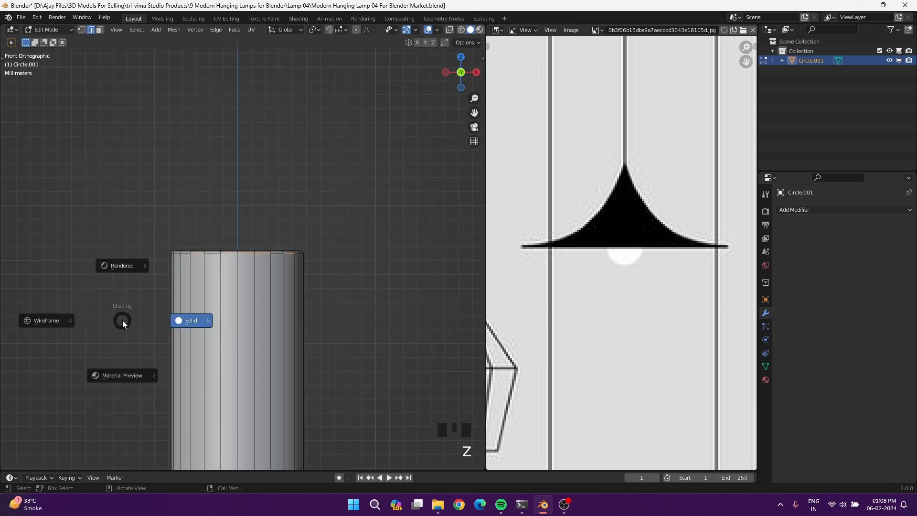
{"action": "left_click", "coordinate": [81, 319]}
{"action": "middle_click_drag", "start_coordinate": [206, 277], "coordinate": [262, 393], "text": "shift"}
{"action": "left_click_drag", "start_coordinate": [251, 263], "coordinate": [253, 269]}
{"action": "scroll", "coordinate": [240, 290], "scroll_direction": "down", "scroll_amount": 4}
{"action": "key", "text": "alt+z"}
{"action": "key", "text": "z"}
{"action": "left_click", "coordinate": [317, 294]}
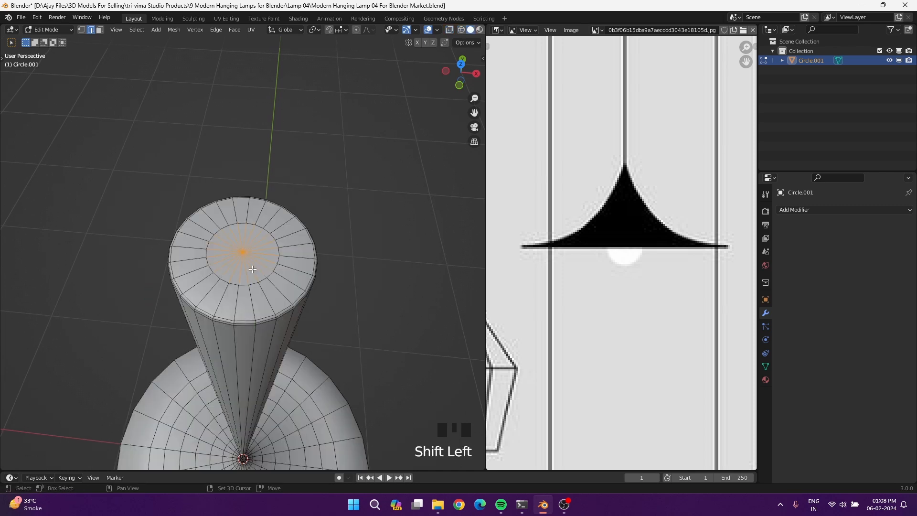
{"action": "key", "text": "ctrl+KP_Add"}
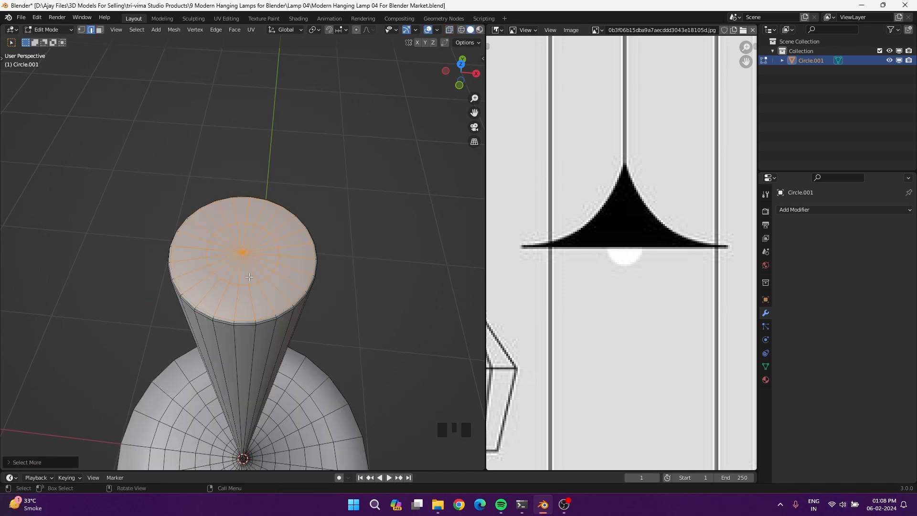
Step: Dissolve the bevel edge loops around the cord's top rim and the inner ring on its cap
{"action": "scroll", "coordinate": [250, 275], "scroll_direction": "up", "scroll_amount": 2}
{"action": "left_click", "coordinate": [211, 353]}
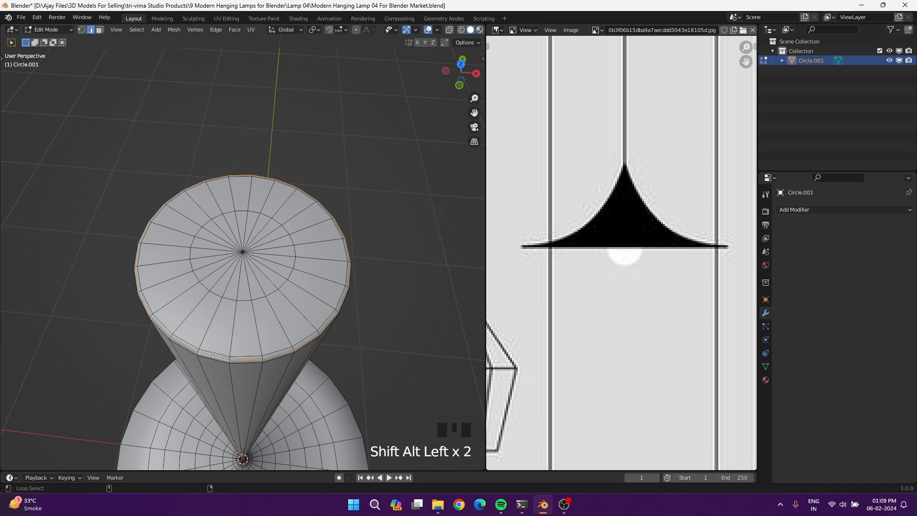
{"action": "left_click", "coordinate": [244, 300], "text": "alt+shift"}
{"action": "key", "text": "x"}
{"action": "left_click", "coordinate": [367, 373]}
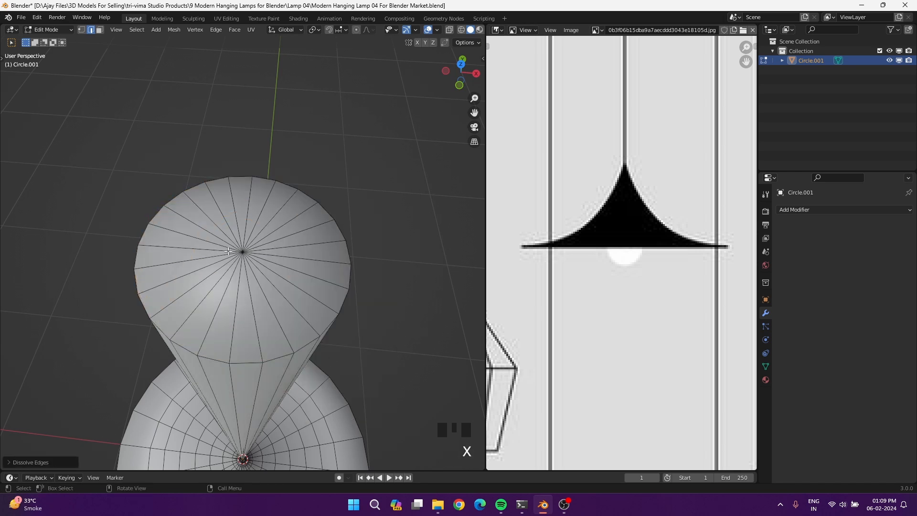
Step: Turn on vertex snapping and move the cord cap's centre vertex along Z to the rim's height
{"action": "key", "text": "1"}
{"action": "left_click", "coordinate": [243, 250]}
{"action": "left_click", "coordinate": [339, 32]}
{"action": "left_click", "coordinate": [310, 70]}
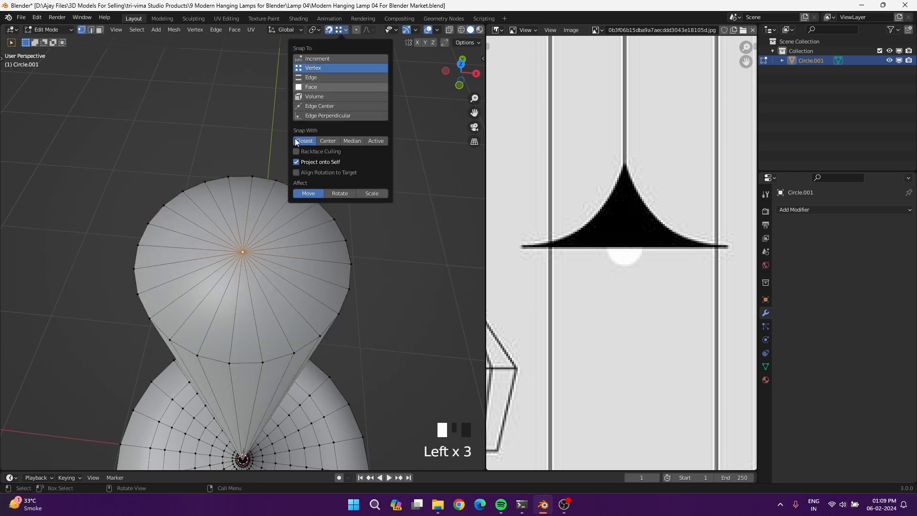
{"action": "key", "text": "g"}
{"action": "key", "text": "z"}
{"action": "left_click", "coordinate": [342, 240]}
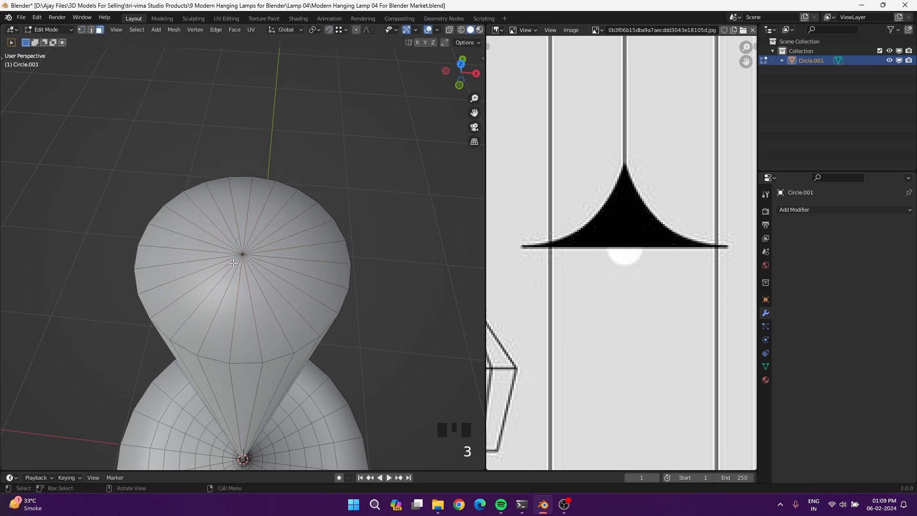
Step: Select the fan of faces capping the cord's top and delete them
{"action": "left_click", "coordinate": [233, 263]}
{"action": "middle_click_drag", "start_coordinate": [233, 264], "coordinate": [269, 250]}
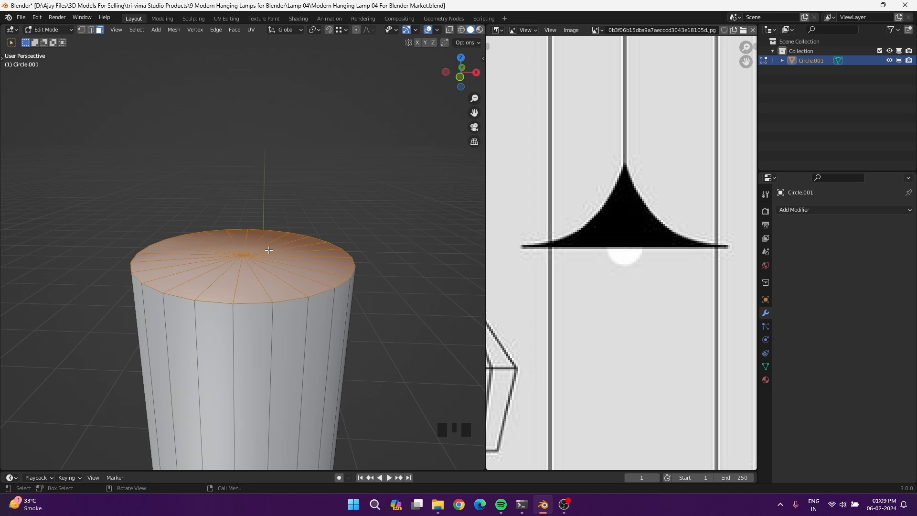
{"action": "key", "text": "x"}
{"action": "left_click", "coordinate": [236, 206]}
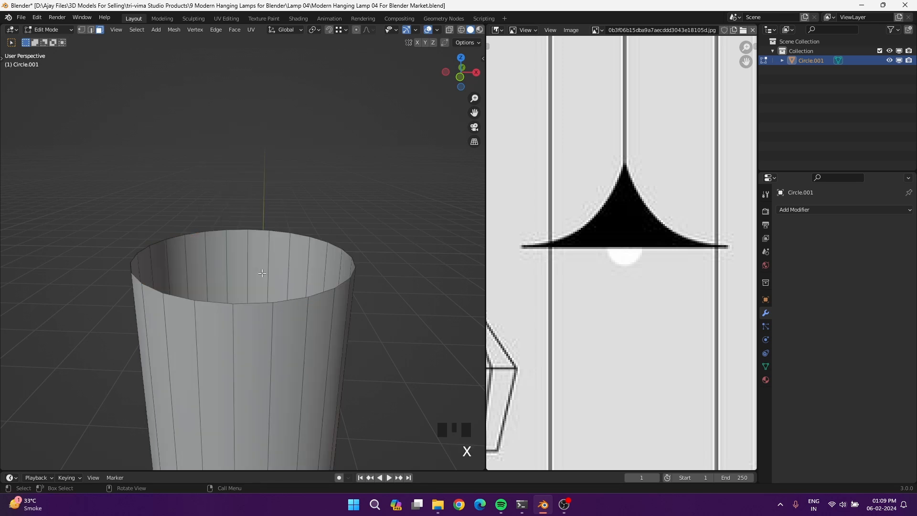
Step: Extrude the cord's open top edge loop and scale it slightly outward with Z locked
{"action": "key", "text": "e"}
{"action": "right_click", "coordinate": [293, 191]}
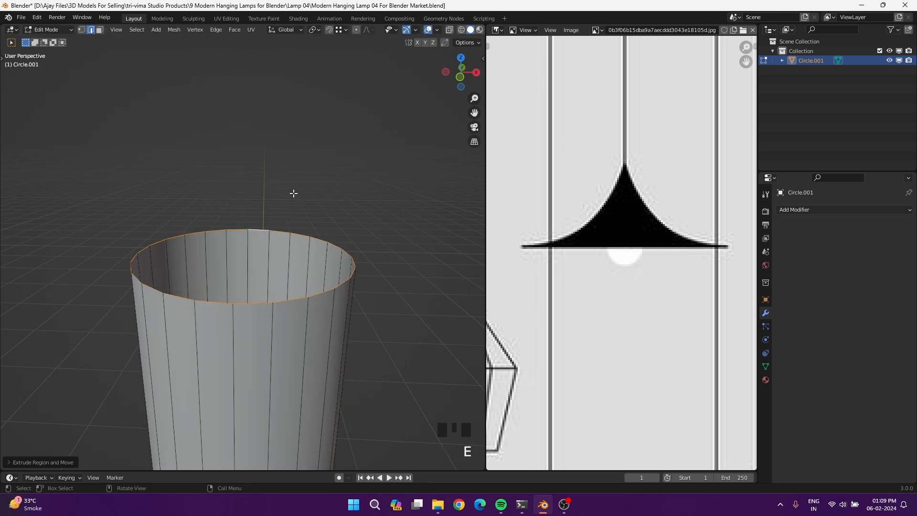
{"action": "key", "text": "s"}
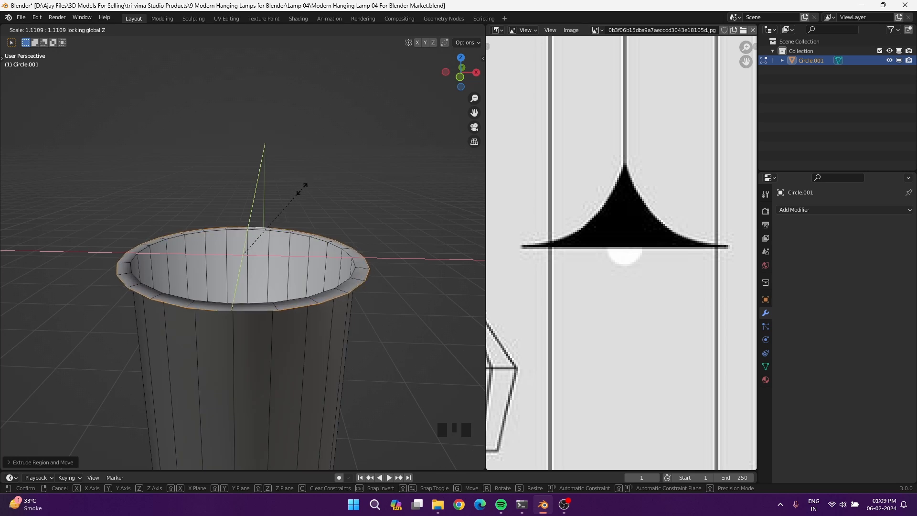
{"action": "left_click", "coordinate": [299, 191]}
Step: Display the face normals and extrude the widened edge loop down along Z around the cord
{"action": "scroll", "coordinate": [299, 204], "scroll_direction": "down", "scroll_amount": 5}
{"action": "left_click", "coordinate": [437, 30]}
{"action": "left_click", "coordinate": [398, 375]}
{"action": "key", "text": "e"}
{"action": "key", "text": "z"}
{"action": "left_click", "coordinate": [307, 376]}
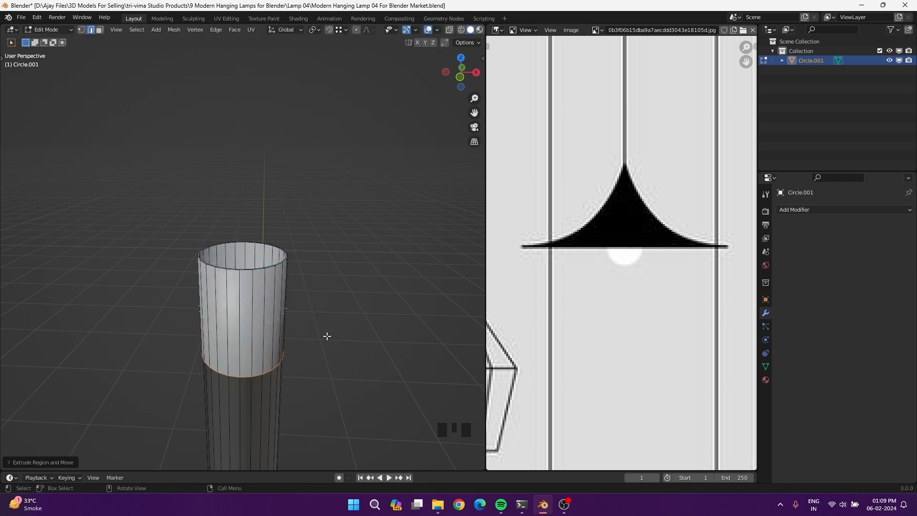
Step: Extrude the lower edge loop outward into a flange and then up along Z to form a sleeve around the cord's end
{"action": "key", "text": "e"}
{"action": "key", "text": "s"}
{"action": "left_click", "coordinate": [397, 361]}
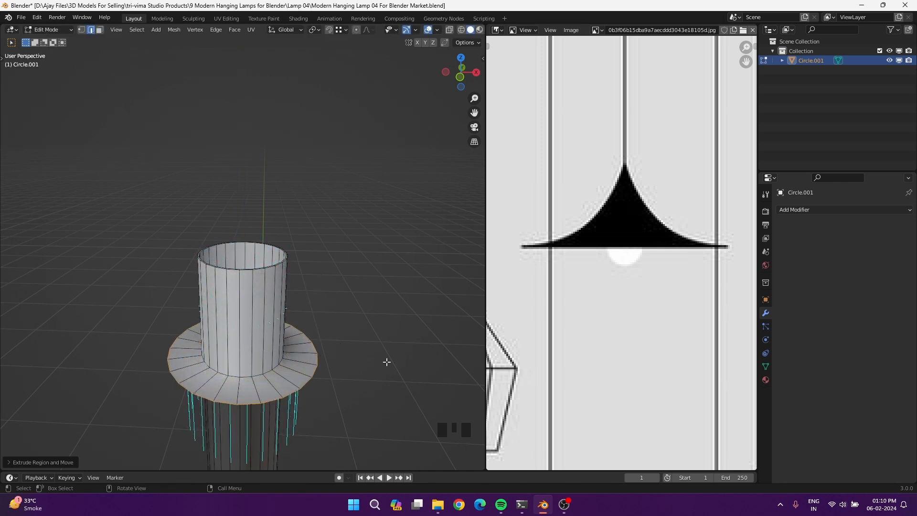
{"action": "key", "text": "KP_1"}
{"action": "key", "text": "e"}
{"action": "key", "text": "z"}
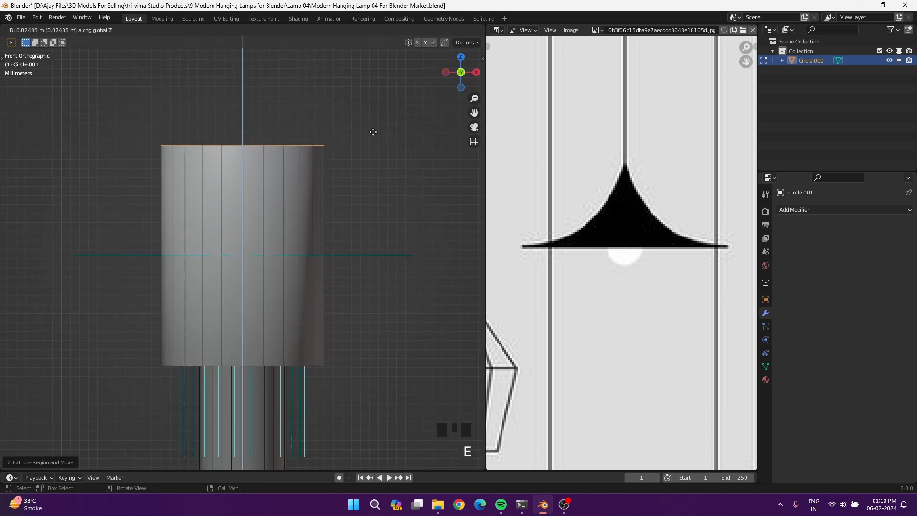
{"action": "left_click", "coordinate": [353, 58]}
{"action": "scroll", "coordinate": [332, 155], "scroll_direction": "down", "scroll_amount": 9}
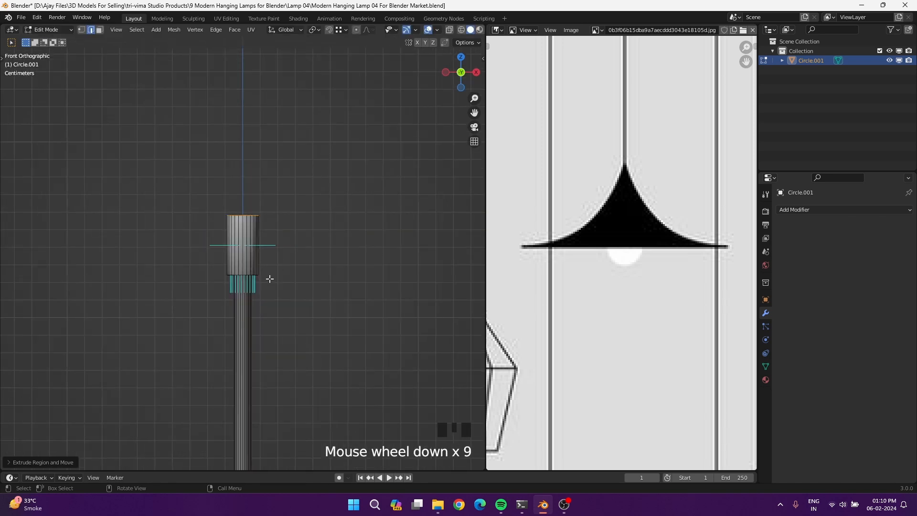
Step: Hide the face normals and extrude the sleeve's top edge outward into a wide ceiling disc with a thin raised edge
{"action": "left_click", "coordinate": [437, 30]}
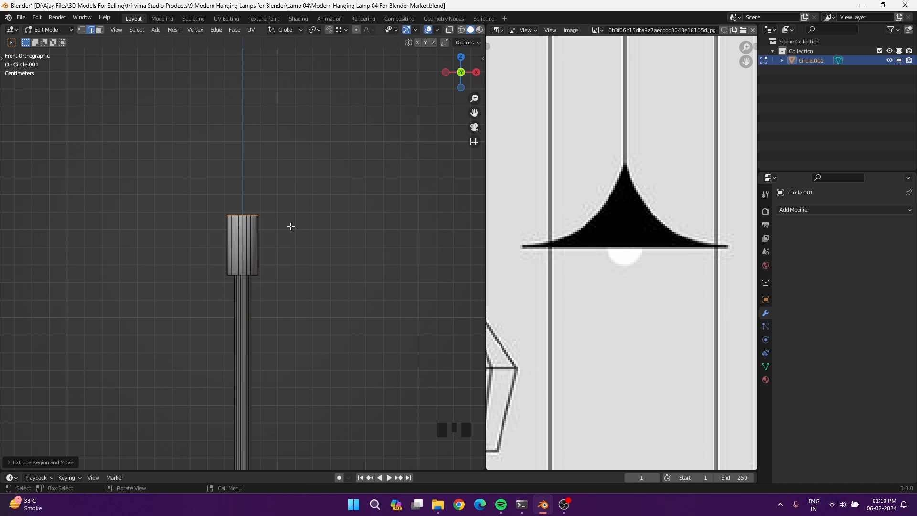
{"action": "key", "text": "e"}
{"action": "scroll", "coordinate": [250, 289], "scroll_direction": "down", "scroll_amount": 20}
{"action": "key", "text": "s"}
{"action": "right_click", "coordinate": [306, 317]}
{"action": "scroll", "coordinate": [279, 262], "scroll_direction": "up", "scroll_amount": 15}
{"action": "key", "text": "e"}
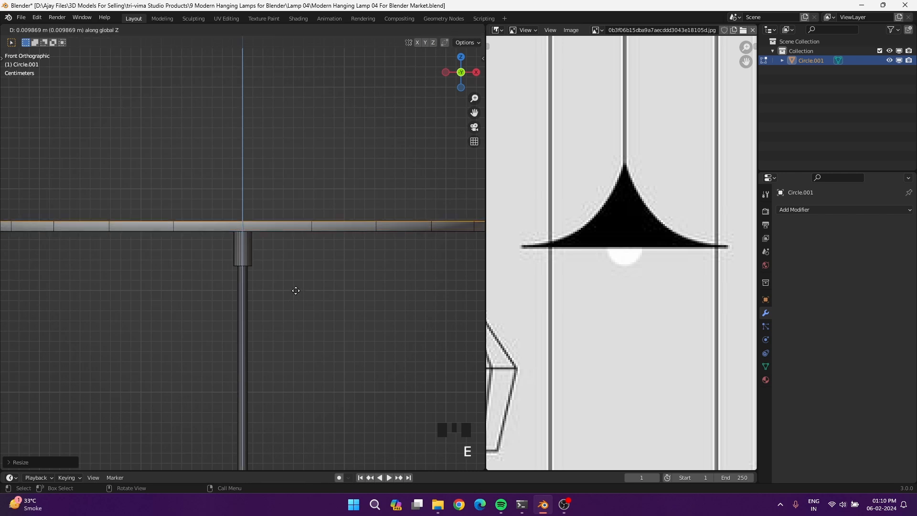
{"action": "left_click", "coordinate": [278, 233]}
Step: Select the edge loop where the sleeve meets the ceiling disc and bevel it into a flared transition
{"action": "key", "text": "z"}
{"action": "middle_click_drag", "start_coordinate": [187, 262], "coordinate": [245, 228]}
{"action": "left_click_drag", "start_coordinate": [271, 238], "coordinate": [271, 238]}
{"action": "scroll", "coordinate": [242, 269], "scroll_direction": "up", "scroll_amount": 9}
{"action": "middle_click_drag", "start_coordinate": [195, 334], "coordinate": [193, 341]}
{"action": "scroll", "coordinate": [367, 277], "scroll_direction": "down", "scroll_amount": 3}
{"action": "key", "text": "KP_1"}
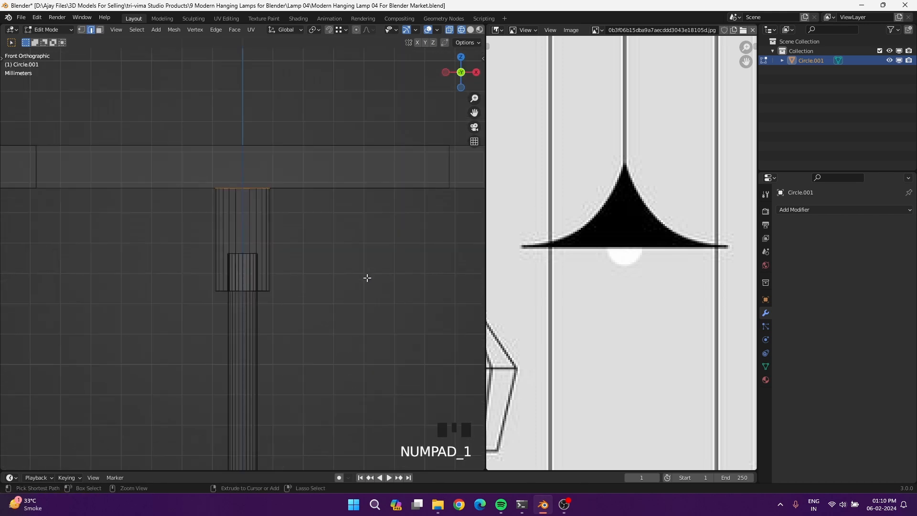
{"action": "key", "text": "ctrl+b"}
{"action": "left_click", "coordinate": [431, 317]}
Step: Add two edge loops to the underside of the ceiling disc
{"action": "middle_click_drag", "start_coordinate": [373, 232], "coordinate": [371, 207]}
{"action": "scroll", "coordinate": [371, 207], "scroll_direction": "down", "scroll_amount": 3}
{"action": "key", "text": "ctrl+r"}
{"action": "scroll", "coordinate": [345, 204], "scroll_direction": "up", "scroll_amount": 1}
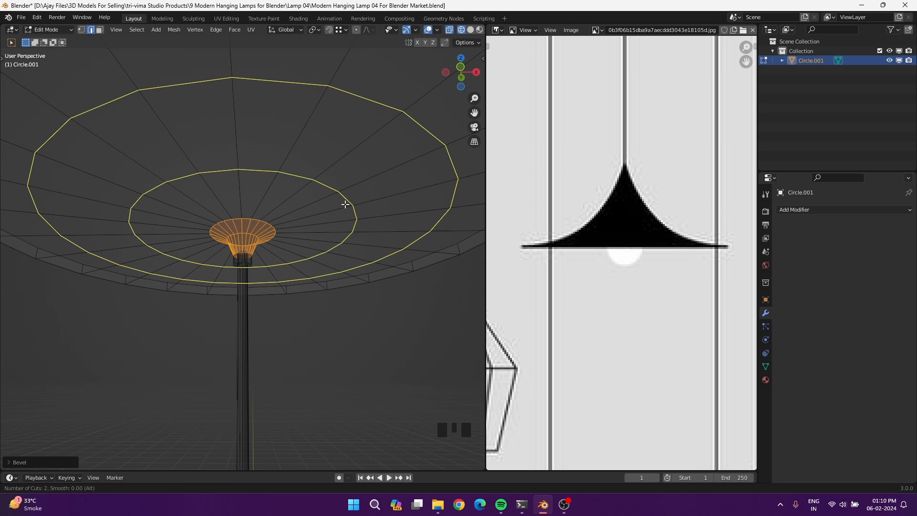
{"action": "left_click", "coordinate": [345, 204]}
Step: Select the inner of the disc's two new edge loops and move it slightly along Z
{"action": "left_click", "coordinate": [344, 198], "text": "alt+shift"}
{"action": "key", "text": "KP_1"}
{"action": "key", "text": "g"}
{"action": "key", "text": "z"}
{"action": "left_click", "coordinate": [343, 192]}
Step: Select the outer new edge loop on the disc's underside and move it slightly down along Z
{"action": "middle_click_drag", "start_coordinate": [338, 253], "coordinate": [340, 214]}
{"action": "left_click", "coordinate": [414, 118]}
{"action": "left_click", "coordinate": [381, 101], "text": "alt+shift"}
{"action": "key", "text": "g"}
{"action": "key", "text": "z"}
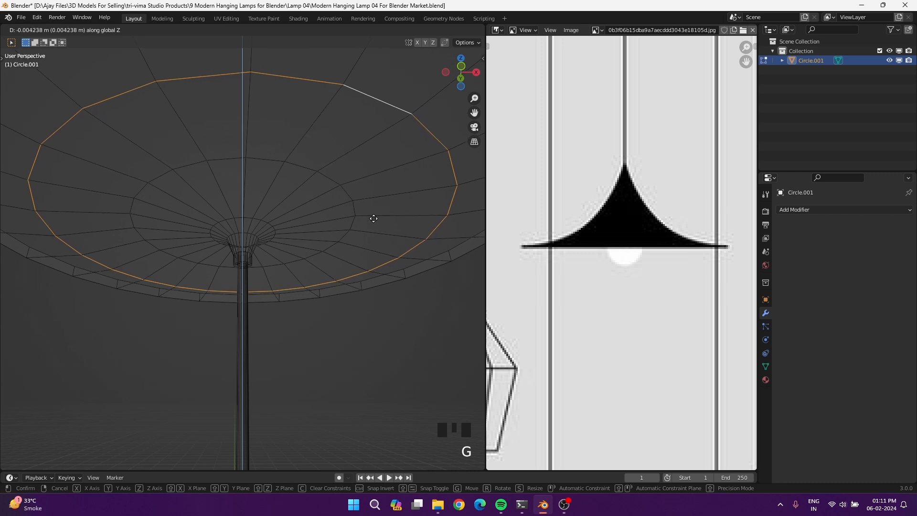
{"action": "left_click", "coordinate": [371, 231]}
Step: Select the edge loop around the sleeve's lower end and bevel it
{"action": "scroll", "coordinate": [258, 268], "scroll_direction": "up", "scroll_amount": 8}
{"action": "left_click", "coordinate": [273, 293]}
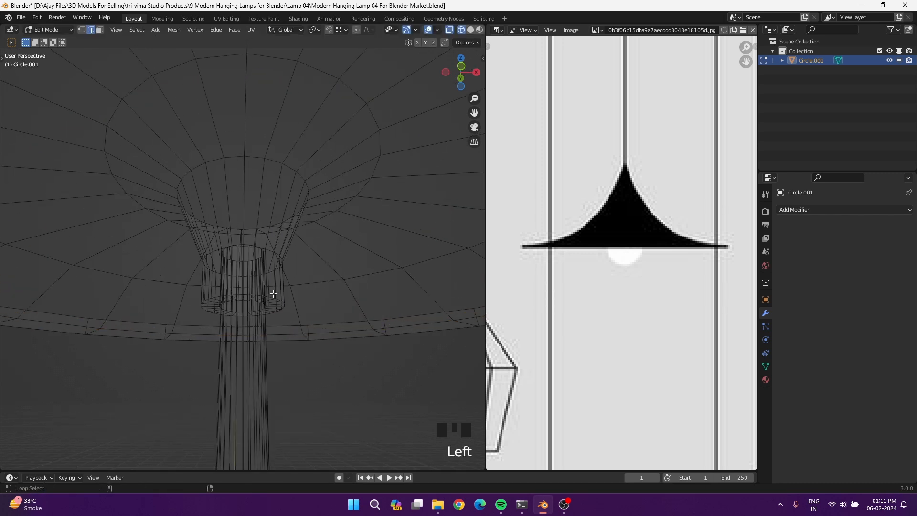
{"action": "scroll", "coordinate": [256, 309], "scroll_direction": "up", "scroll_amount": 2}
{"action": "key", "text": "alt+z"}
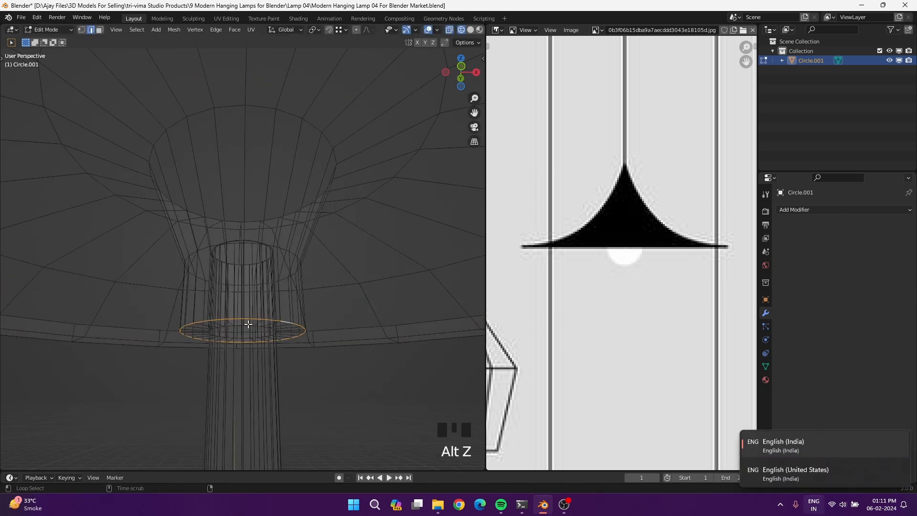
{"action": "scroll", "coordinate": [352, 263], "scroll_direction": "down", "scroll_amount": 1}
{"action": "key", "text": "ctrl+b"}
{"action": "left_click", "coordinate": [332, 309]}
Step: Select the edge loop around the ceiling disc's outer rim and bevel it
{"action": "scroll", "coordinate": [289, 250], "scroll_direction": "down", "scroll_amount": 3}
{"action": "scroll", "coordinate": [289, 250], "scroll_direction": "down", "scroll_amount": 11}
{"action": "left_click", "coordinate": [264, 129], "text": "alt"}
{"action": "key", "text": "ctrl+b"}
{"action": "left_click", "coordinate": [310, 311]}
Step: Return to Object Mode with solid shading and add a Subdivision modifier with viewport and render levels of 3
{"action": "key", "text": "Tab"}
{"action": "key", "text": "z"}
{"action": "key", "text": "z"}
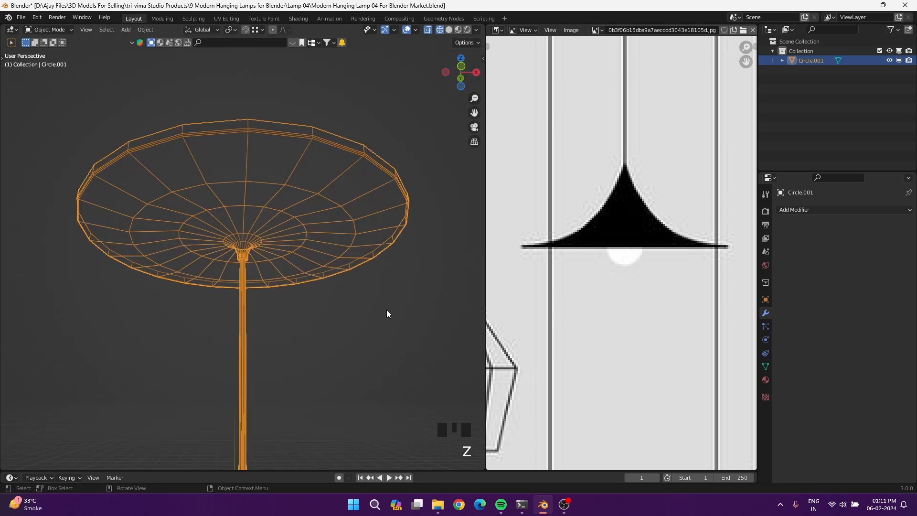
{"action": "left_click", "coordinate": [843, 210]}
{"action": "left_click", "coordinate": [753, 350]}
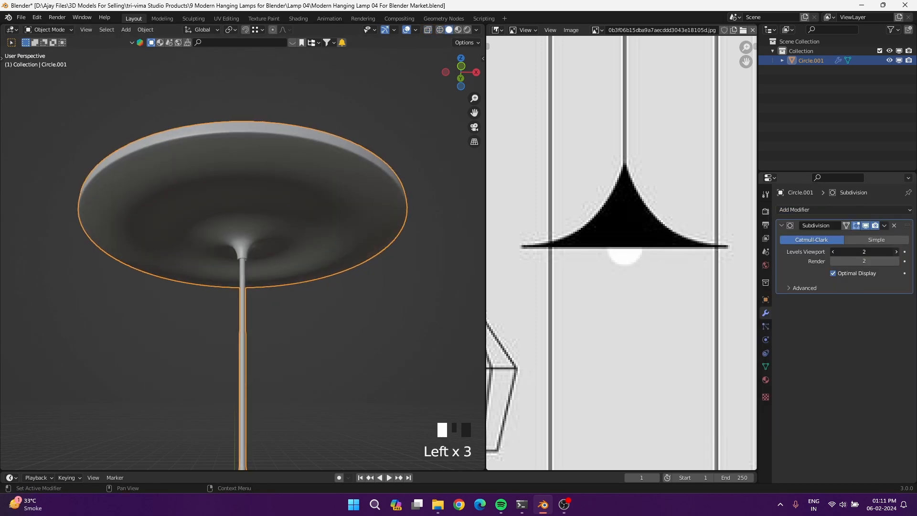
Step: Select the edge loops at the cord's upper end where it enters the sleeve and bevel them
{"action": "scroll", "coordinate": [302, 251], "scroll_direction": "up", "scroll_amount": 5}
{"action": "middle_click_drag", "start_coordinate": [302, 252], "coordinate": [271, 246]}
{"action": "key", "text": "Tab"}
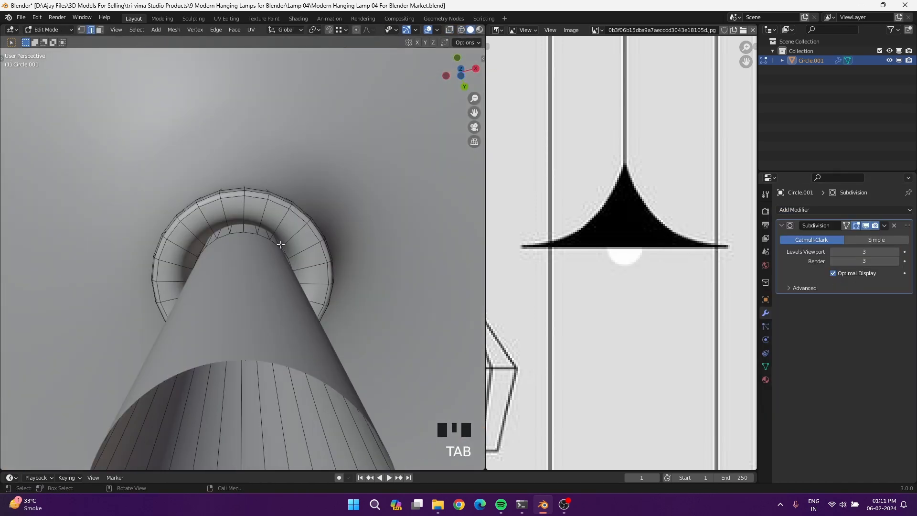
{"action": "key", "text": "alt+z"}
{"action": "scroll", "coordinate": [262, 237], "scroll_direction": "down", "scroll_amount": 2}
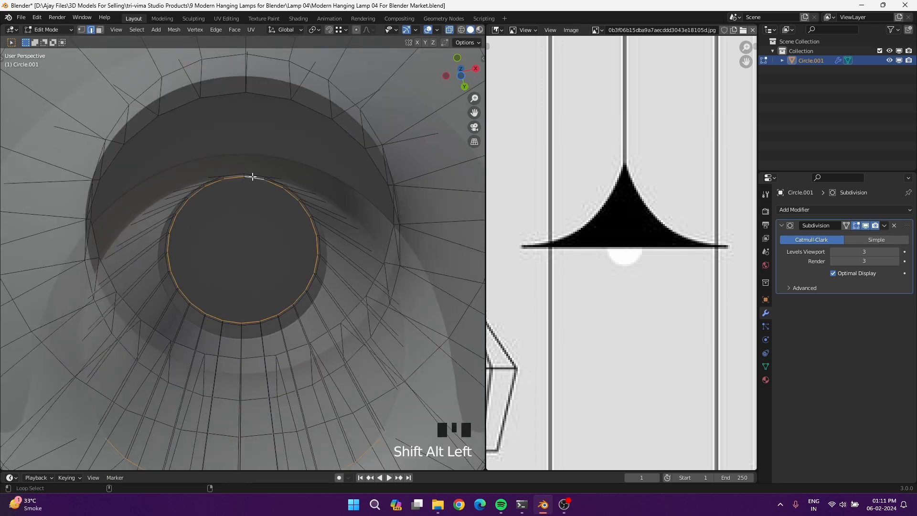
{"action": "scroll", "coordinate": [270, 246], "scroll_direction": "down", "scroll_amount": 3}
{"action": "key", "text": "ctrl+b"}
{"action": "left_click", "coordinate": [323, 268]}
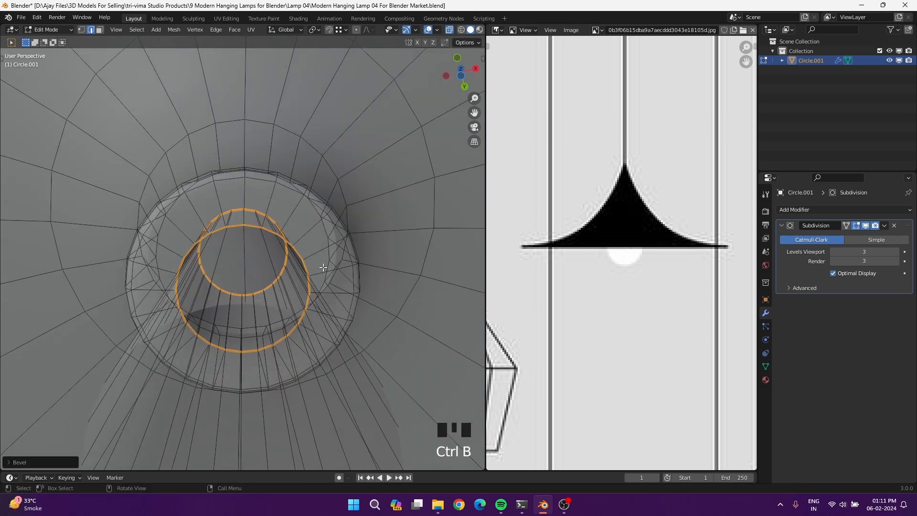
{"action": "key", "text": "Tab"}
{"action": "scroll", "coordinate": [323, 267], "scroll_direction": "down", "scroll_amount": 5}
{"action": "key", "text": "alt+z"}
Step: Select the two edge loops on the ceiling disc's underside and bevel them together into two-segment bands
{"action": "middle_click_drag", "start_coordinate": [322, 267], "coordinate": [238, 205]}
{"action": "key", "text": "Tab"}
{"action": "key", "text": "alt+z"}
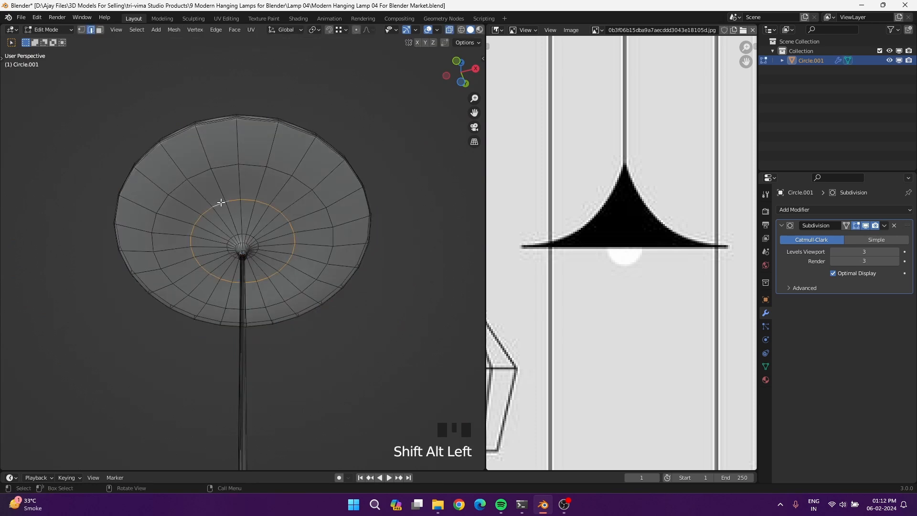
{"action": "left_click", "coordinate": [226, 168], "text": "alt+shift"}
{"action": "key", "text": "ctrl+b"}
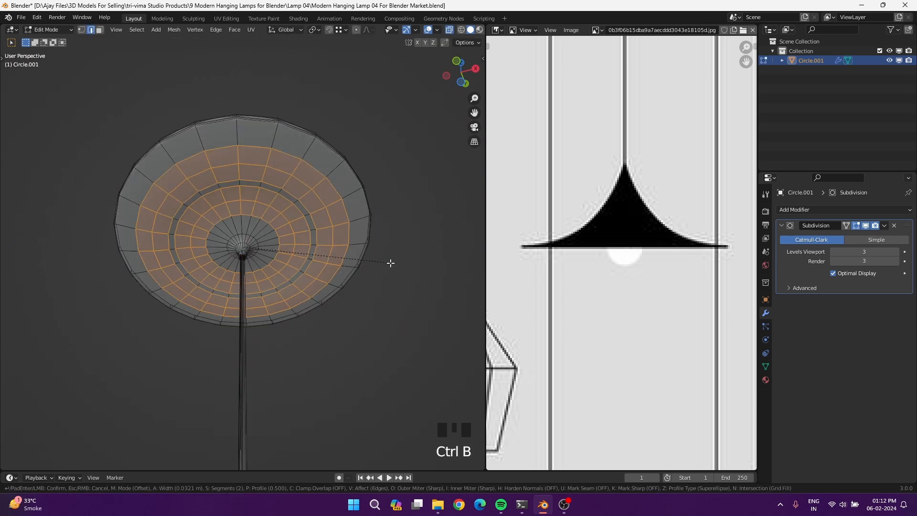
{"action": "left_click", "coordinate": [385, 265]}
Step: Scale the bevelled bands on the disc's underside along Z and return to Object Mode
{"action": "key", "text": "s"}
{"action": "key", "text": "z"}
{"action": "left_click", "coordinate": [470, 364]}
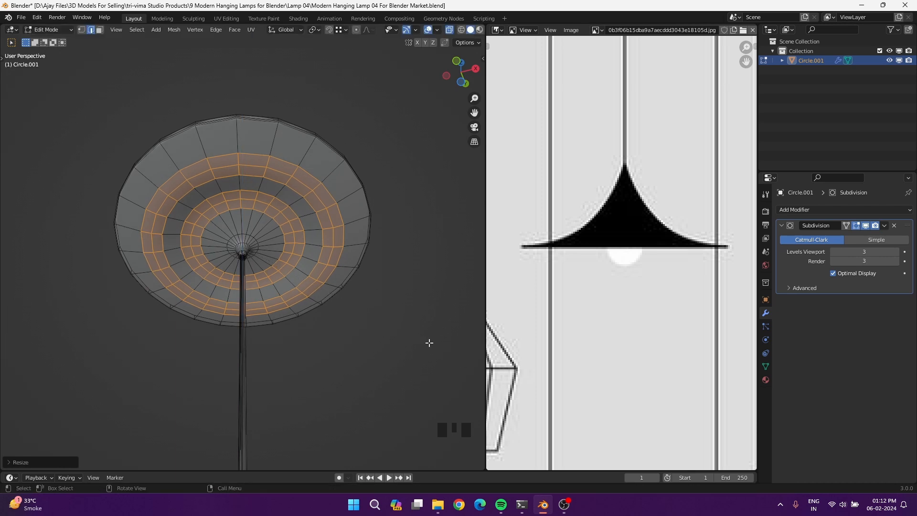
{"action": "key", "text": "Tab"}
{"action": "middle_click_drag", "start_coordinate": [381, 328], "coordinate": [266, 331]}
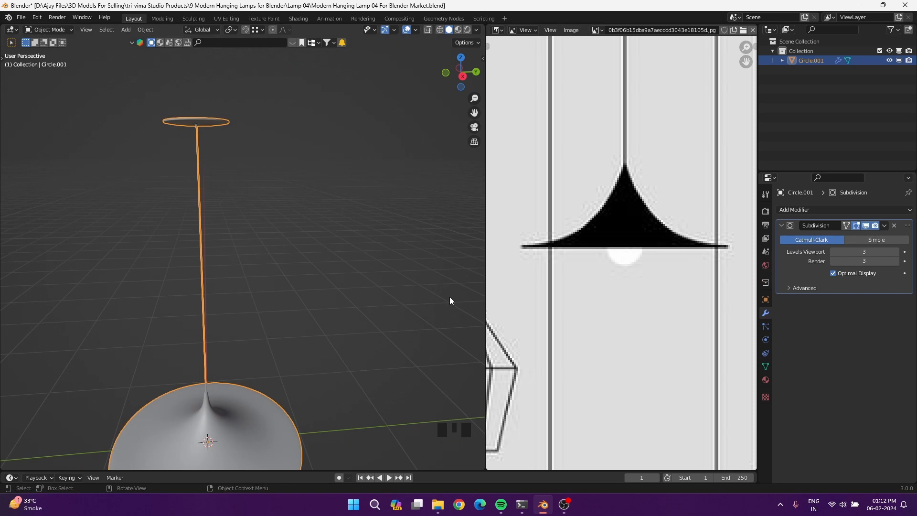
Step: Copy the lamp name from the file's save dialog without saving and rename the lamp object Modern Hanging Lamp 04
{"action": "key", "text": "ctrl+shift+s"}
{"action": "left_click", "coordinate": [361, 379]}
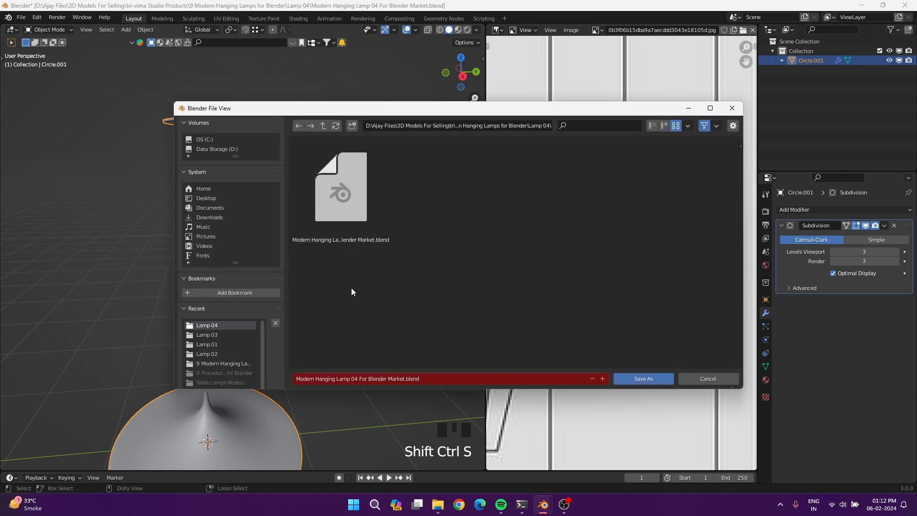
{"action": "left_click_drag", "start_coordinate": [359, 379], "coordinate": [273, 384]}
{"action": "key", "text": "ctrl+c"}
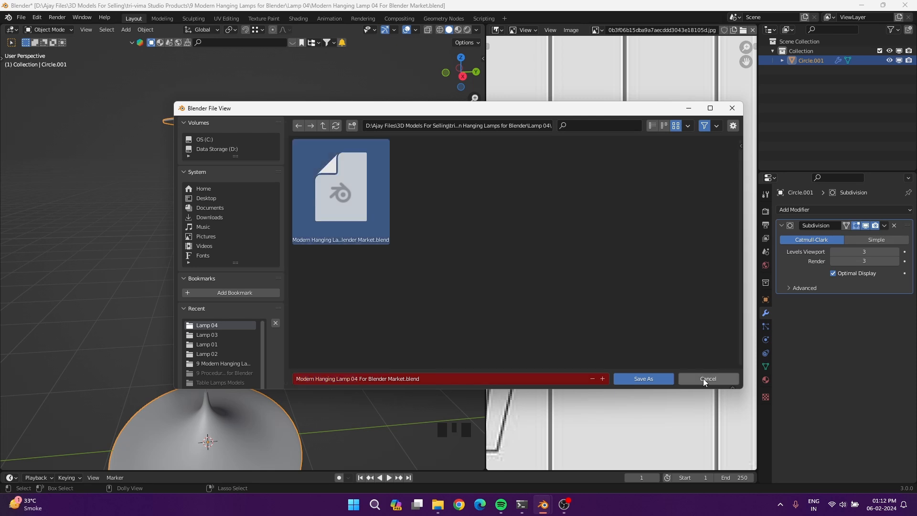
{"action": "left_click", "coordinate": [708, 378]}
{"action": "key", "text": "Return"}
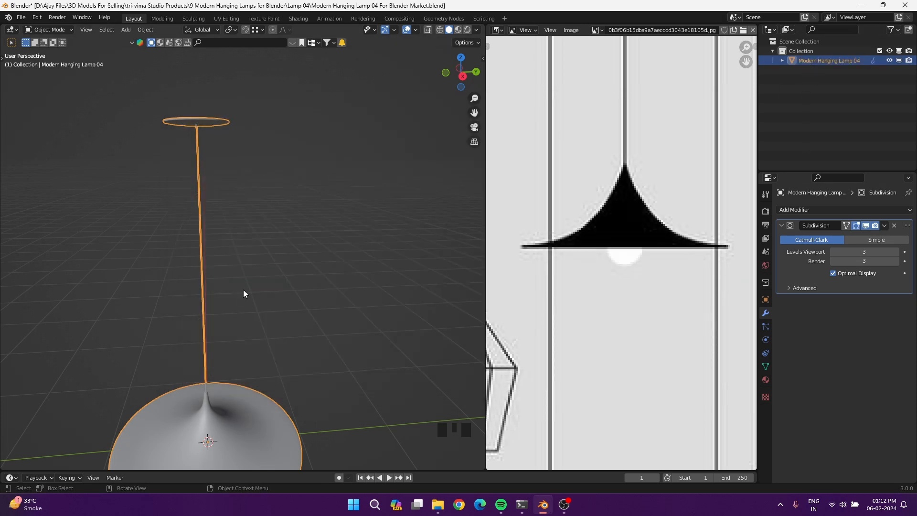
Step: Add an empty and move it along Z to the ceiling canopy at about 3.15 m
{"action": "key", "text": "KP_1"}
{"action": "key", "text": "shift+a"}
{"action": "mouse_move", "coordinate": [218, 387]}
{"action": "left_click", "coordinate": [285, 385]}
{"action": "key", "text": "g"}
{"action": "key", "text": "z"}
{"action": "left_click", "coordinate": [358, 69]}
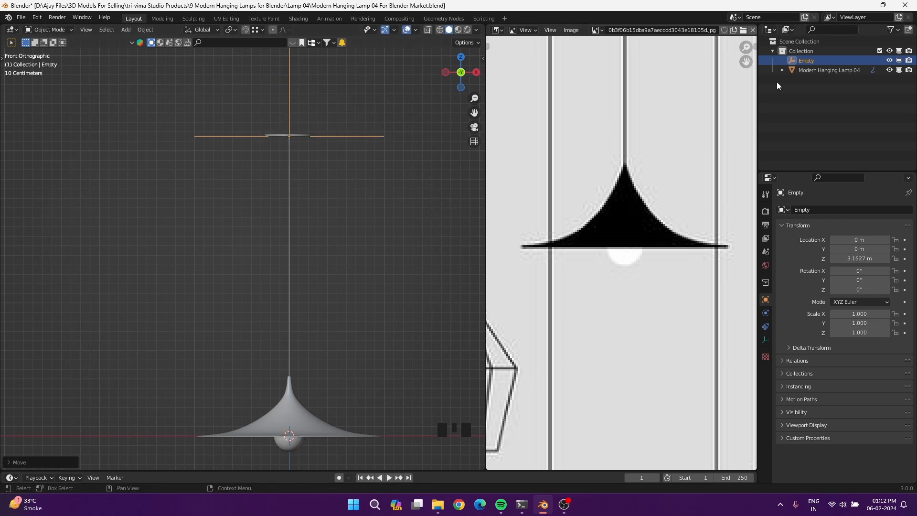
Step: Rename the empty as Modern Hanging Lamp 04 Empty
{"action": "left_click", "coordinate": [803, 71]}
{"action": "double_click", "coordinate": [802, 62]}
{"action": "key", "text": "Return"}
Step: Select the lamp together with the empty and parent the lamp to the empty
{"action": "left_click", "coordinate": [821, 60], "text": "ctrl"}
{"action": "right_click", "coordinate": [320, 332]}
{"action": "mouse_move", "coordinate": [321, 334]}
{"action": "left_click", "coordinate": [402, 159]}
{"action": "left_click", "coordinate": [349, 245]}
{"action": "scroll", "coordinate": [353, 253], "scroll_direction": "down", "scroll_amount": 2}
{"action": "middle_click_drag", "start_coordinate": [361, 259], "coordinate": [308, 309], "text": "shift"}
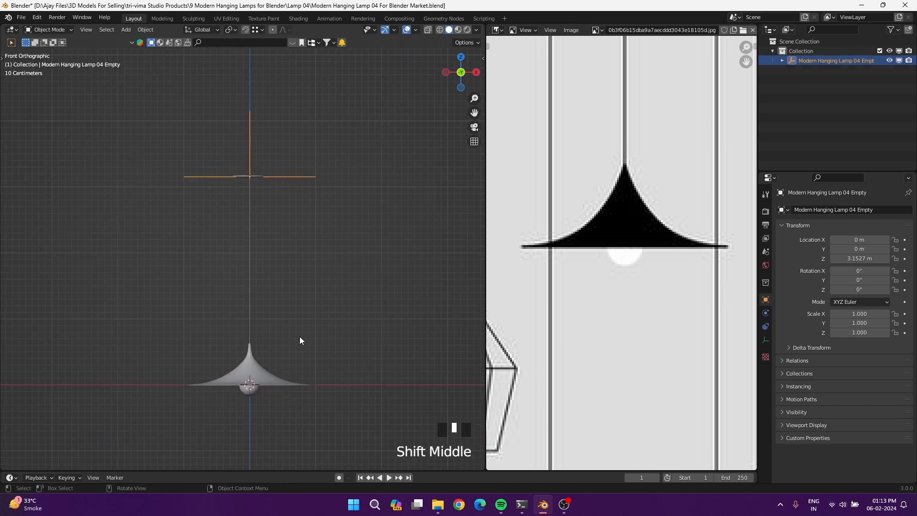
Step: Preview the lamp with Random viewport colours and return the colour mode to Material
{"action": "key", "text": "z"}
{"action": "left_click", "coordinate": [249, 338]}
{"action": "mouse_move", "coordinate": [249, 337]}
{"action": "middle_mouse_down"}
{"action": "mouse_move", "coordinate": [367, 359]}
{"action": "mouse_move", "coordinate": [373, 305]}
{"action": "middle_mouse_up"}
{"action": "key", "text": "KP_1"}
{"action": "left_click", "coordinate": [452, 29]}
{"action": "left_click", "coordinate": [477, 30]}
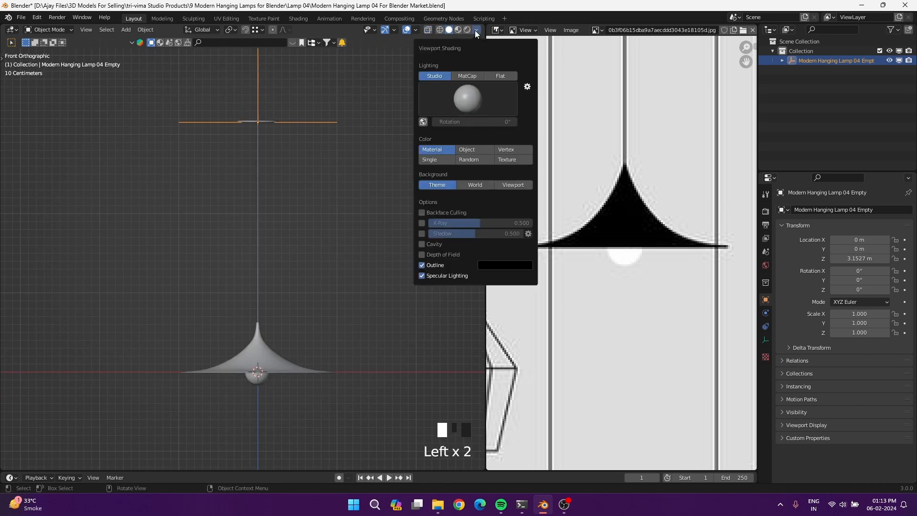
{"action": "left_click", "coordinate": [471, 159]}
{"action": "left_click", "coordinate": [476, 30]}
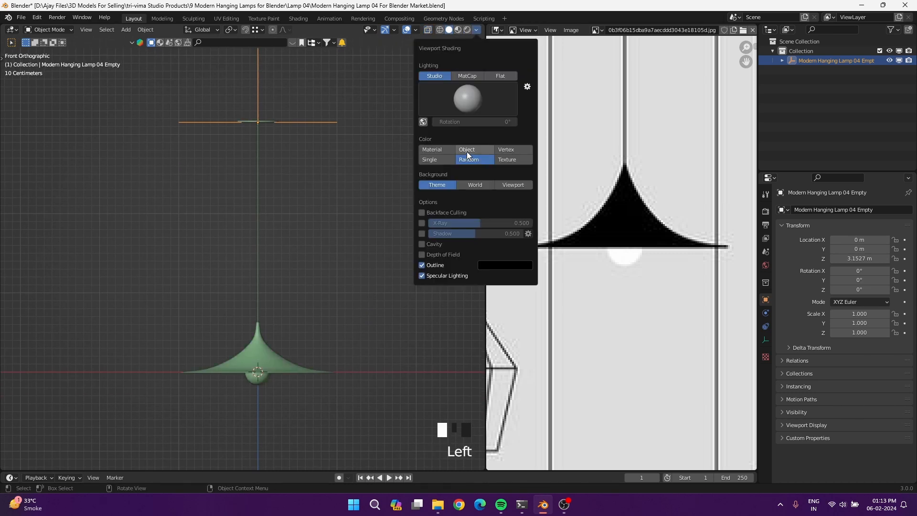
{"action": "left_click", "coordinate": [440, 150]}
Step: Examine the lamp's mesh topology with the wireframe overlay shown, and turn the overlay off again
{"action": "left_click", "coordinate": [416, 30]}
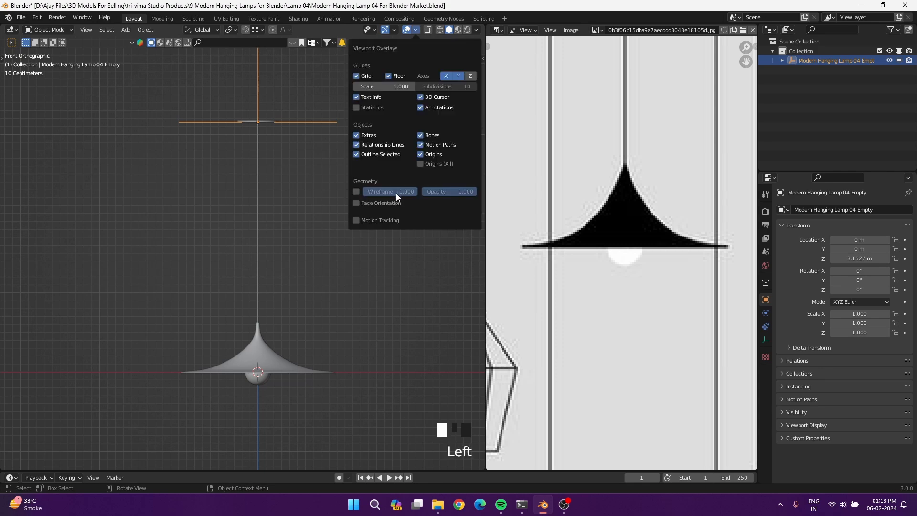
{"action": "left_click", "coordinate": [399, 193]}
{"action": "middle_click_drag", "start_coordinate": [323, 306], "coordinate": [313, 231], "text": "shift"}
{"action": "scroll", "coordinate": [237, 316], "scroll_direction": "up", "scroll_amount": 9}
{"action": "middle_click_drag", "start_coordinate": [237, 316], "coordinate": [254, 293], "text": "shift"}
{"action": "scroll", "coordinate": [282, 231], "scroll_direction": "down", "scroll_amount": 12}
{"action": "left_click", "coordinate": [416, 30]}
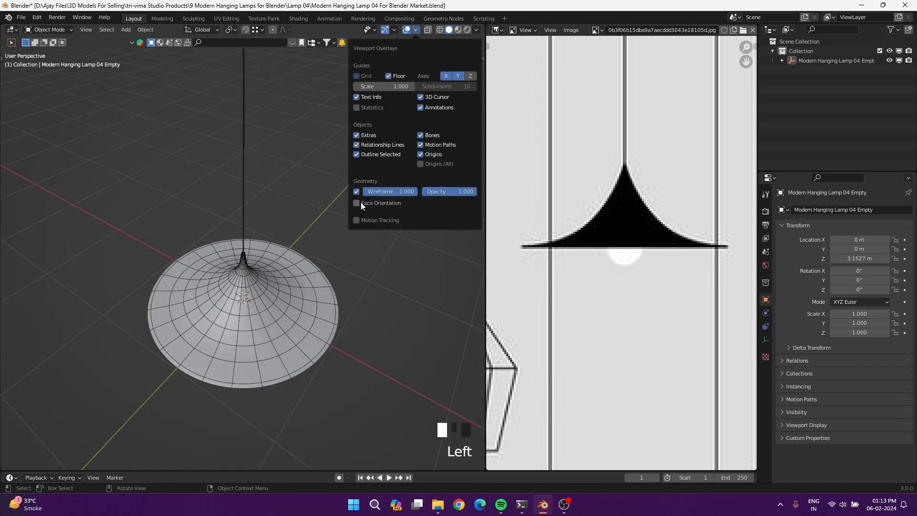
{"action": "left_click", "coordinate": [357, 193]}
Step: Rename the collection containing the lamp as Modern Hanging Lamp 04
{"action": "scroll", "coordinate": [362, 281], "scroll_direction": "down", "scroll_amount": 2}
{"action": "key", "text": "KP_1"}
{"action": "middle_click_drag", "start_coordinate": [363, 281], "coordinate": [334, 364], "text": "shift"}
{"action": "left_click", "coordinate": [264, 150]}
{"action": "left_click", "coordinate": [821, 60]}
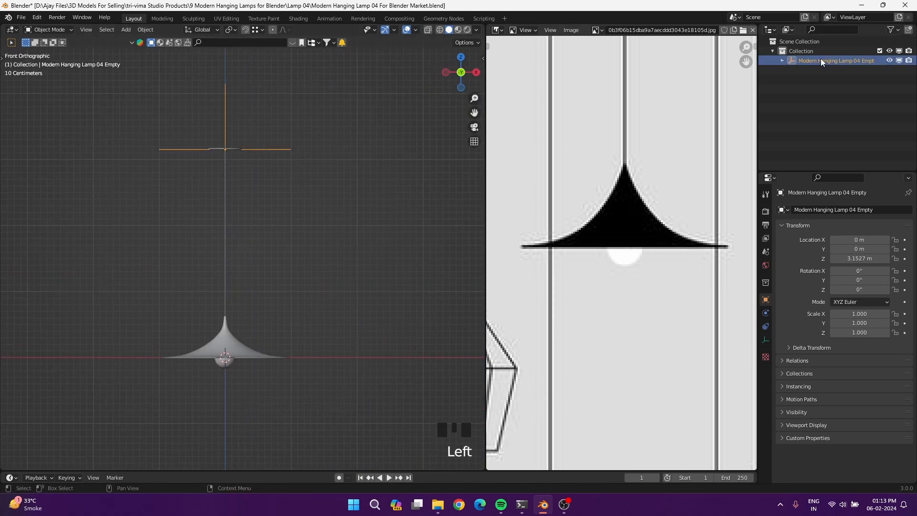
{"action": "right_click", "coordinate": [821, 60]}
{"action": "left_click", "coordinate": [786, 118]}
{"action": "double_click", "coordinate": [804, 53]}
{"action": "key", "text": "ctrl+v"}
{"action": "left_click", "coordinate": [808, 96]}
Step: Duplicate the empty with its lamp and place the copy at about X 1.13, Y 1.04, Z 3.65 m
{"action": "right_click", "coordinate": [792, 61]}
{"action": "left_click", "coordinate": [792, 64]}
{"action": "key", "text": "shift+d"}
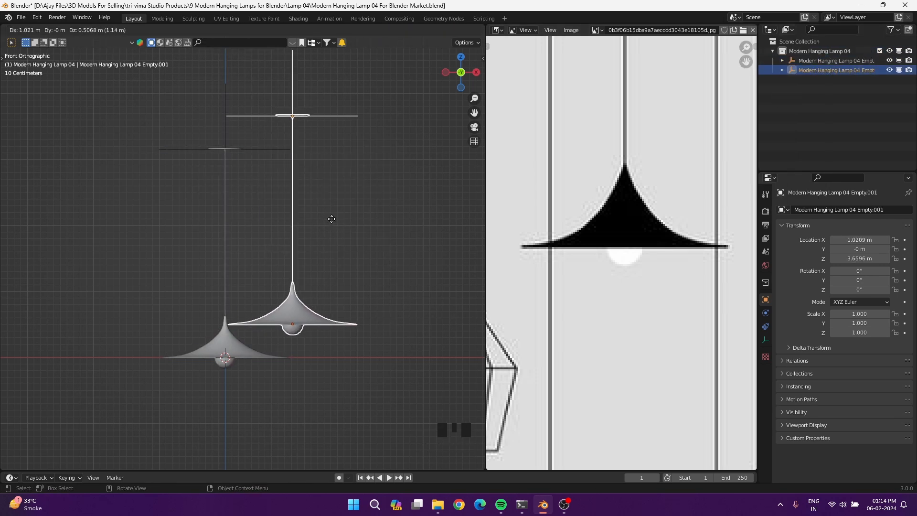
{"action": "left_click", "coordinate": [331, 220]}
{"action": "key", "text": "KP_7"}
{"action": "key", "text": "g"}
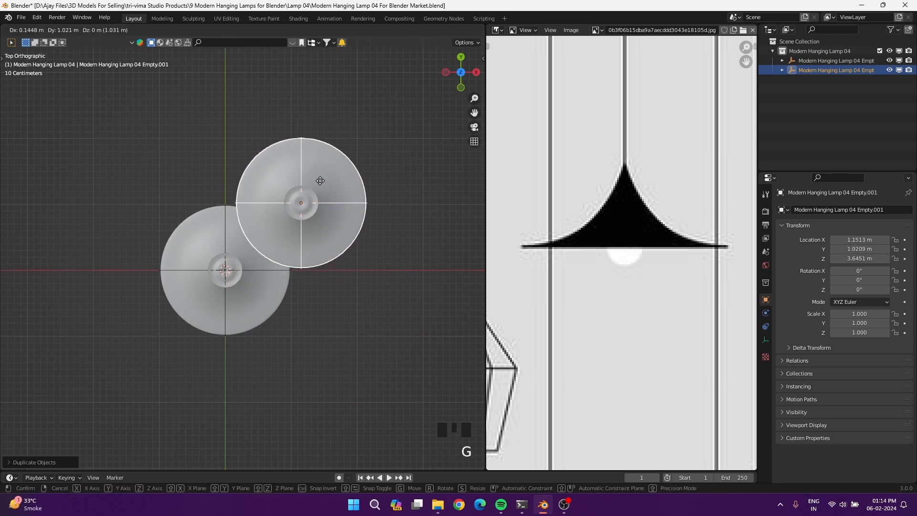
{"action": "left_click", "coordinate": [319, 177]}
Step: Select the empties of both lamps and move them upward together in the front view
{"action": "middle_click_drag", "start_coordinate": [319, 177], "coordinate": [339, 159]}
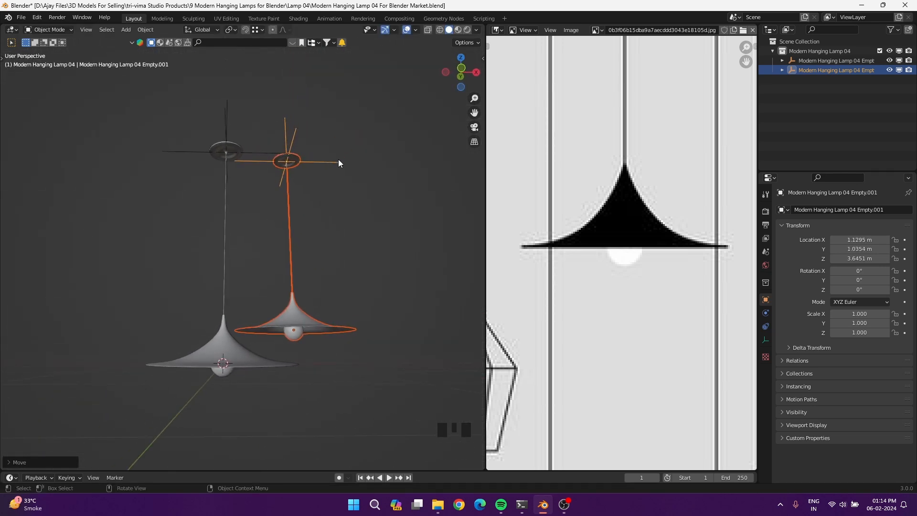
{"action": "left_click", "coordinate": [219, 150]}
{"action": "left_click", "coordinate": [279, 128], "text": "shift"}
{"action": "key", "text": "KP_1"}
{"action": "key", "text": "g"}
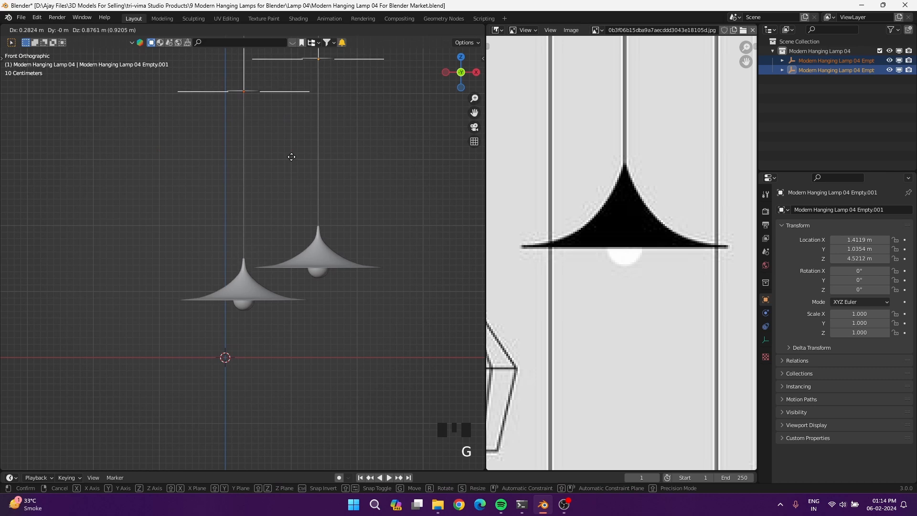